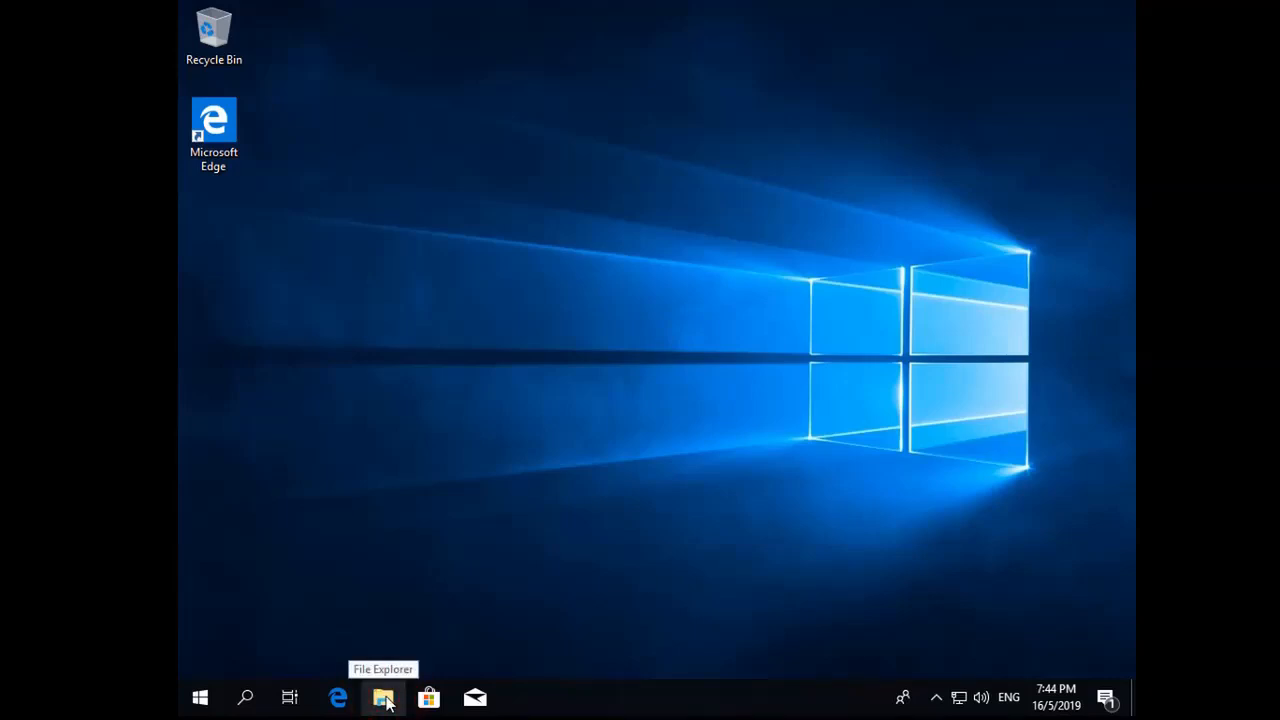
# Step: Open File Explorer at This PC and check the capacity of local disks C: and D:
pyautogui.click(390, 699)
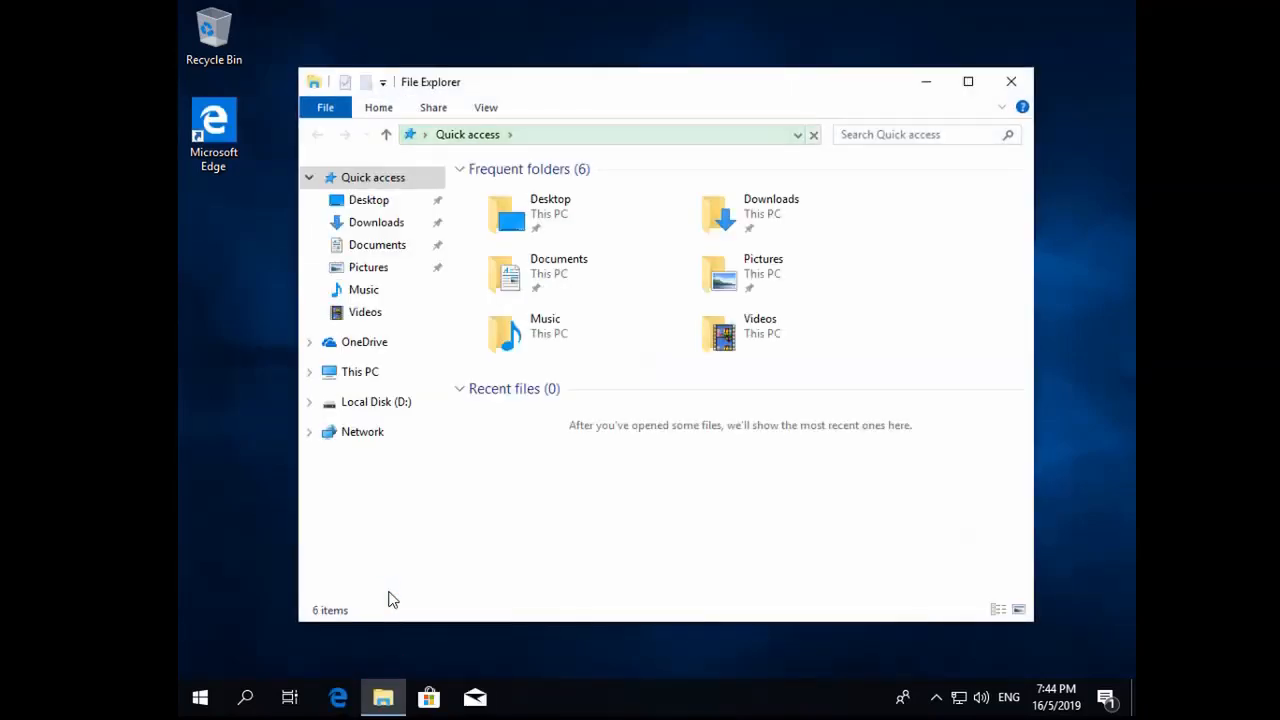
pyautogui.click(347, 372)
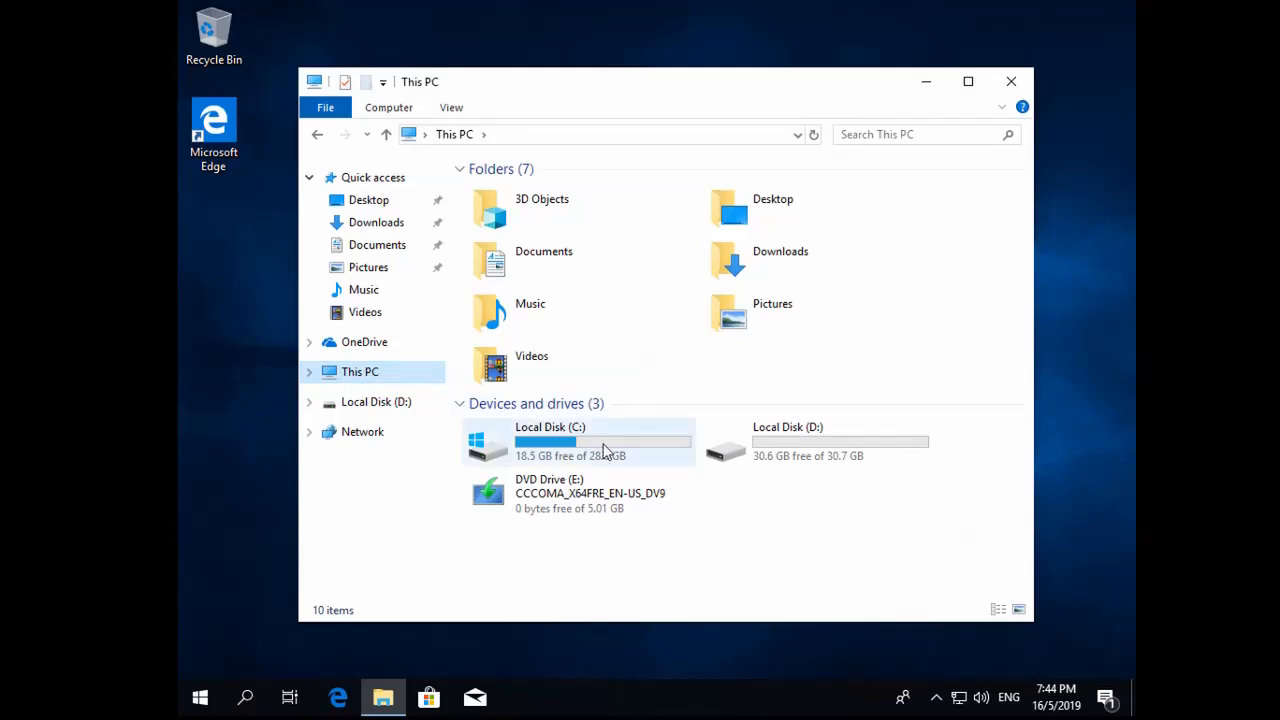
pyautogui.click(604, 451)
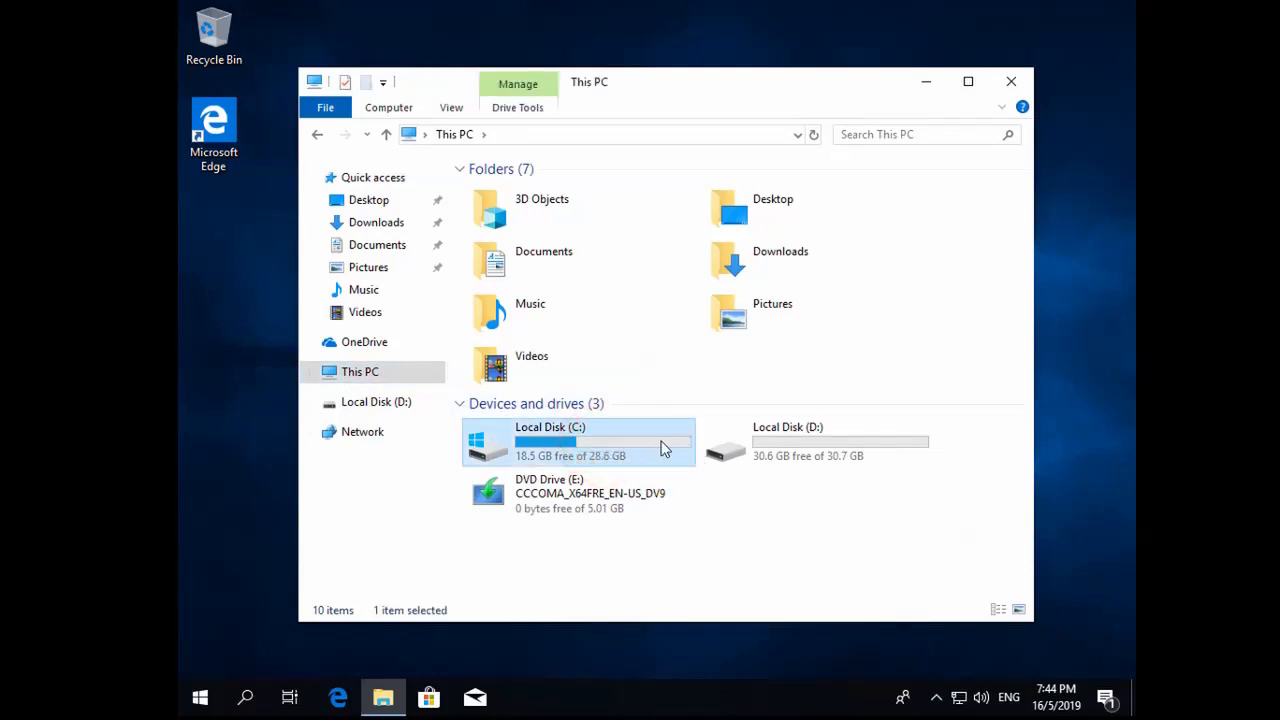
pyautogui.click(820, 447)
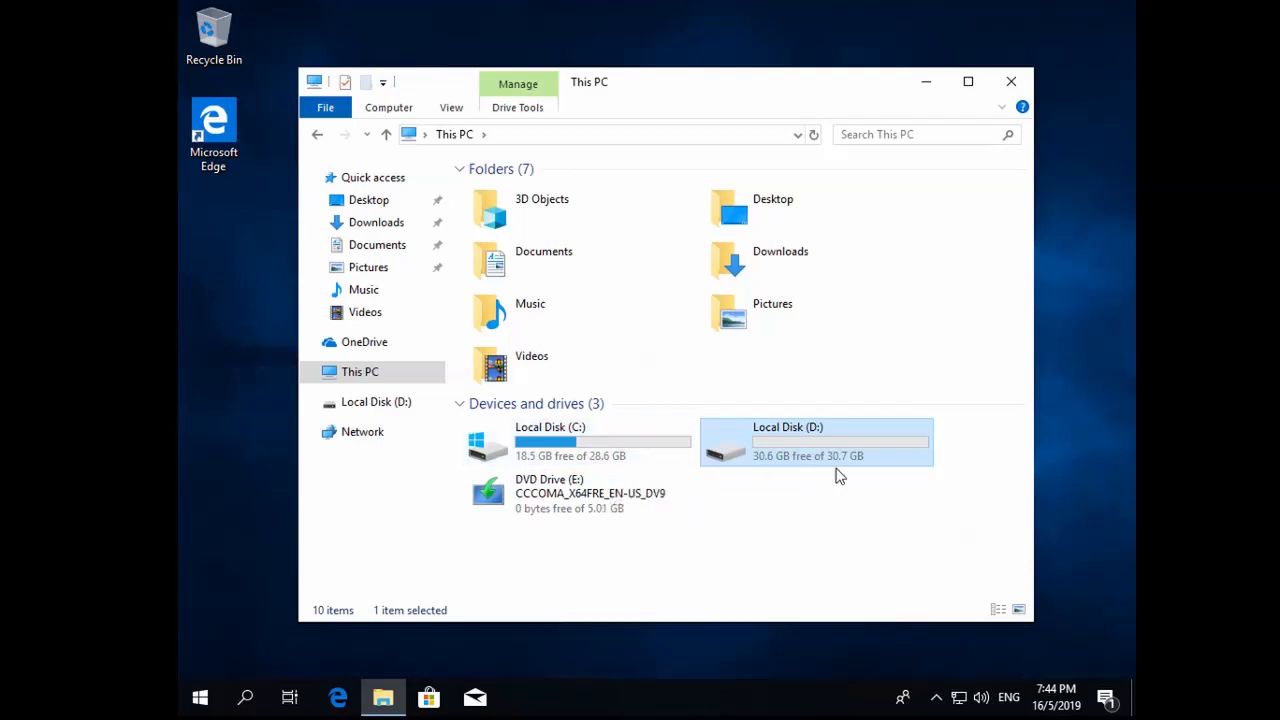
pyautogui.click(850, 527)
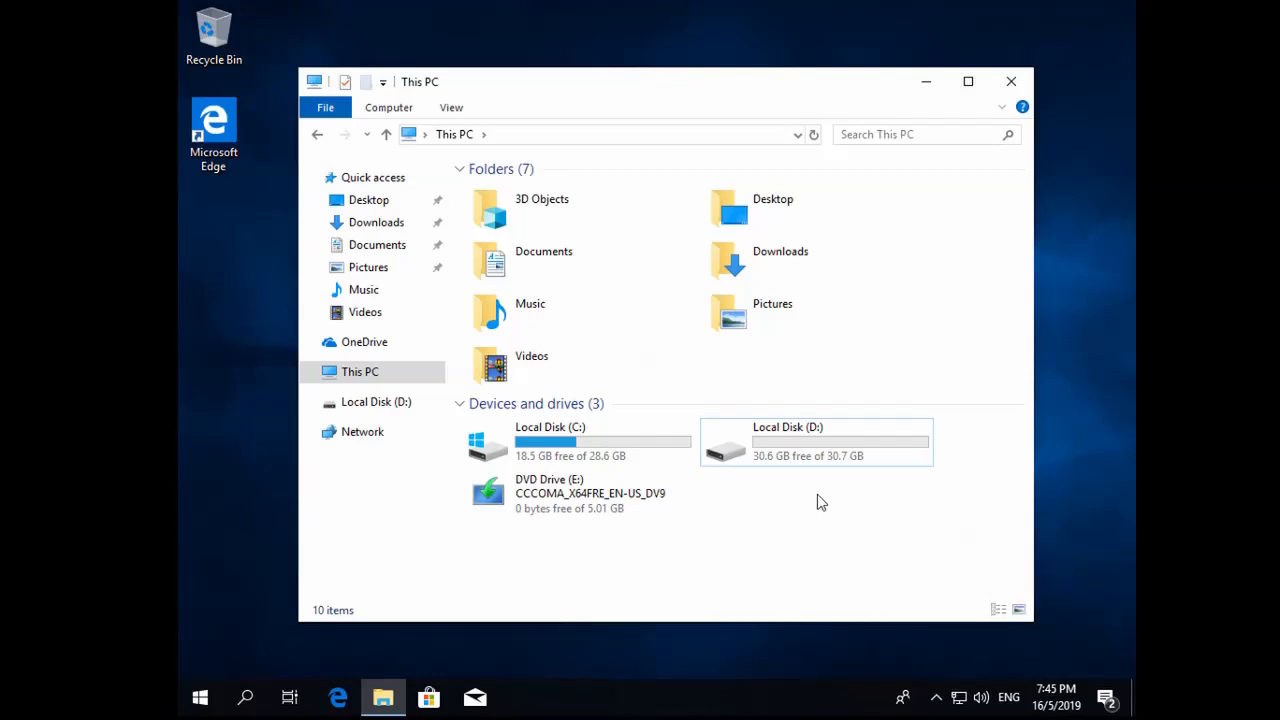
# Step: Open Disk Management and inspect the C: and D: partitions on Disk 0
pyautogui.rightClick(200, 697)
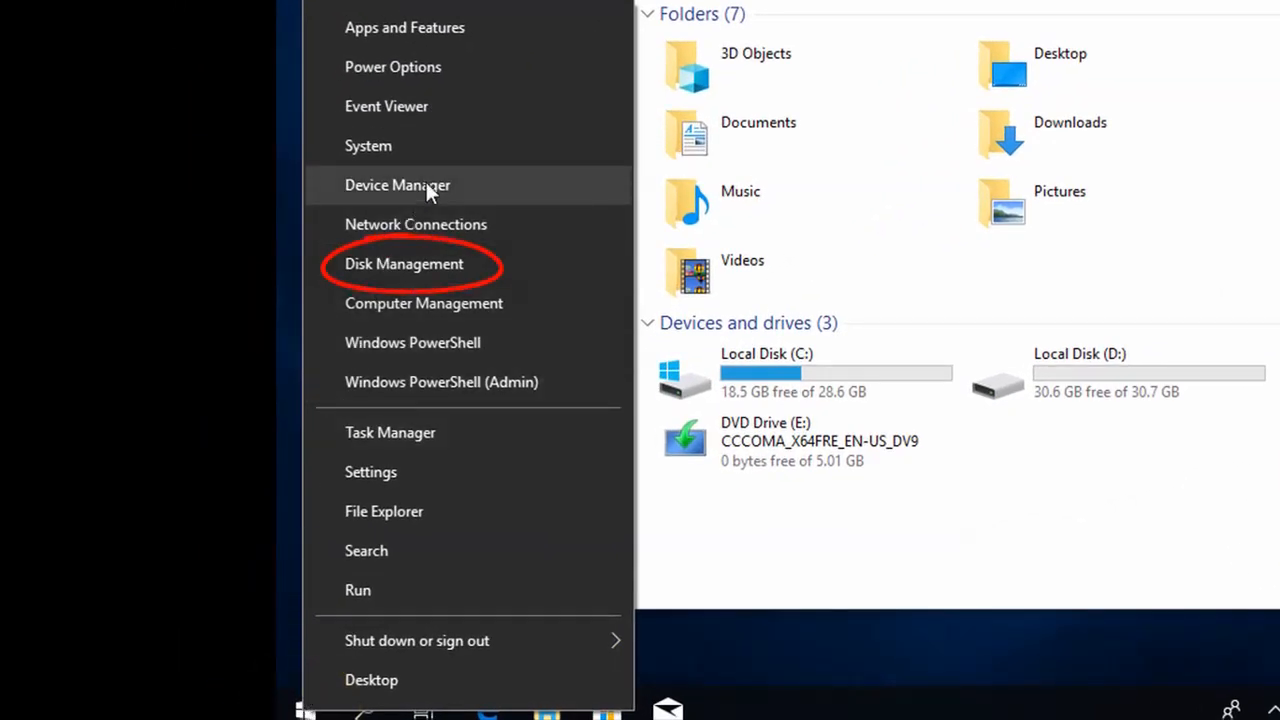
pyautogui.click(416, 263)
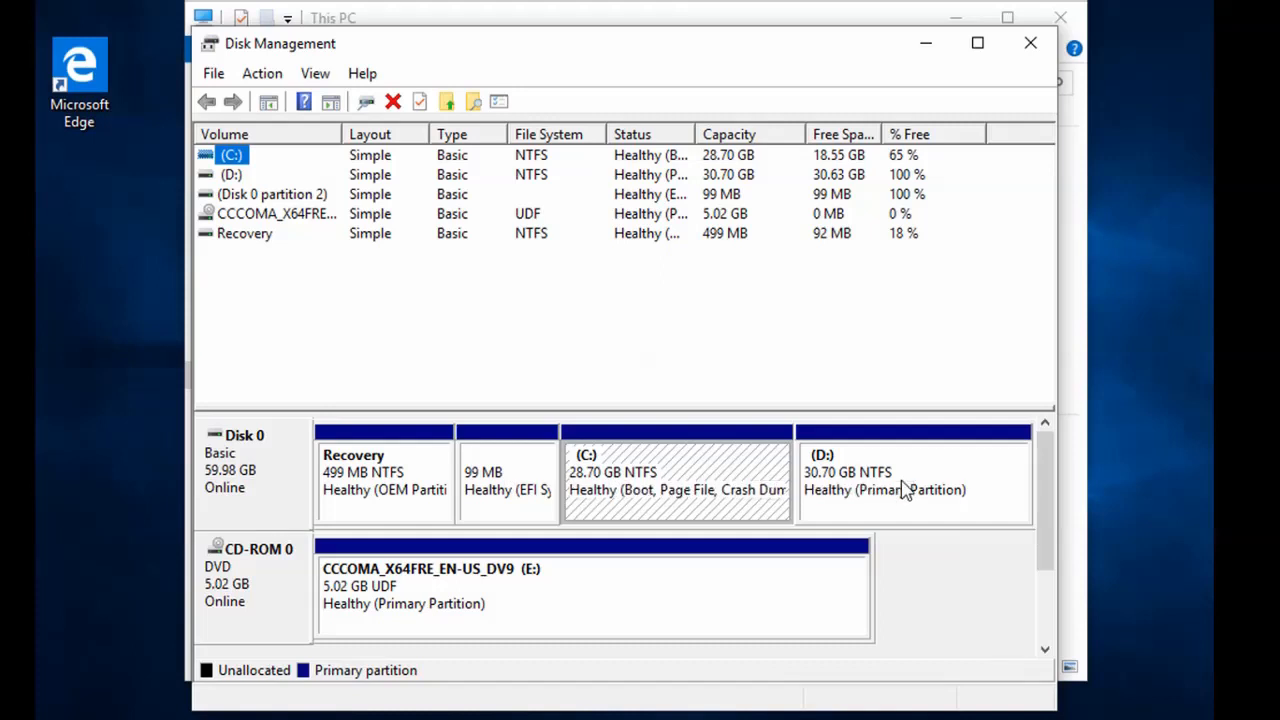
pyautogui.click(902, 484)
pyautogui.click(682, 488)
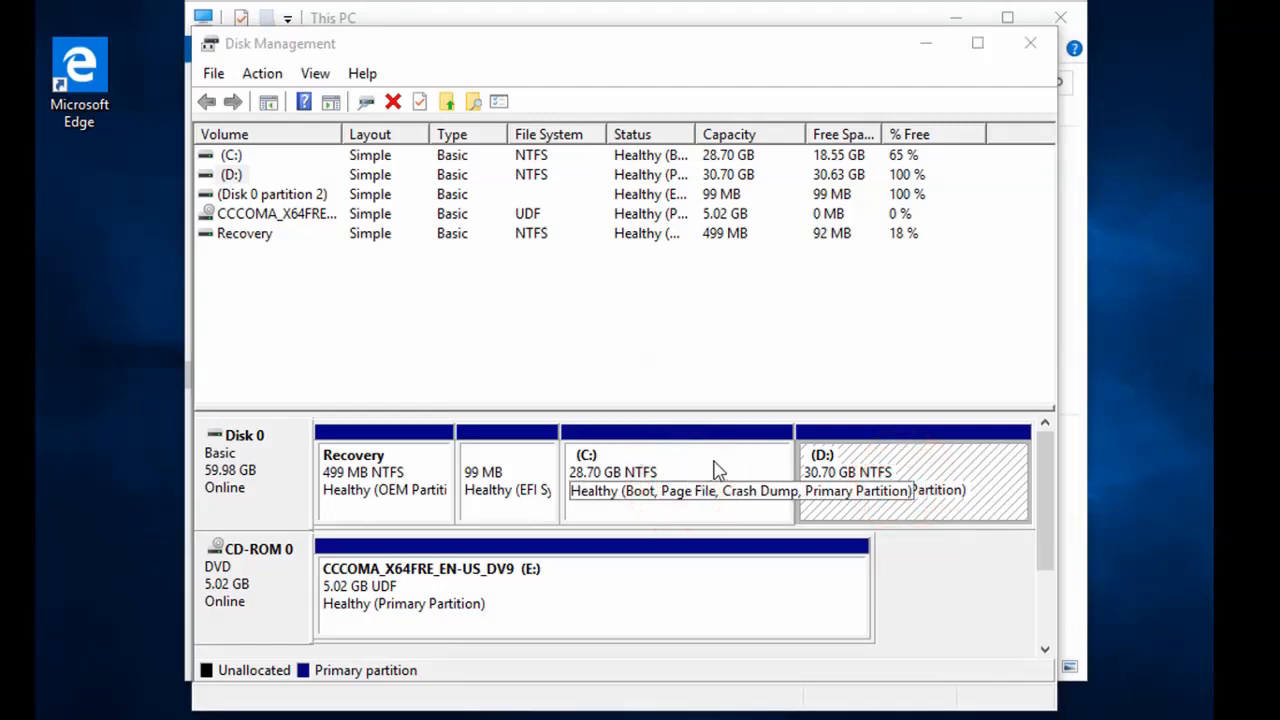
pyautogui.click(716, 470)
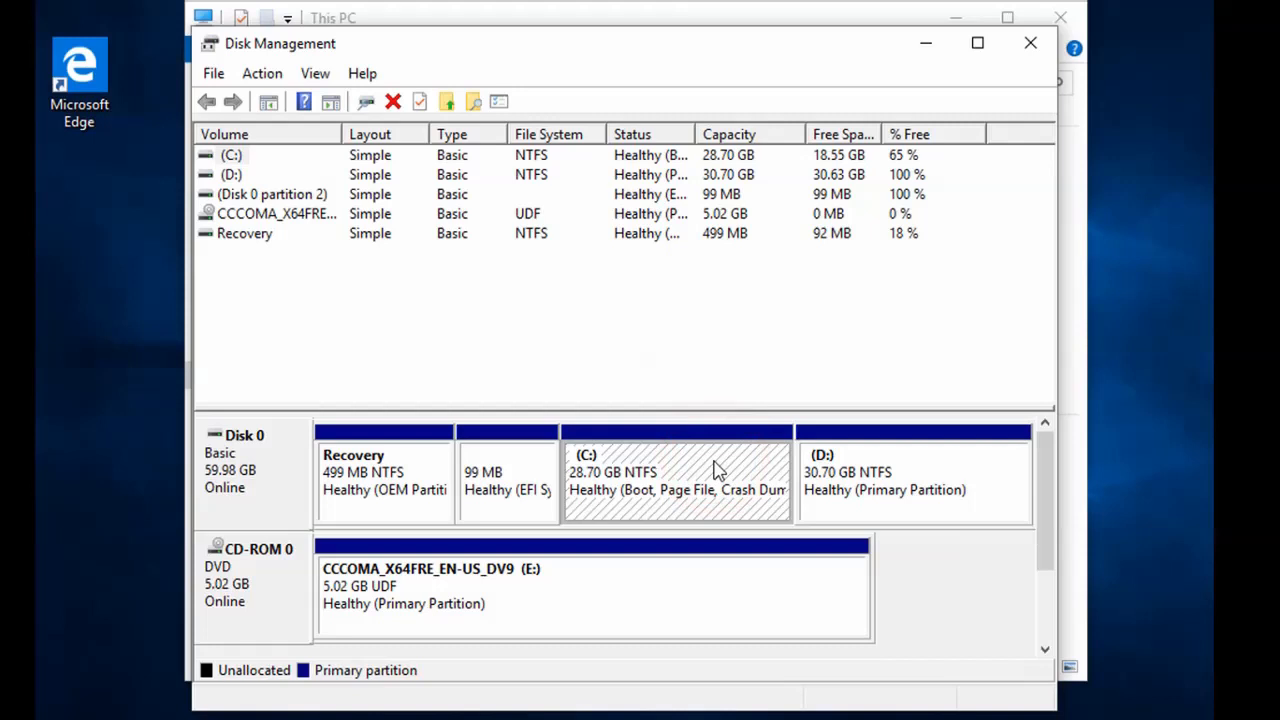
pyautogui.click(889, 483)
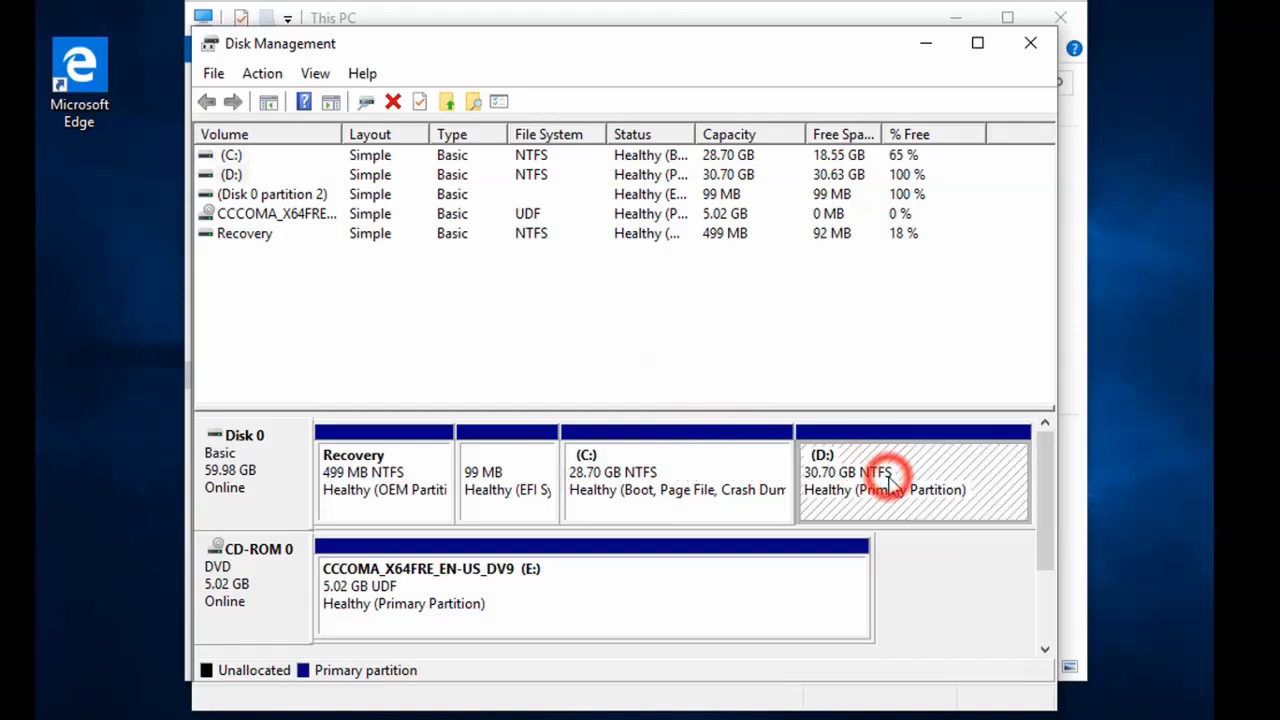
# Step: Shrink the D: volume on Disk 0 by 10000 MB to free up unallocated space
pyautogui.rightClick(889, 483)
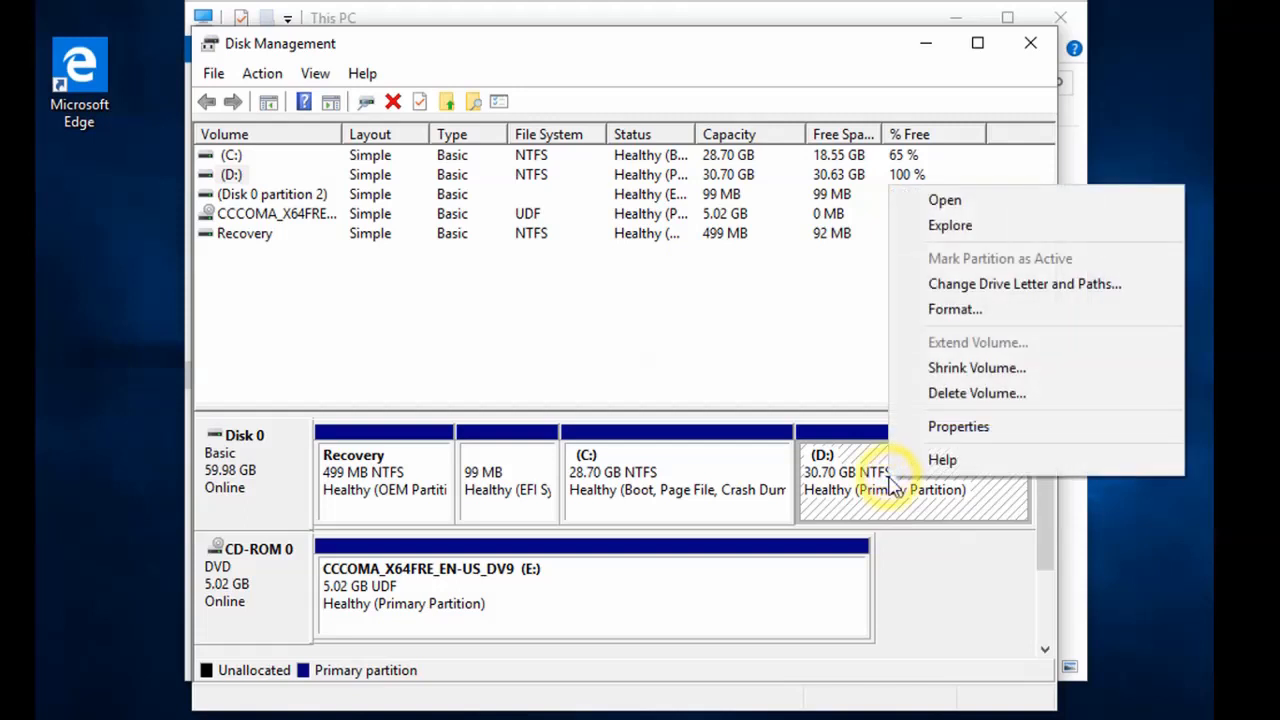
pyautogui.click(885, 489)
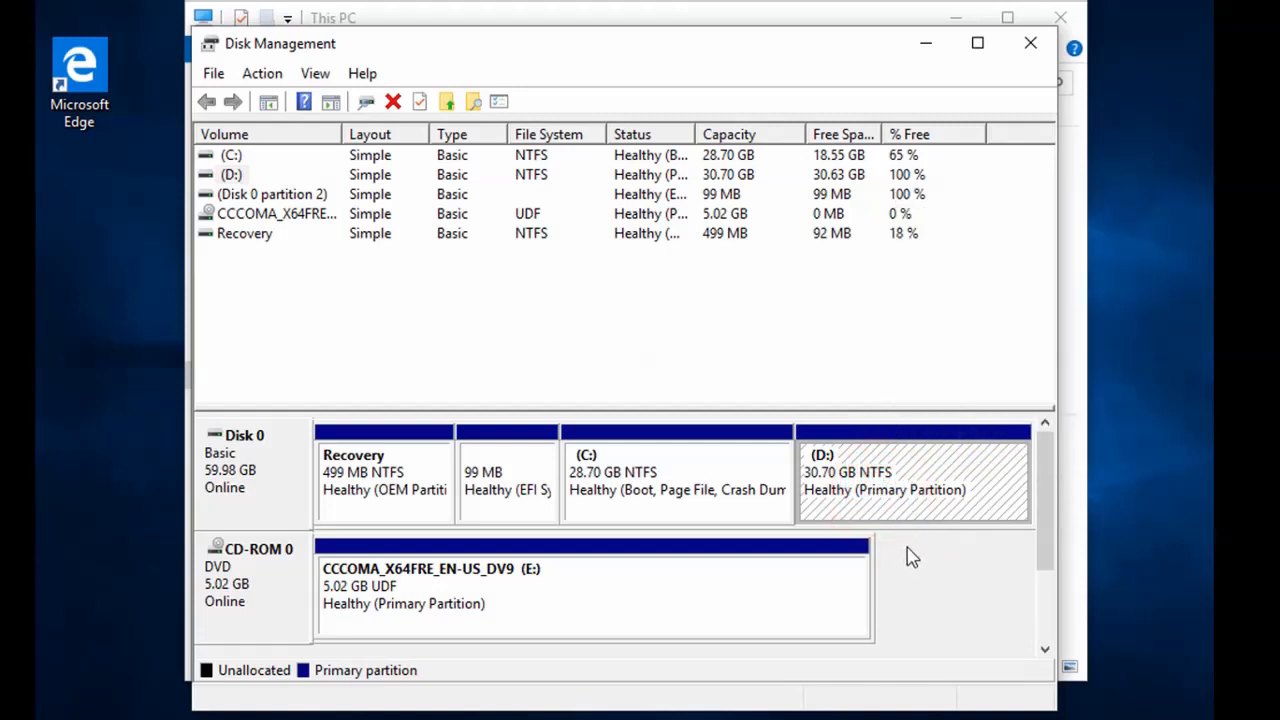
pyautogui.rightClick(886, 472)
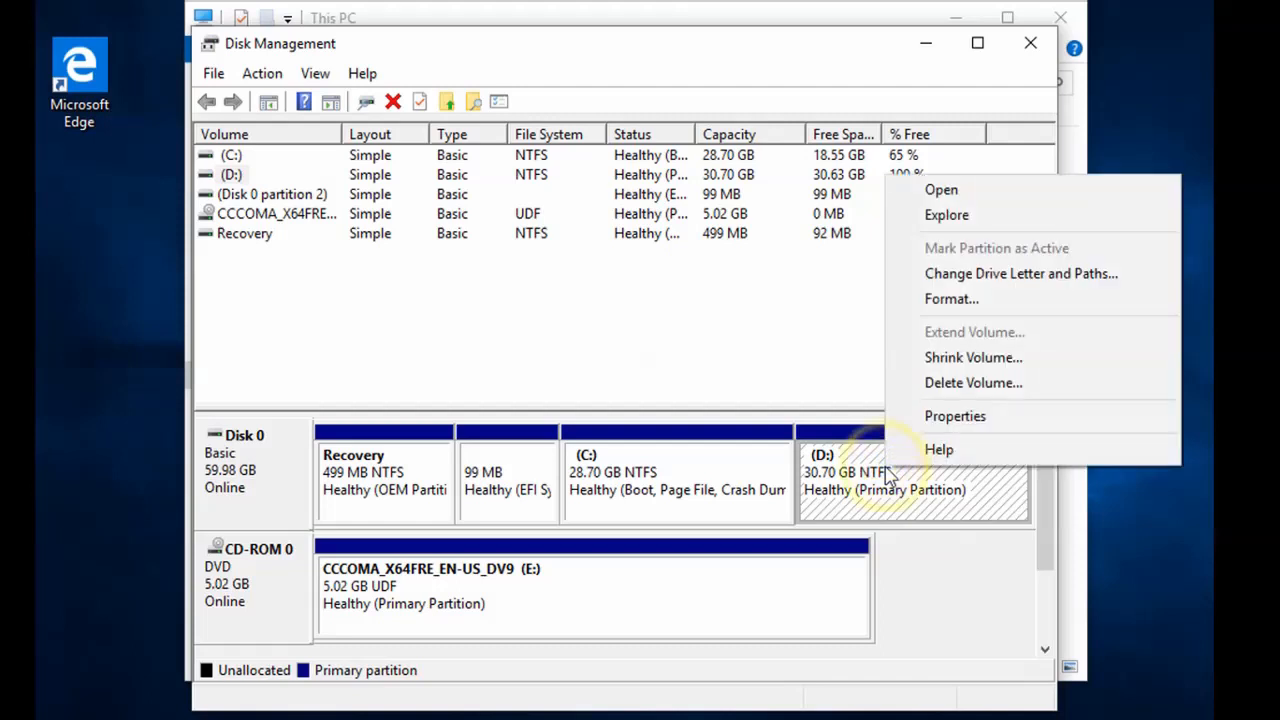
pyautogui.click(972, 358)
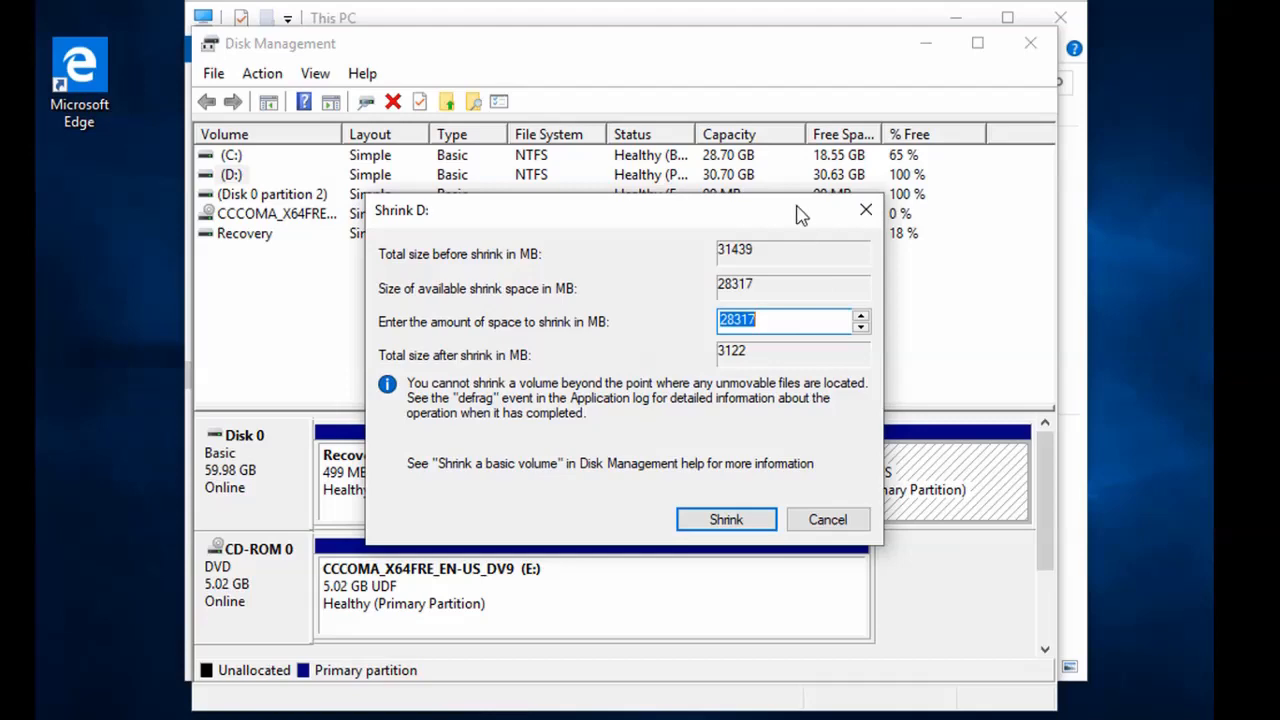
pyautogui.moveTo(800, 215); pyautogui.dragTo(694, 308)
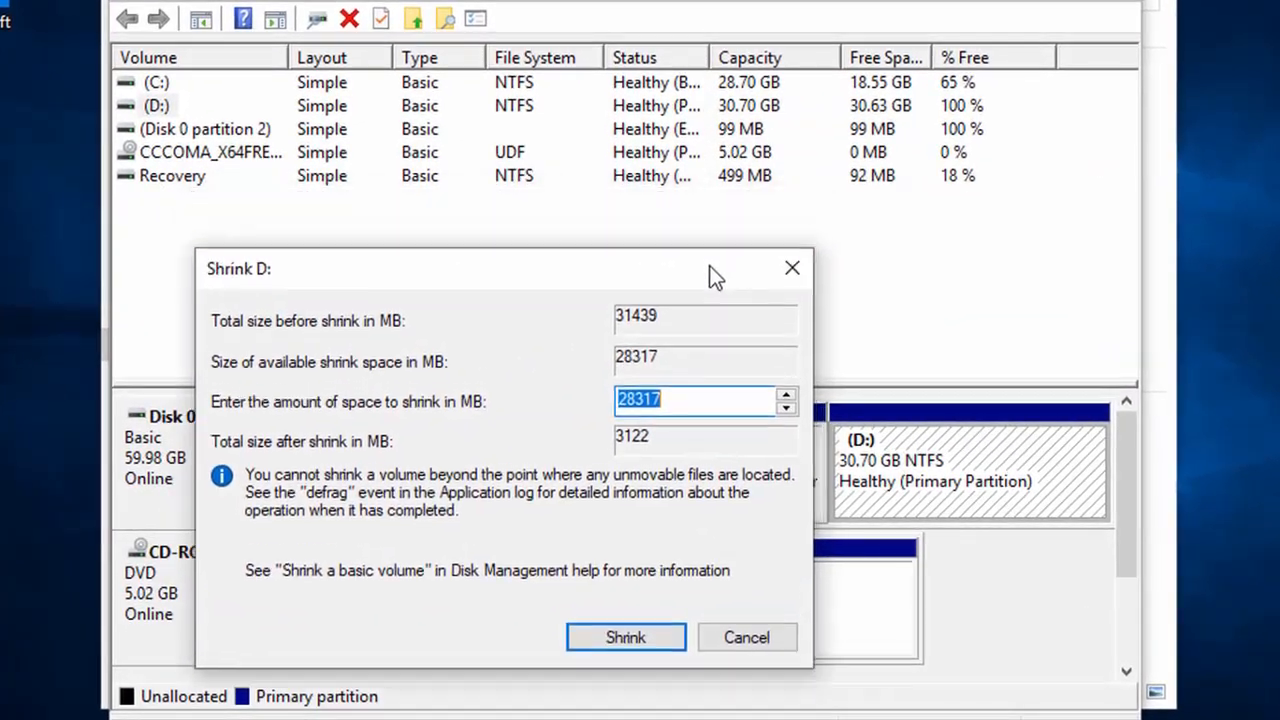
pyautogui.moveTo(709, 265); pyautogui.dragTo(708, 289)
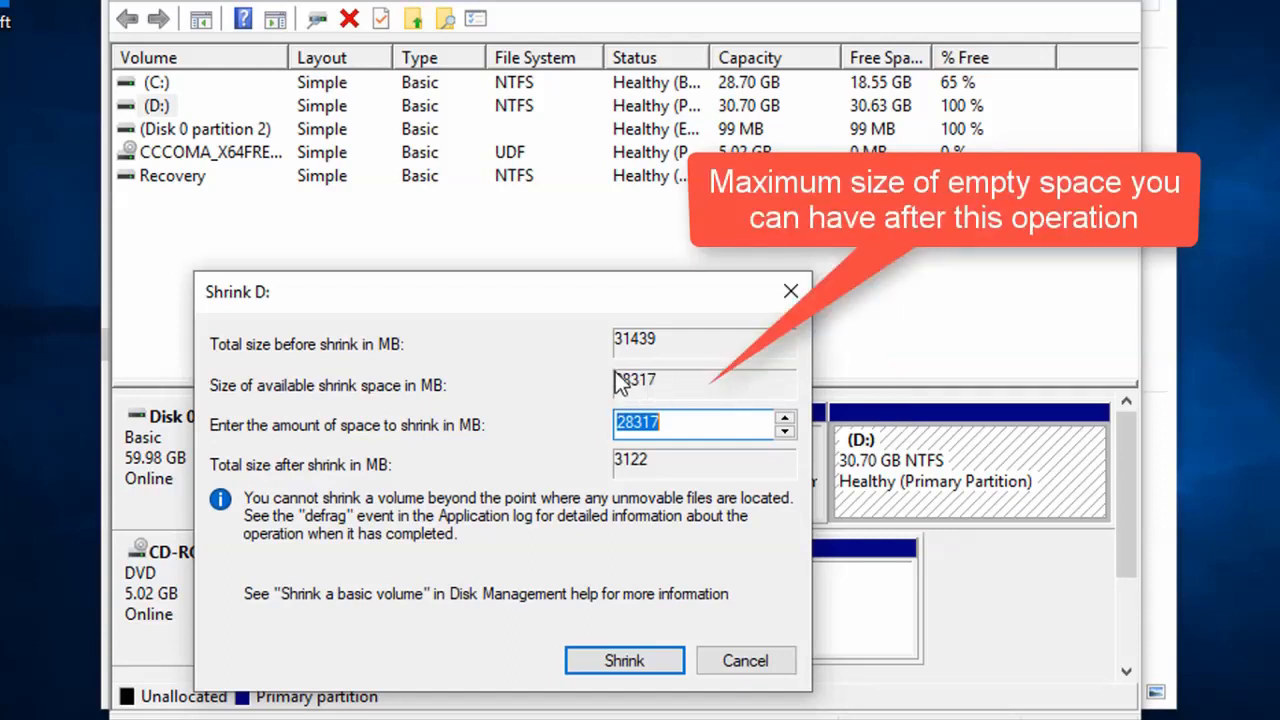
pyautogui.click(678, 426)
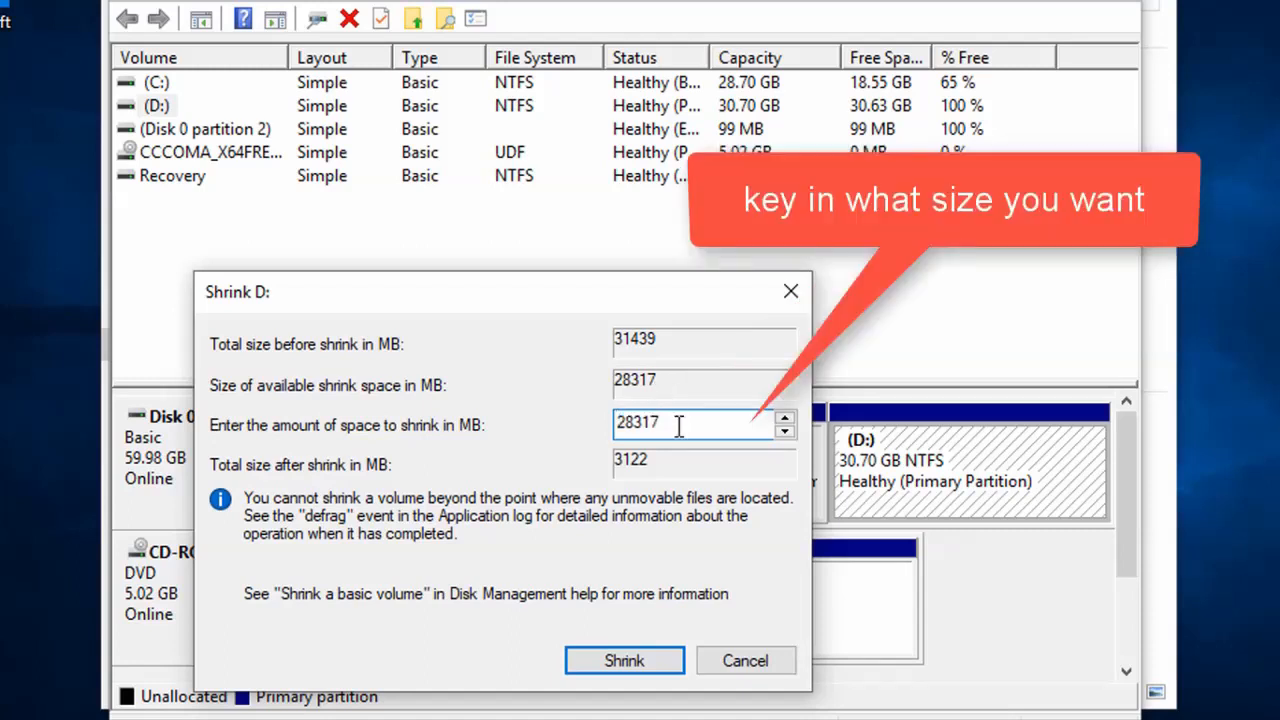
pyautogui.moveTo(678, 426); pyautogui.dragTo(602, 458)
pyautogui.write('100')
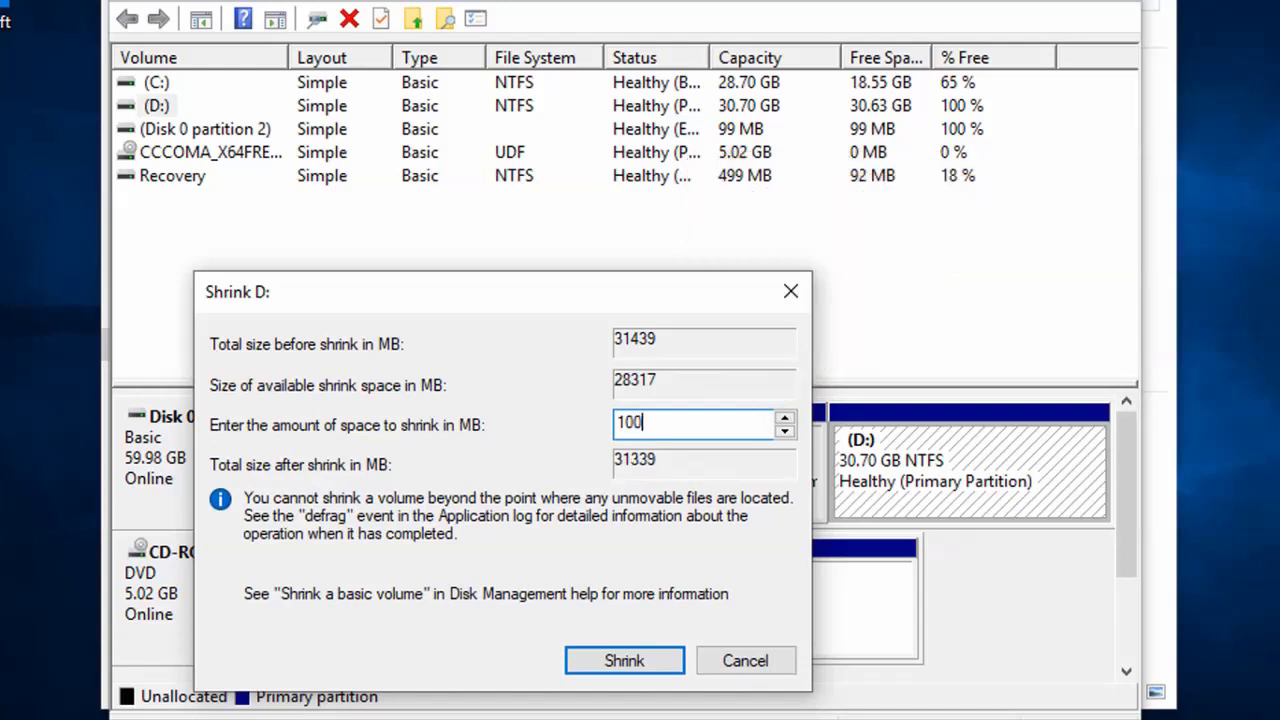
pyautogui.write('00')
pyautogui.click(626, 662)
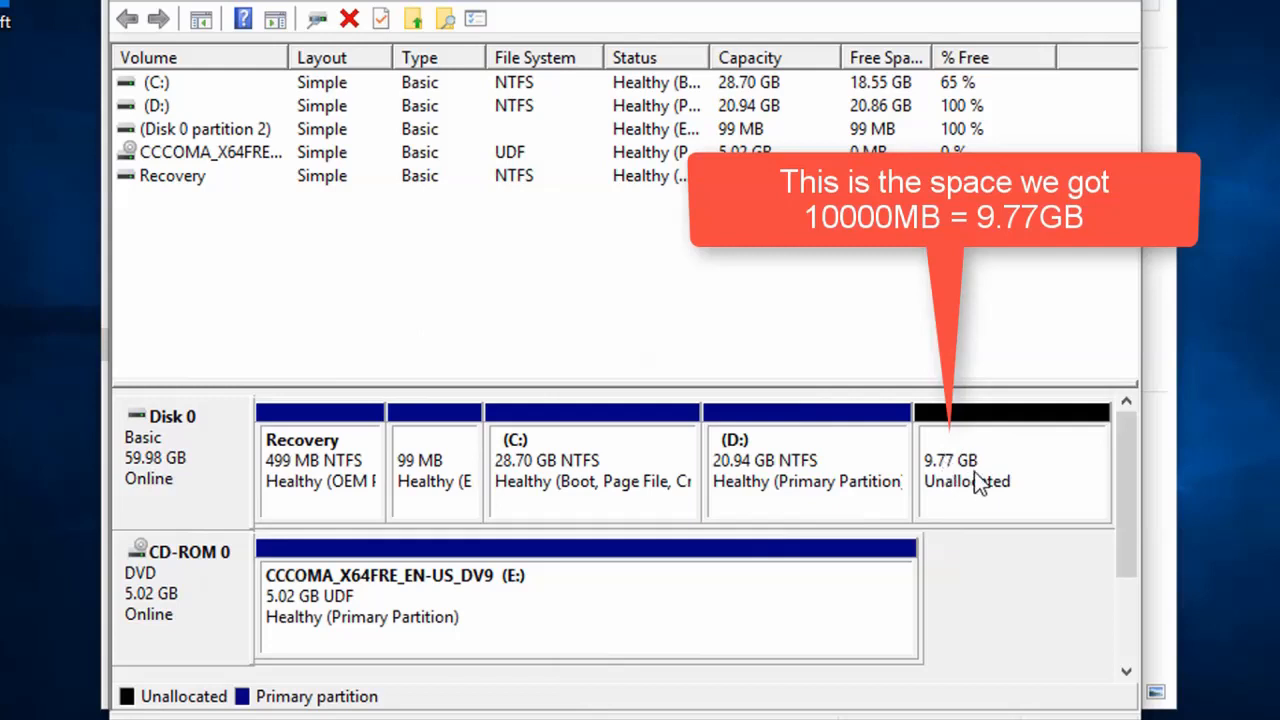
# Step: Set up a new simple volume in Disk 0's unallocated space with a size of 9999 MB and drive letter F
pyautogui.click(818, 487)
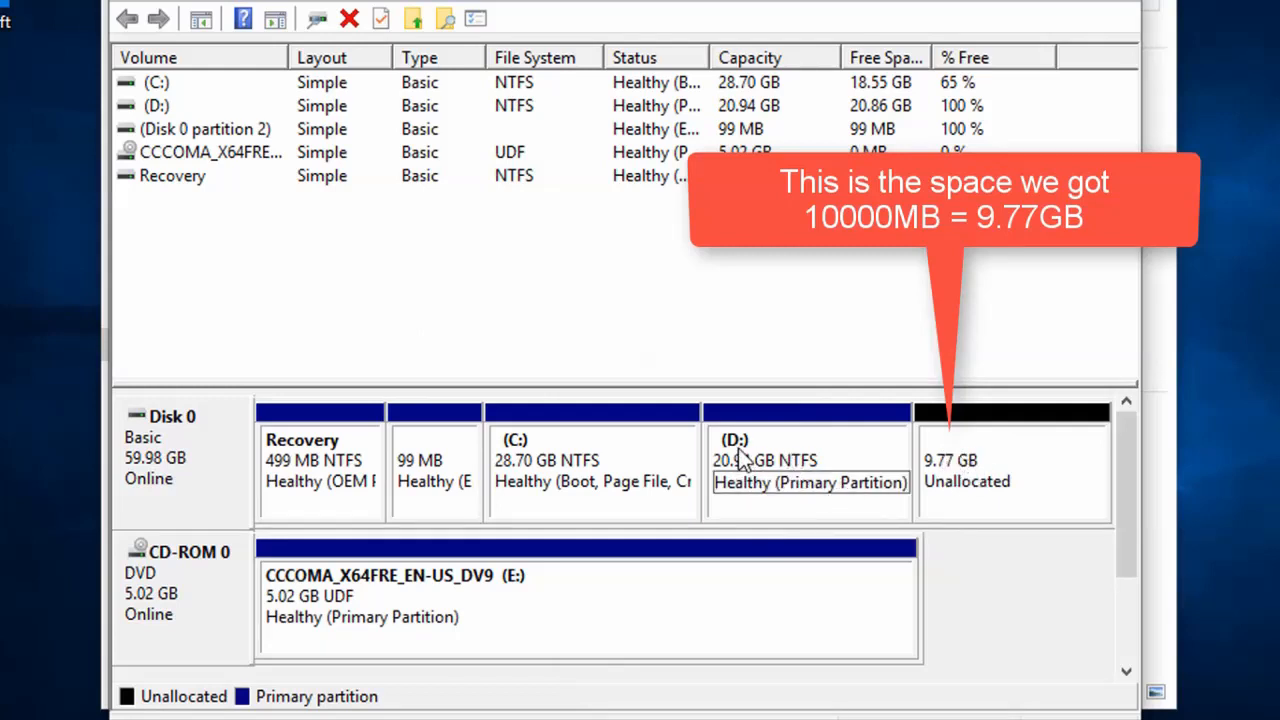
pyautogui.click(979, 451)
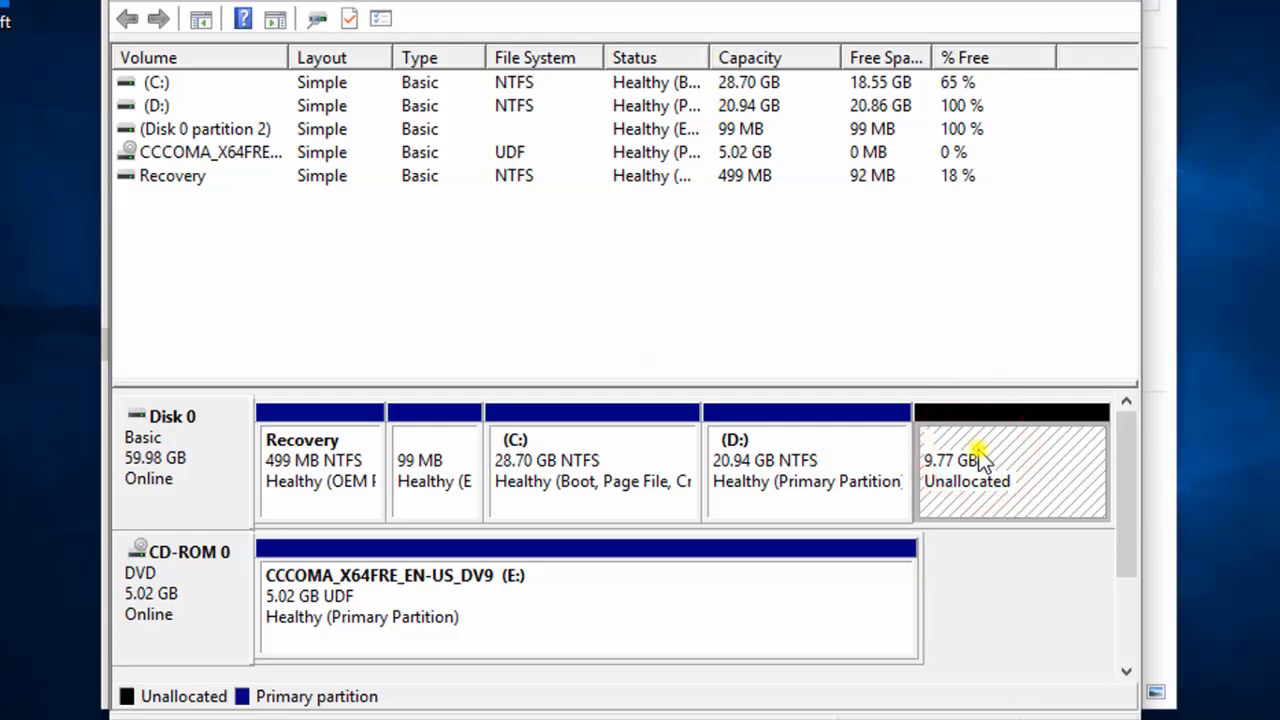
pyautogui.rightClick(979, 452)
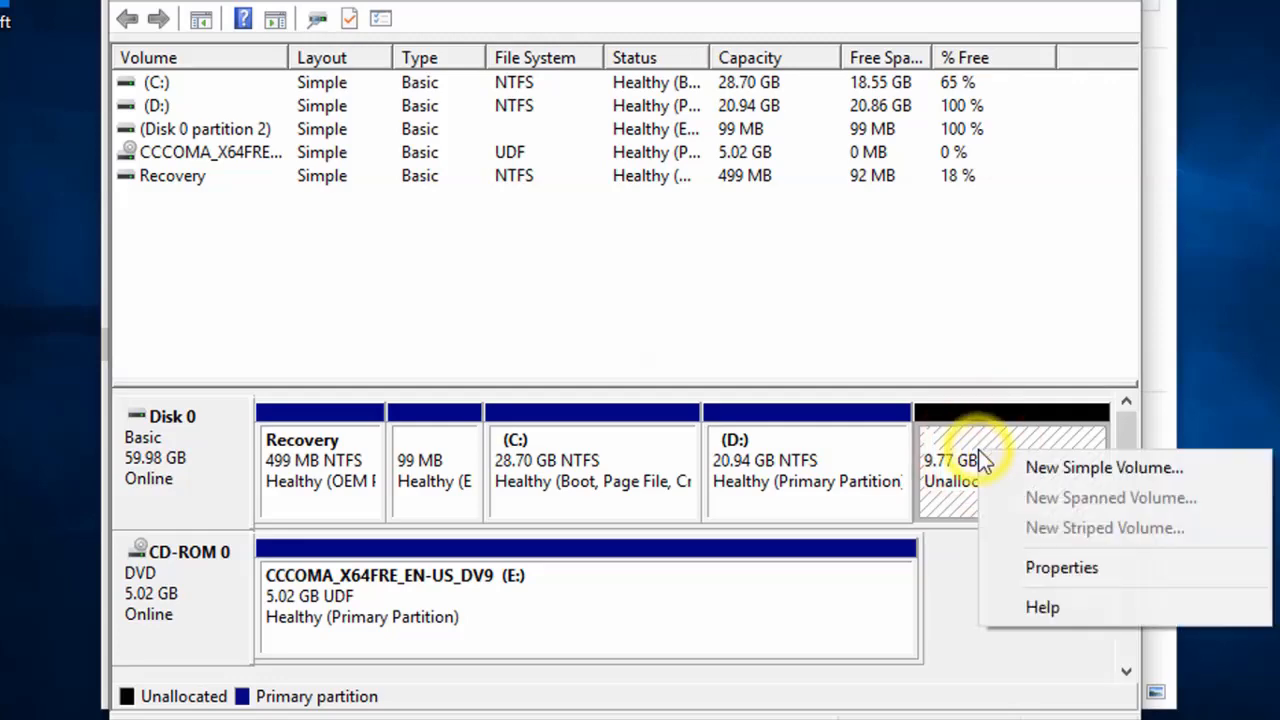
pyautogui.click(1048, 470)
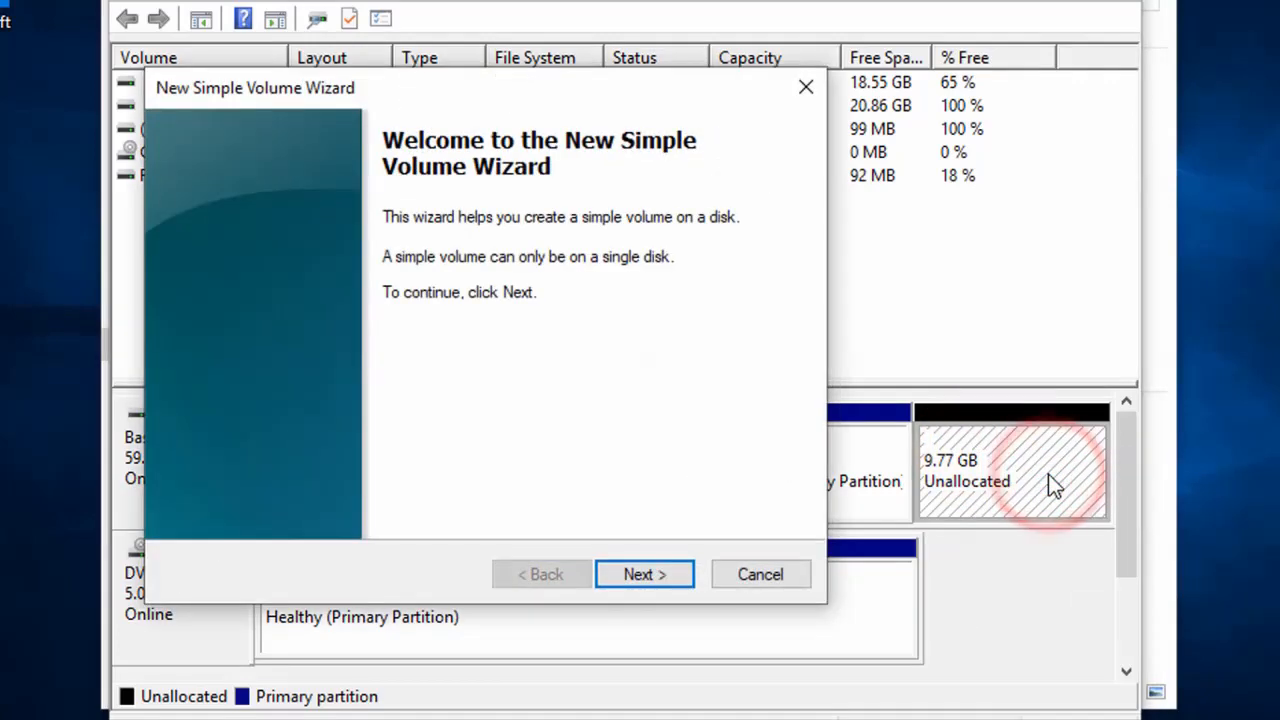
pyautogui.click(668, 574)
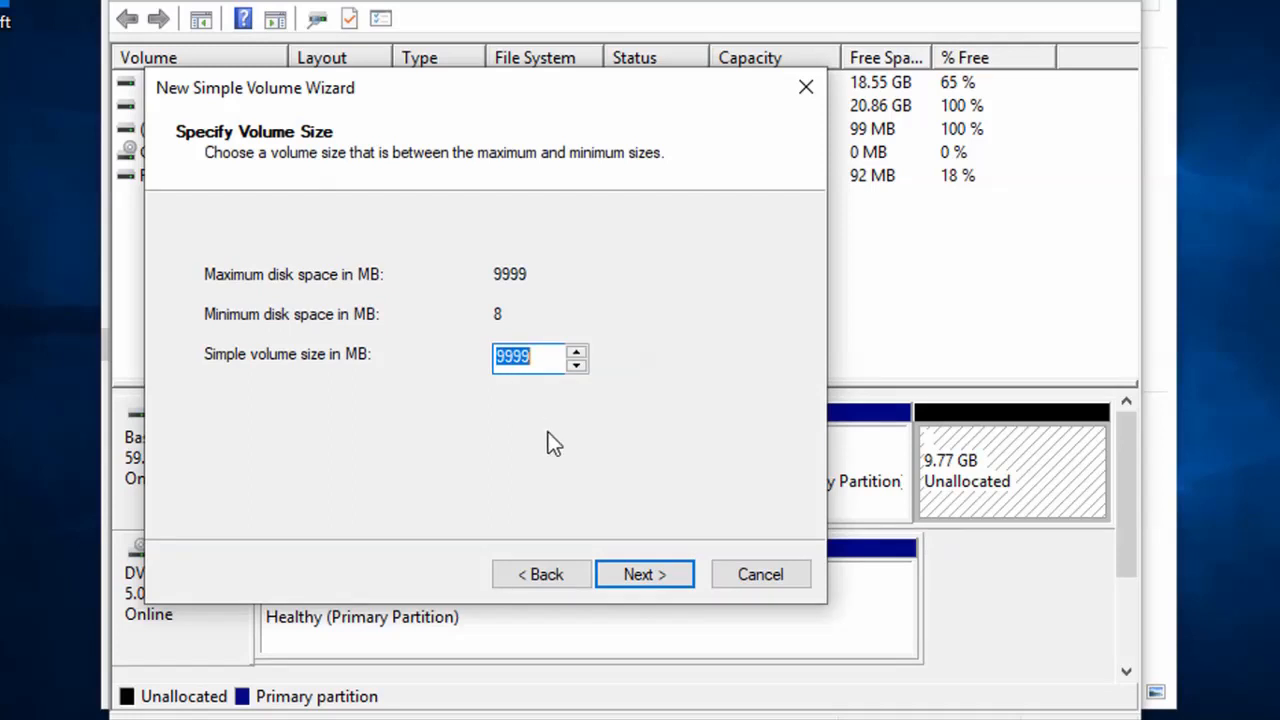
pyautogui.click(645, 575)
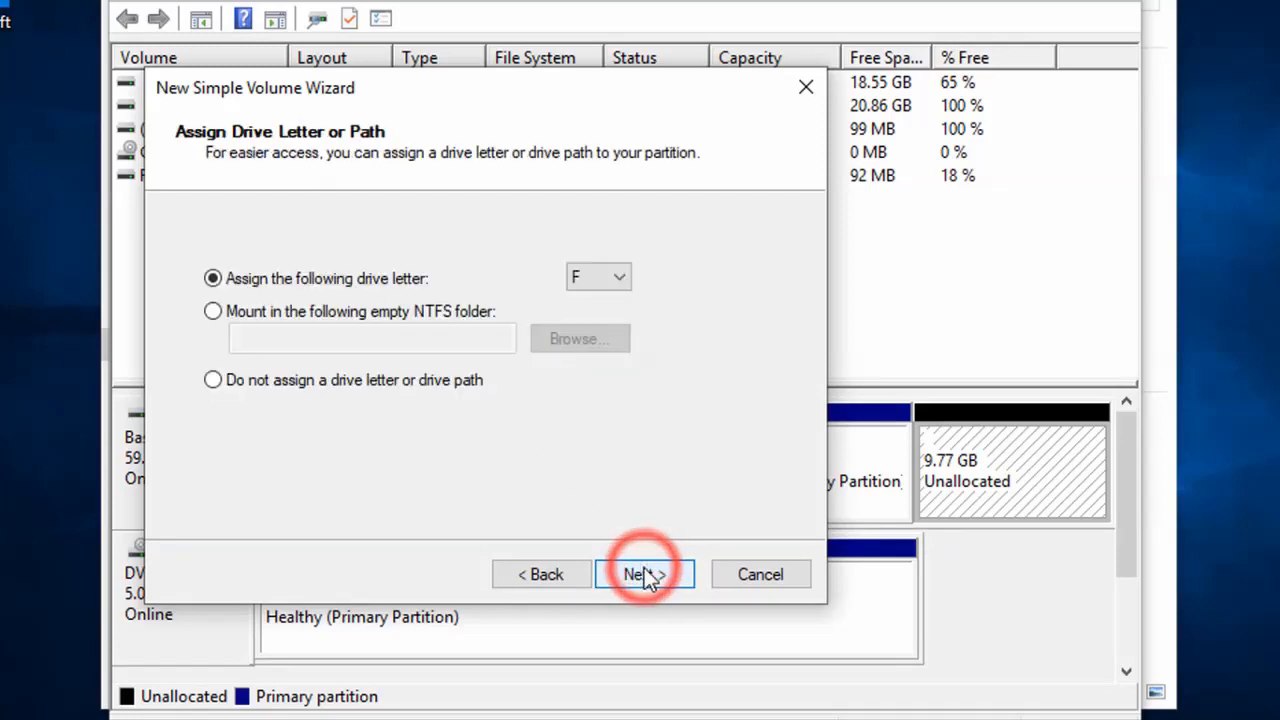
pyautogui.click(619, 281)
pyautogui.click(673, 286)
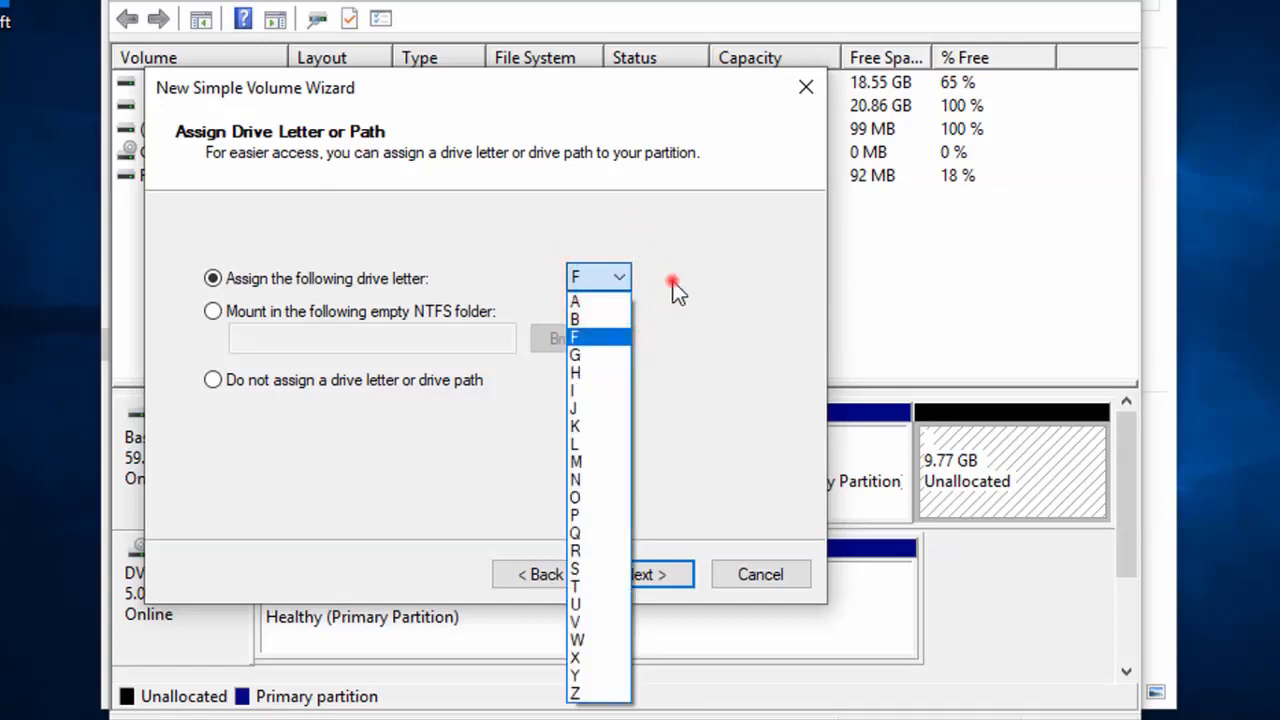
pyautogui.click(648, 574)
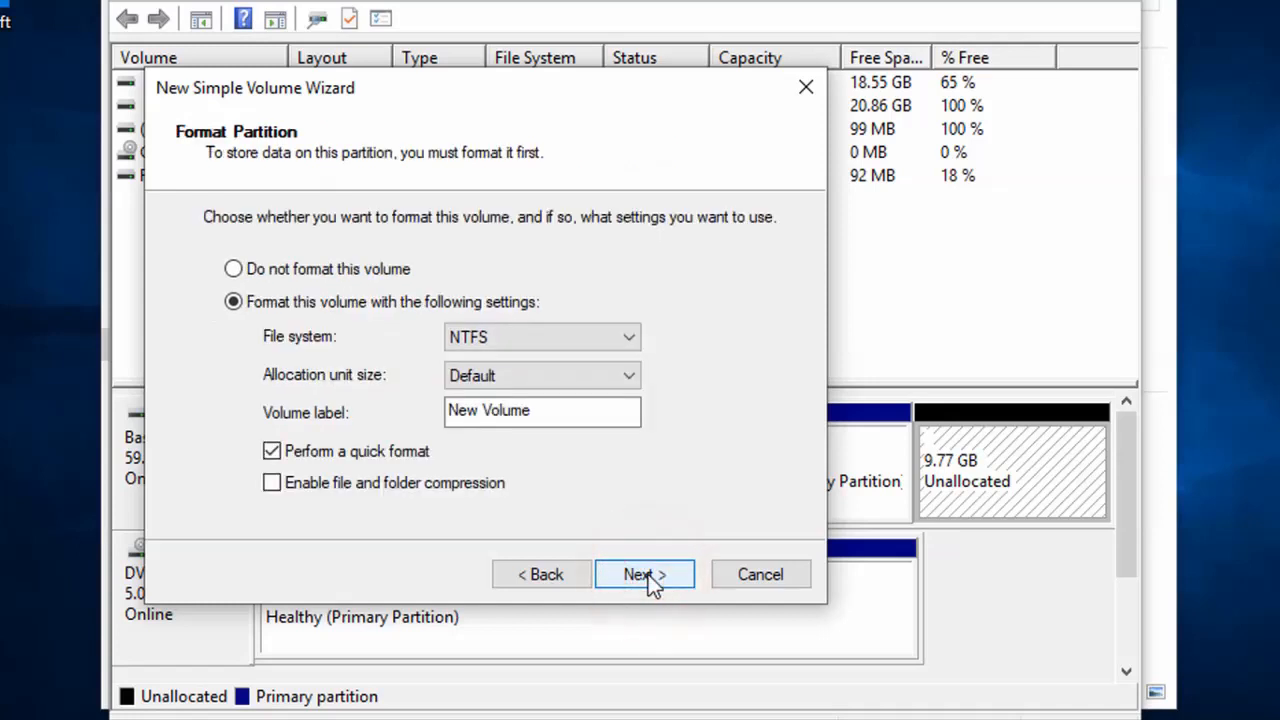
# Step: Label the new volume Music, keep the NTFS quick format with default allocation unit size, and finish creating it
pyautogui.moveTo(569, 408); pyautogui.dragTo(430, 412)
pyautogui.write('m')
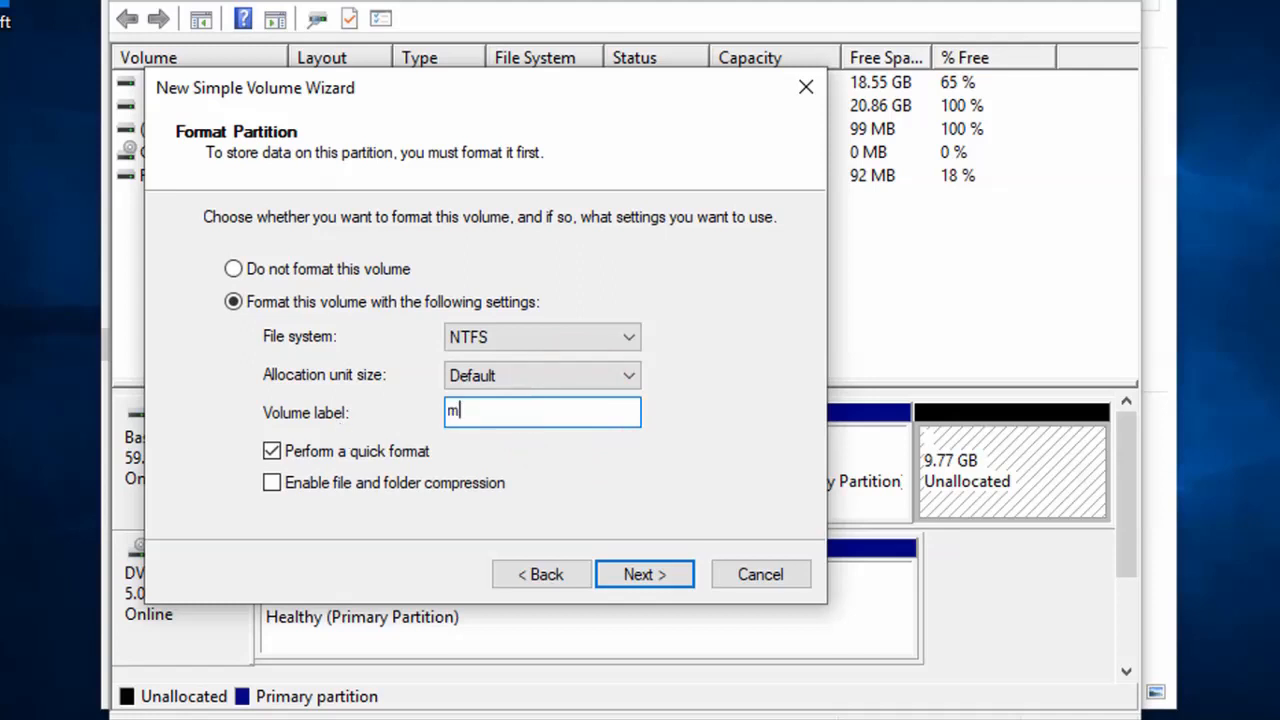
pyautogui.write('usic')
pyautogui.press('BackSpace')
pyautogui.press('BackSpace')
pyautogui.press('BackSpace')
pyautogui.press('BackSpace')
pyautogui.press('BackSpace')
pyautogui.write('Music')
pyautogui.click(670, 582)
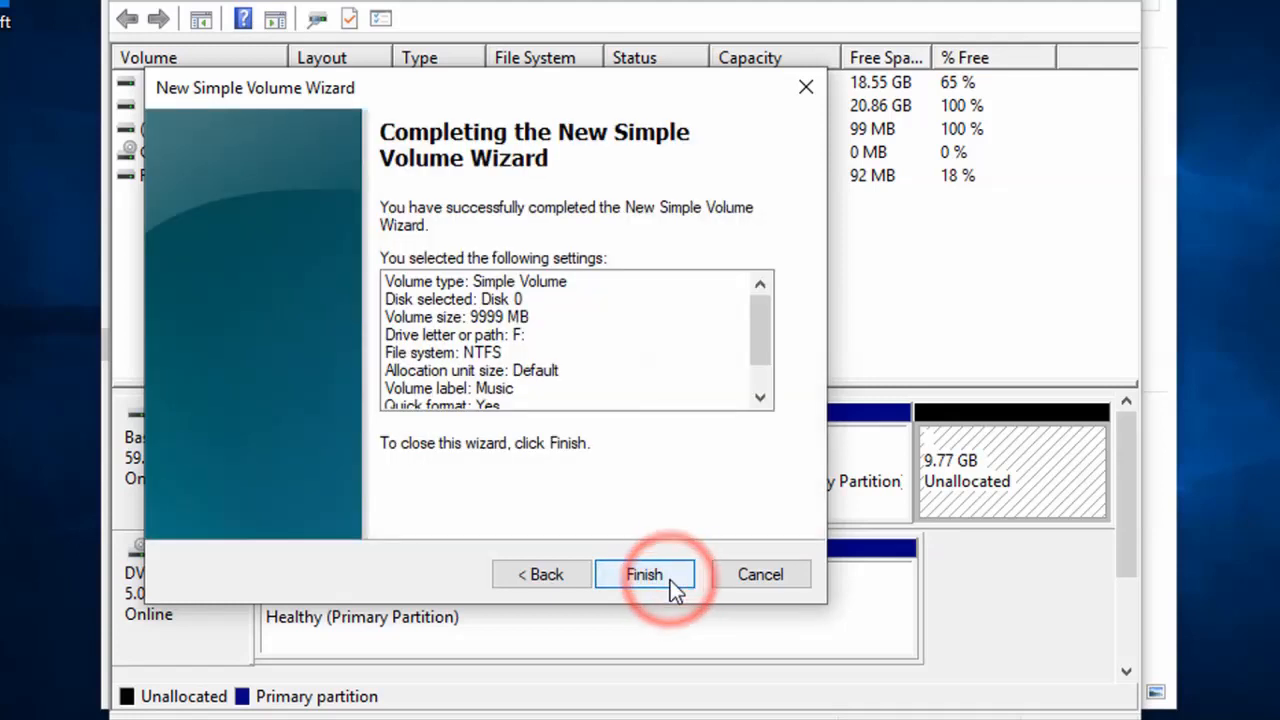
pyautogui.click(671, 577)
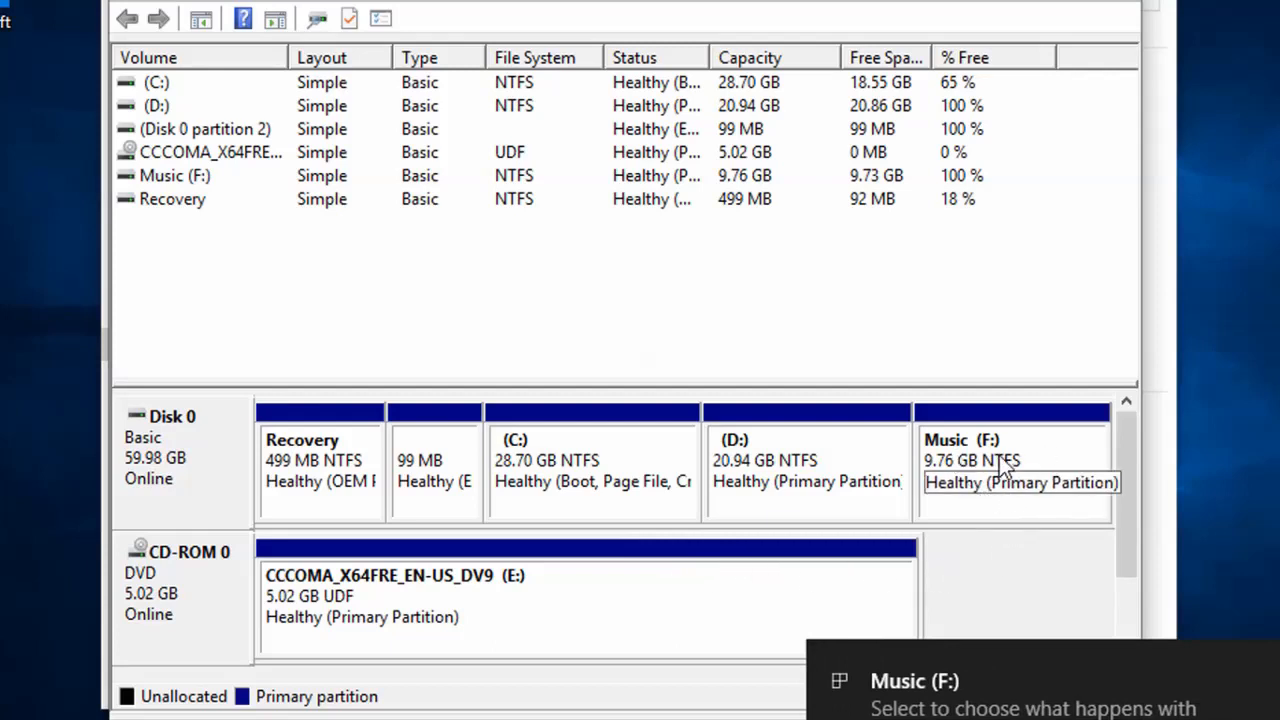
# Step: Review the C:, D: and Music (F:) partitions in the Disk 0 layout
pyautogui.click(1040, 609)
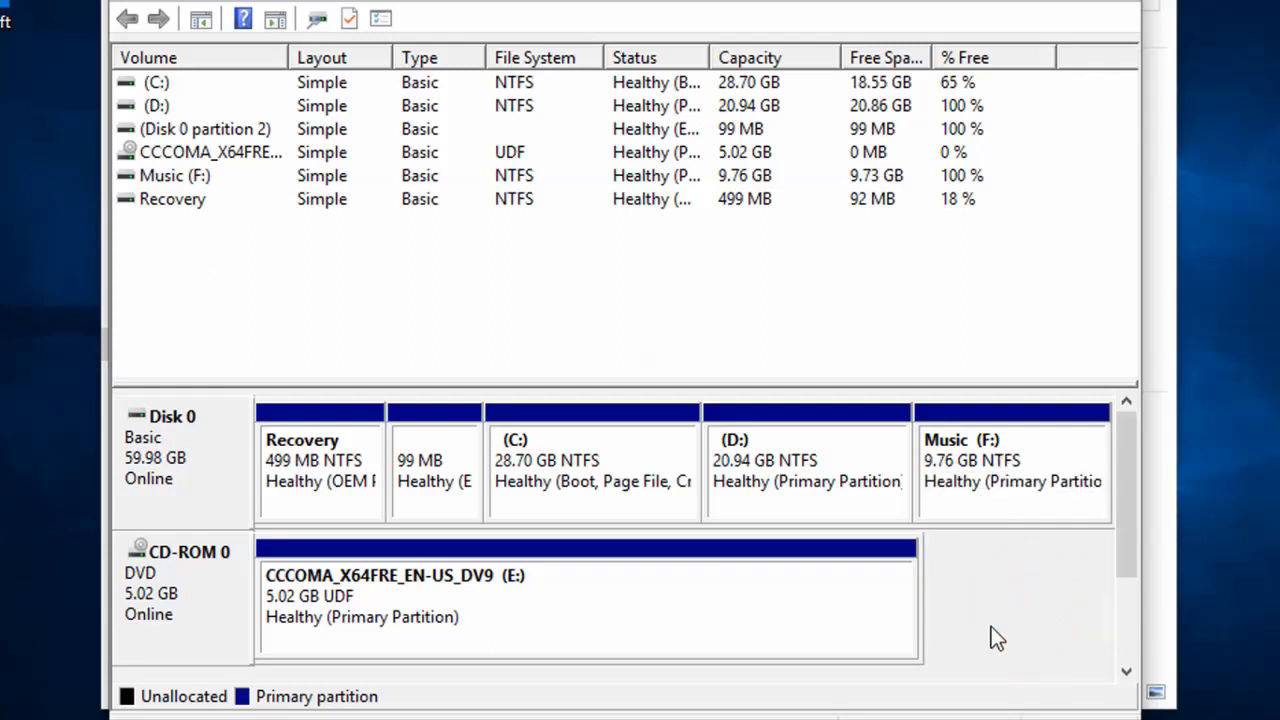
pyautogui.click(558, 510)
pyautogui.click(771, 476)
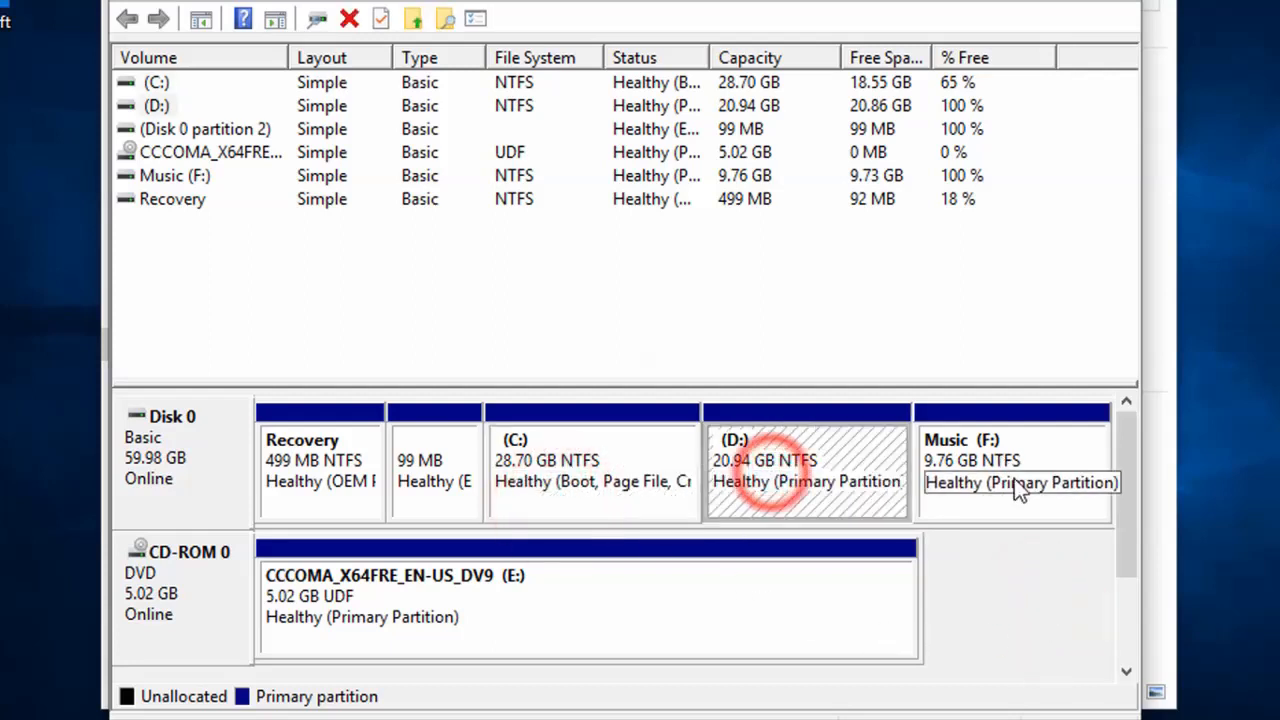
pyautogui.click(1012, 480)
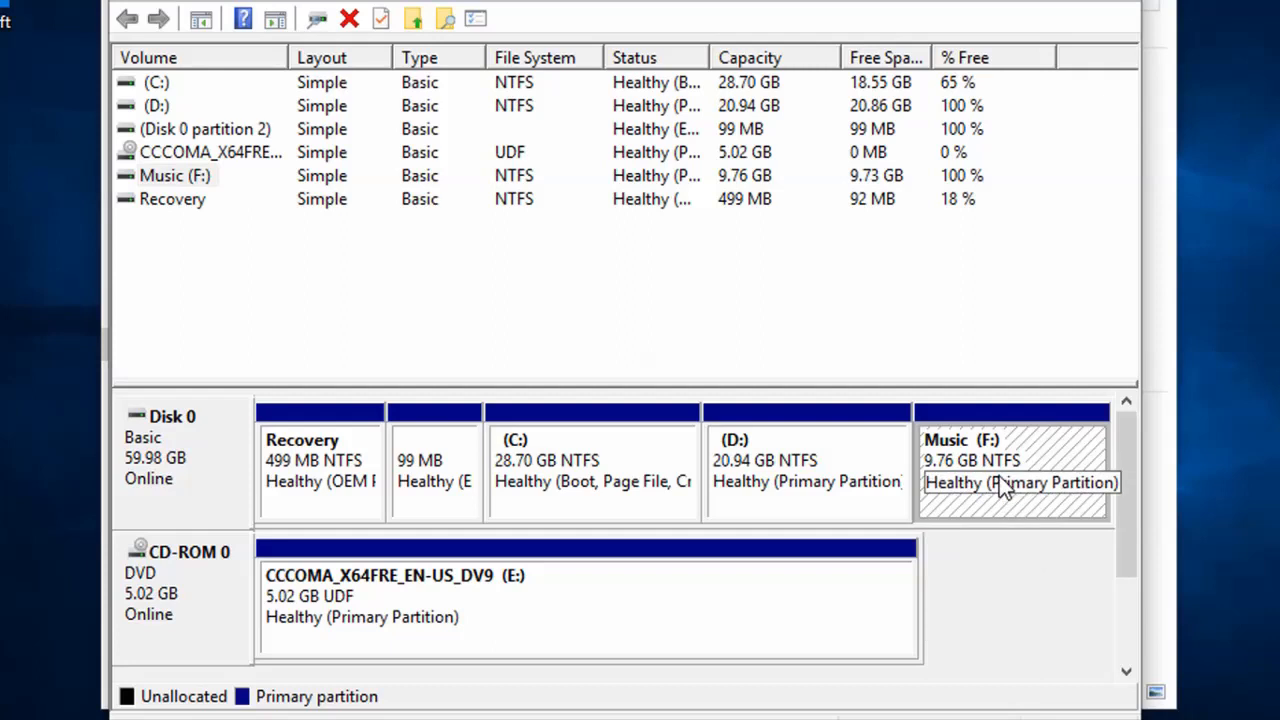
pyautogui.click(815, 476)
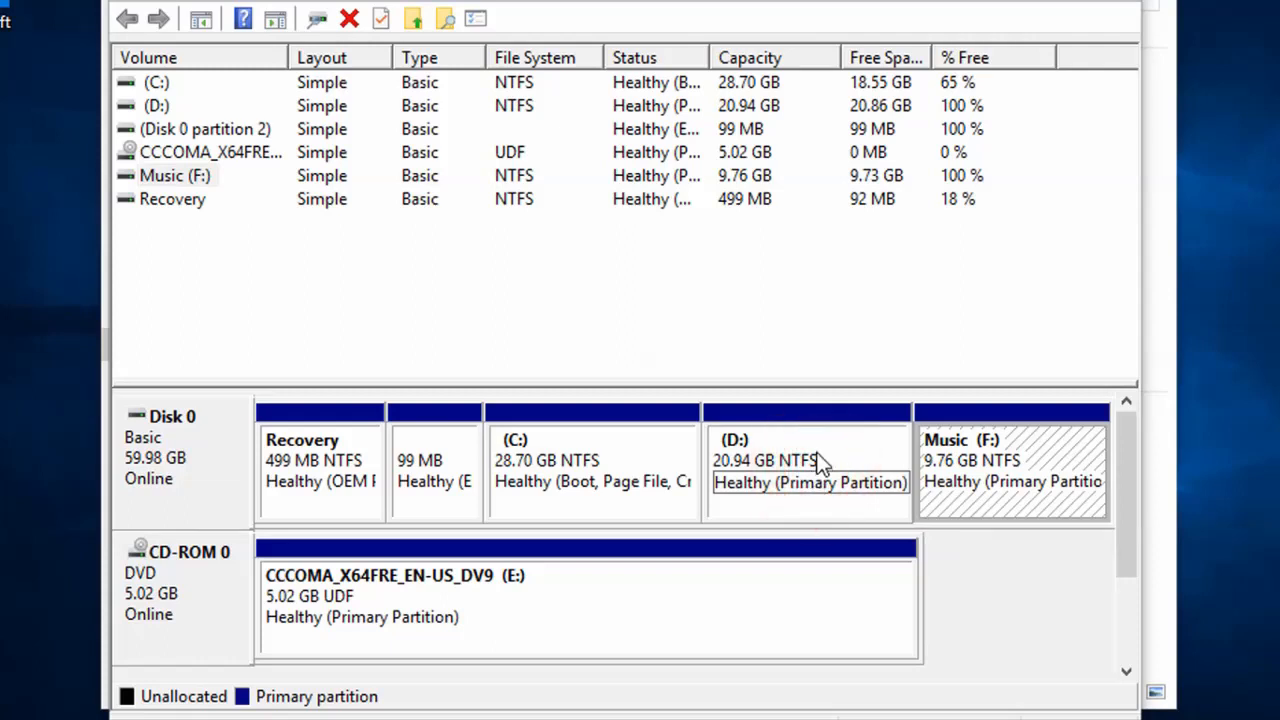
pyautogui.click(817, 458)
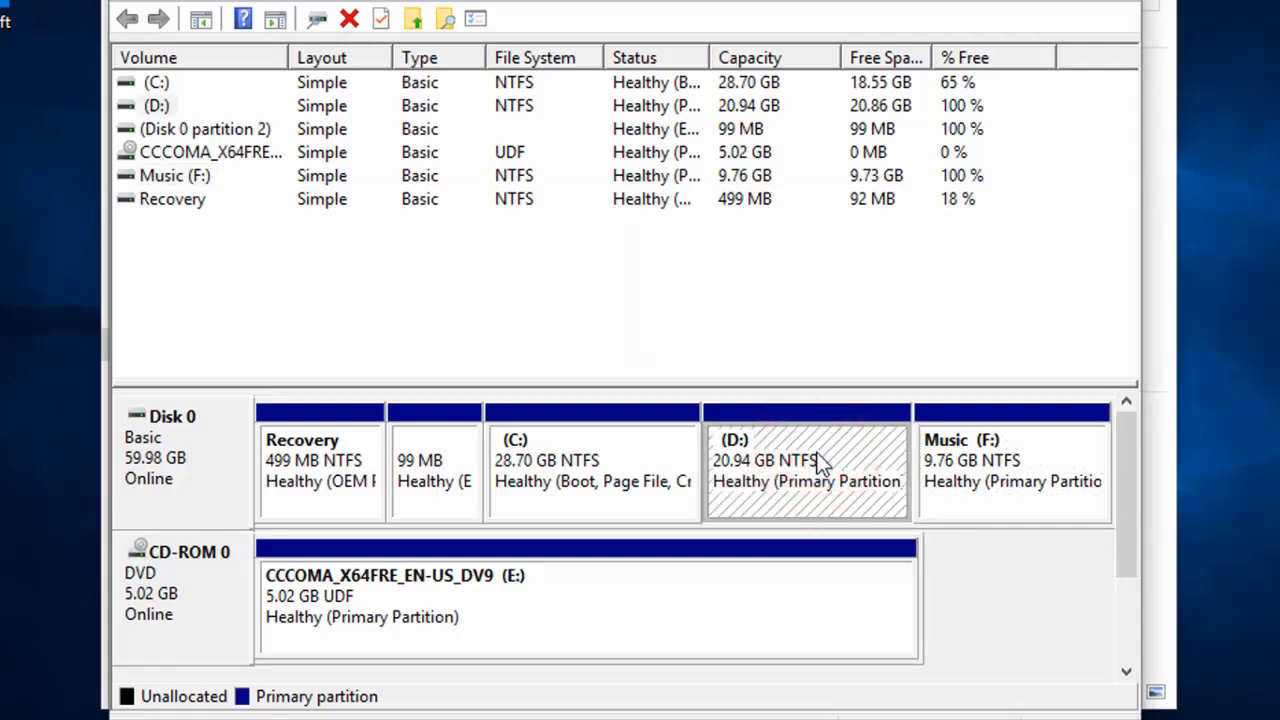
# Step: Delete the D: volume on Disk 0 and accept the erasure of its data
pyautogui.rightClick(817, 458)
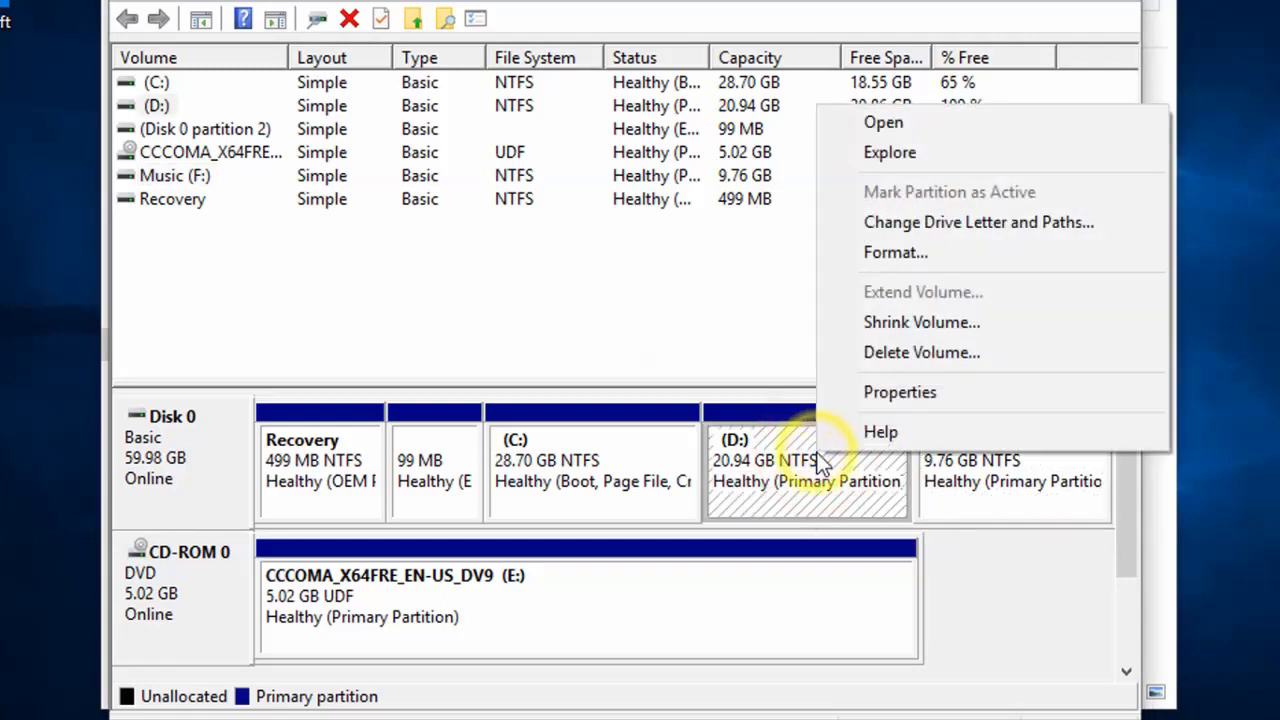
pyautogui.click(930, 361)
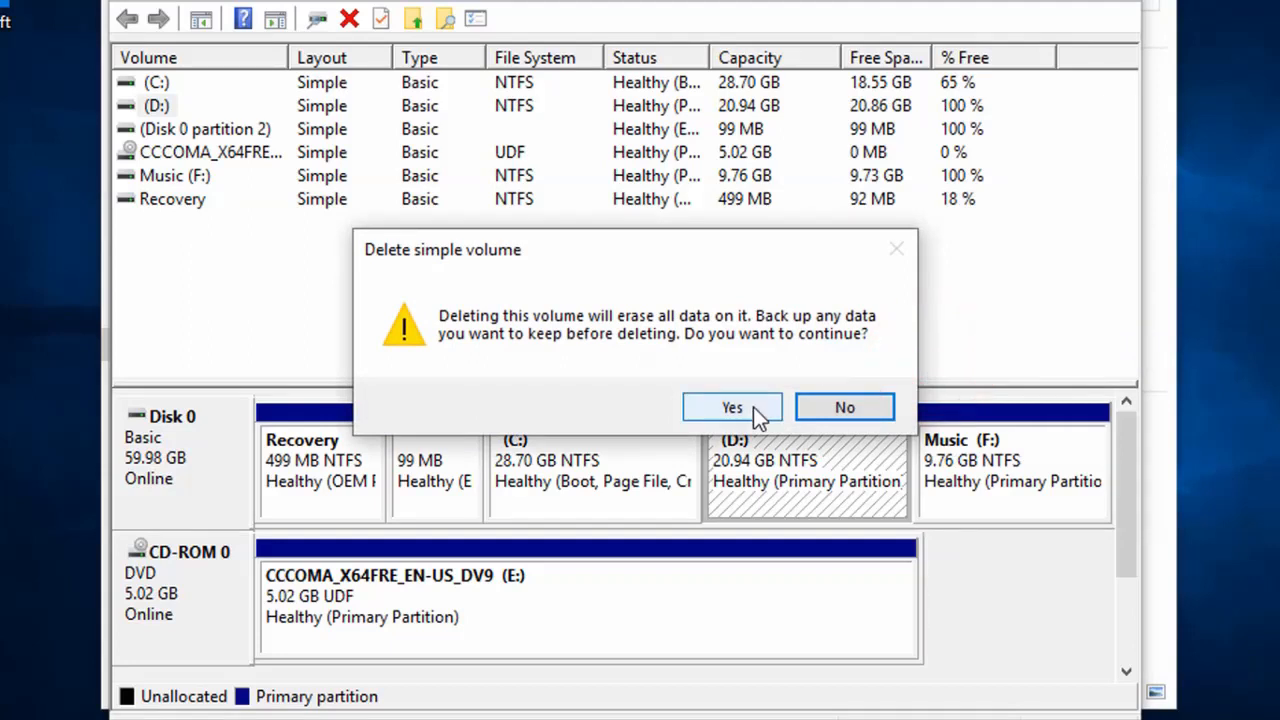
pyautogui.click(757, 411)
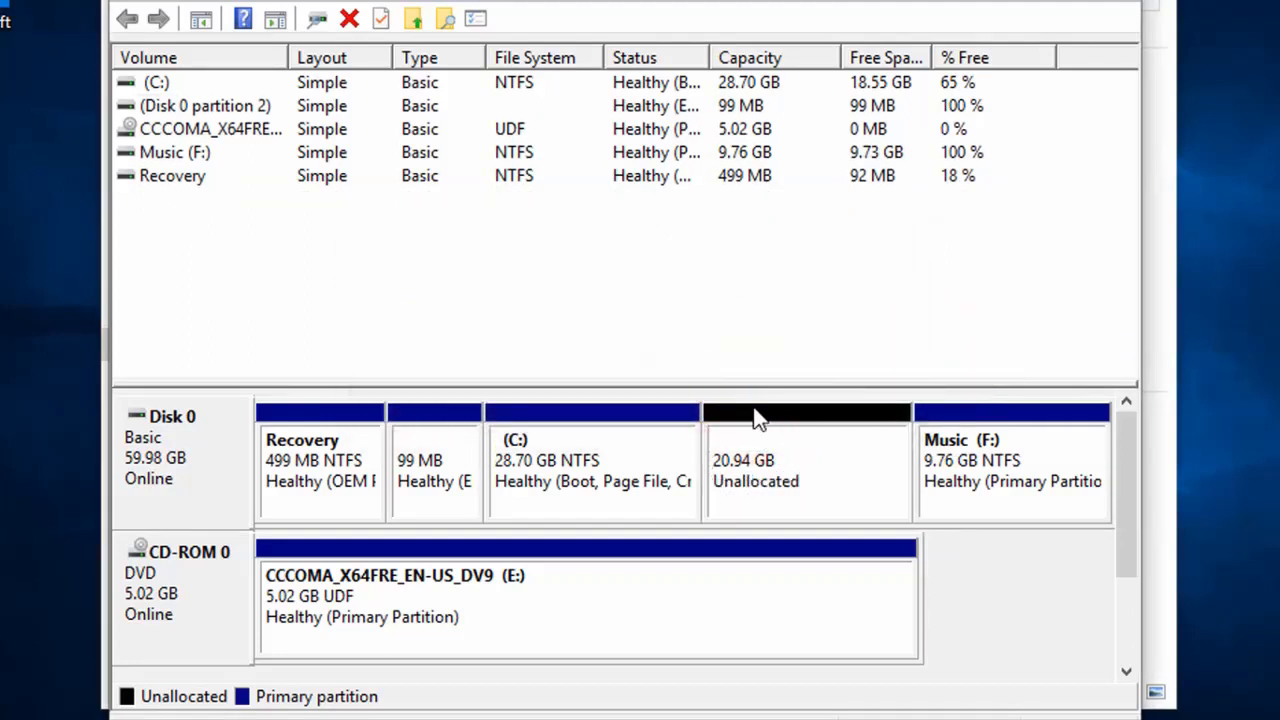
# Step: Extend the C: volume with the full 21438 MB of adjacent unallocated space on Disk 0
pyautogui.rightClick(668, 470)
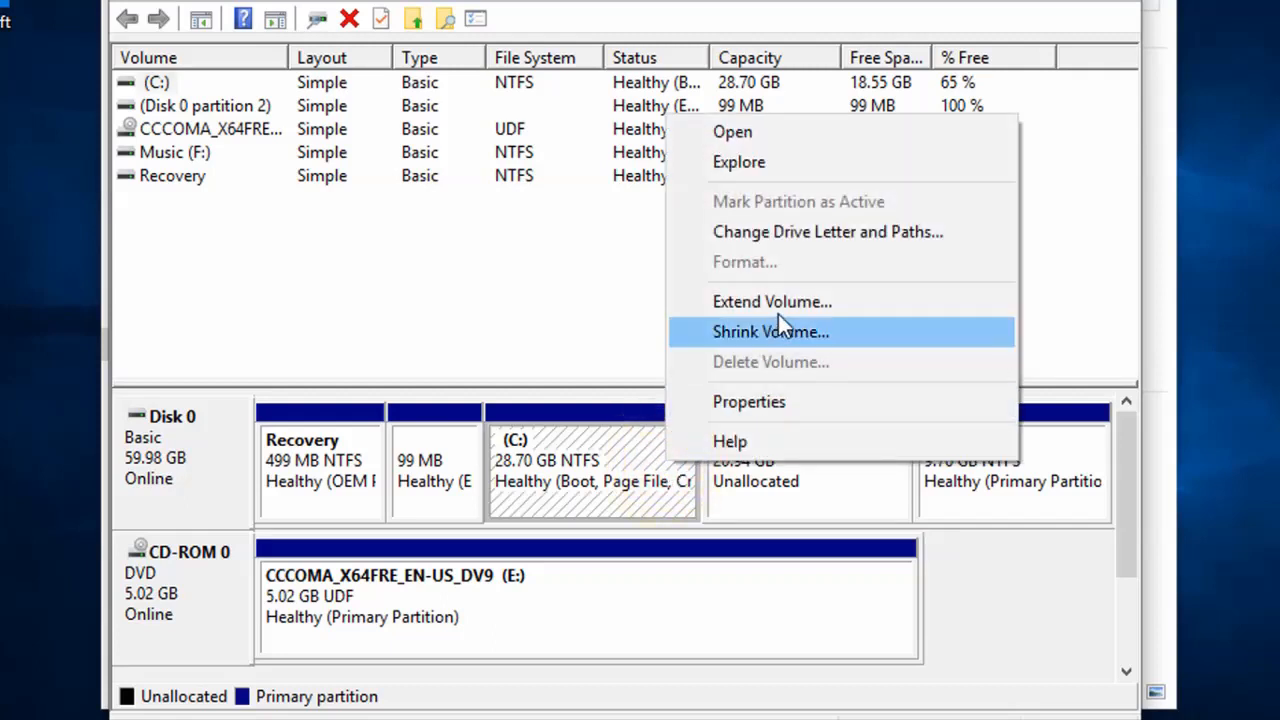
pyautogui.click(610, 492)
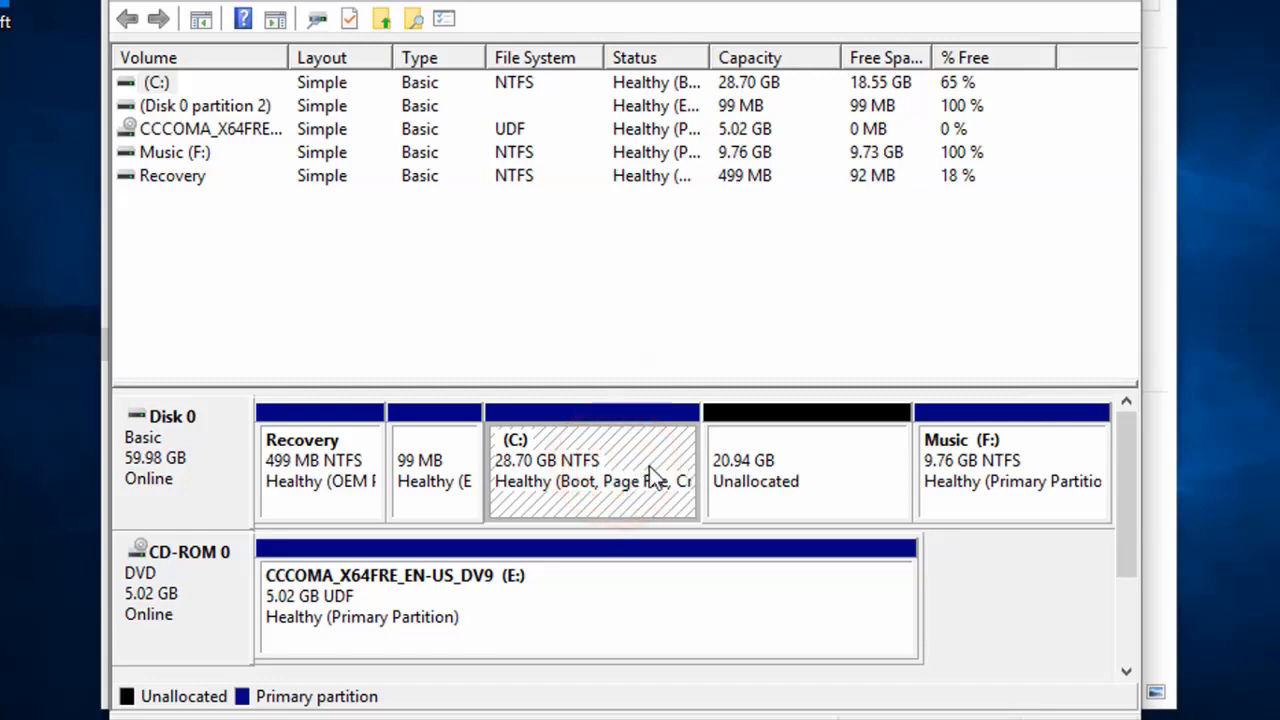
pyautogui.rightClick(643, 470)
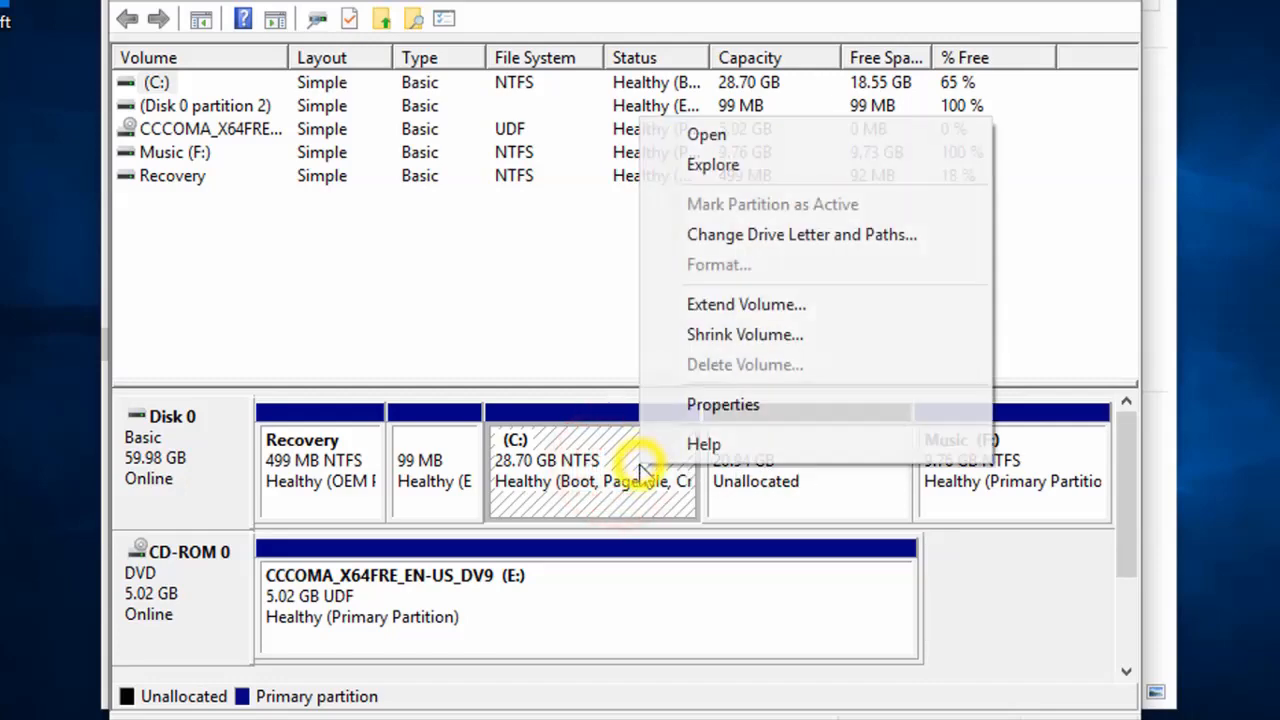
pyautogui.click(766, 312)
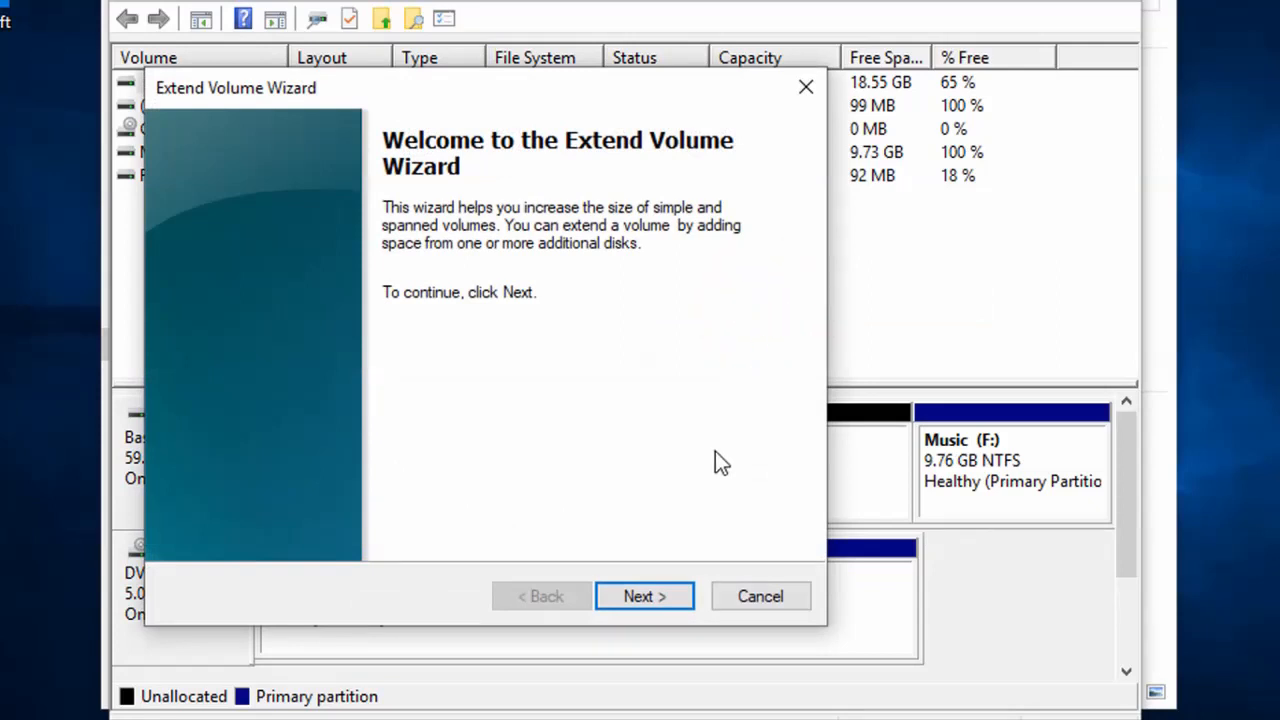
pyautogui.click(665, 600)
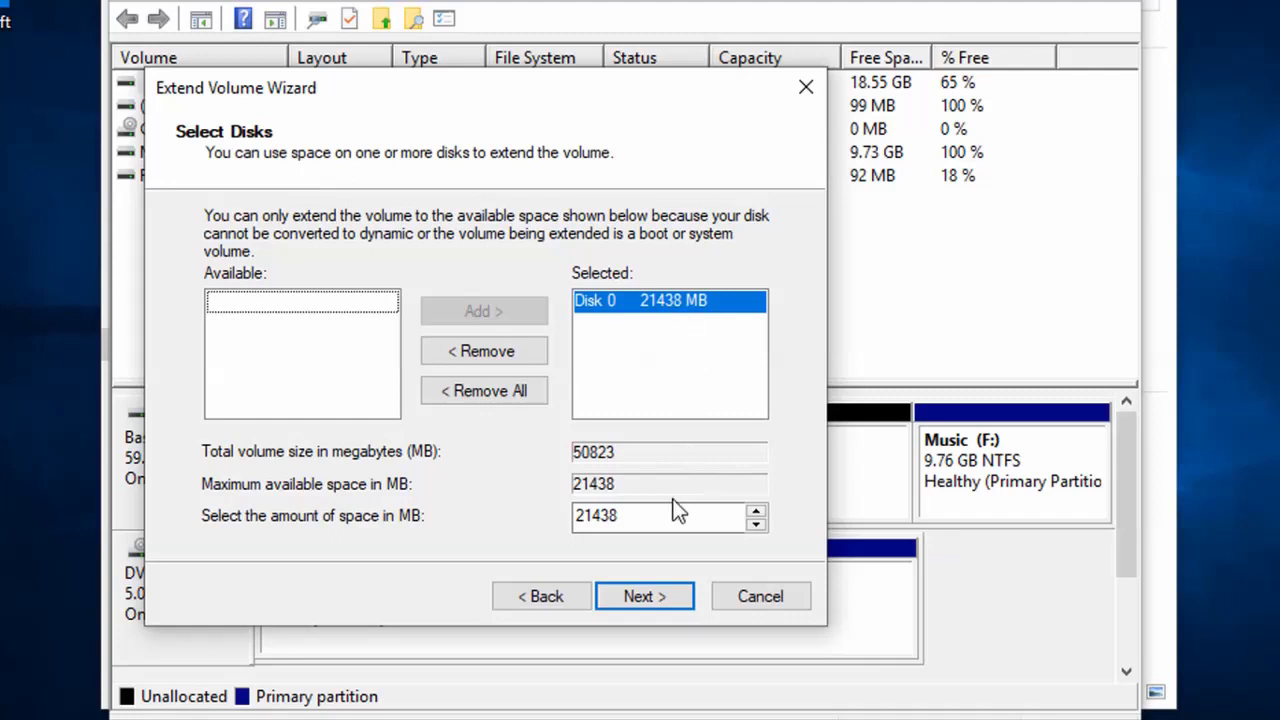
pyautogui.click(663, 599)
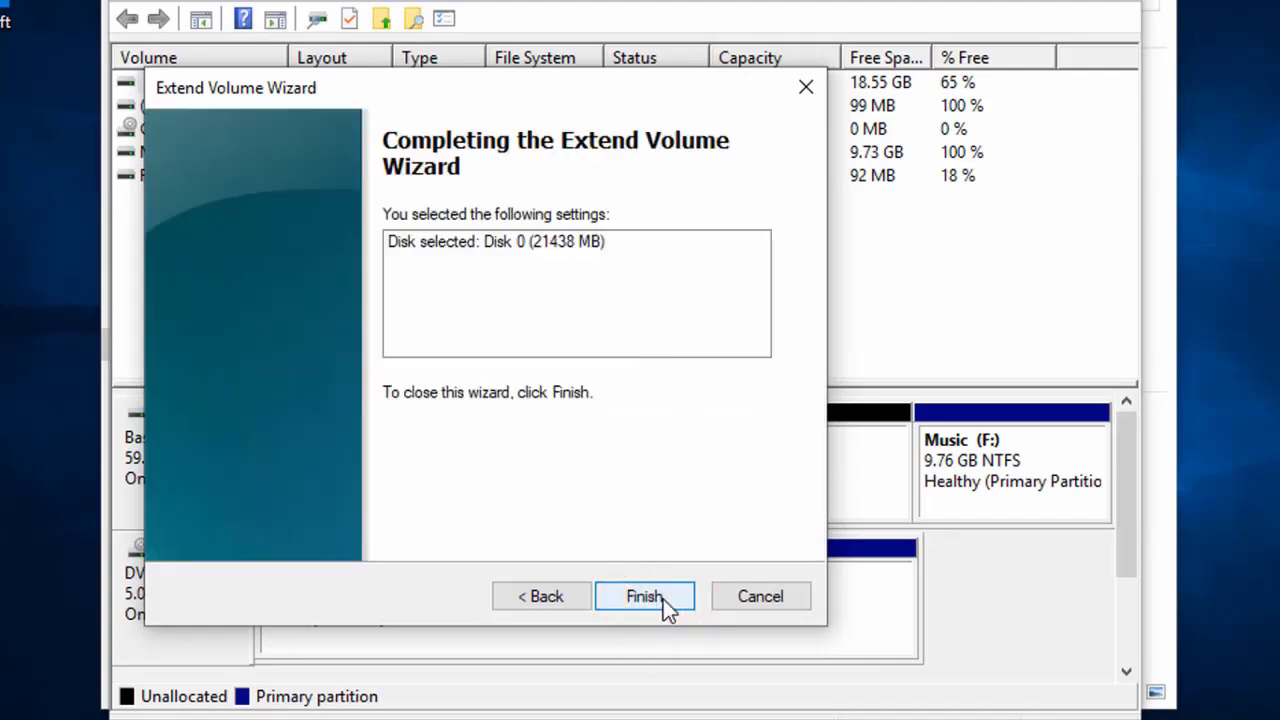
pyautogui.click(663, 599)
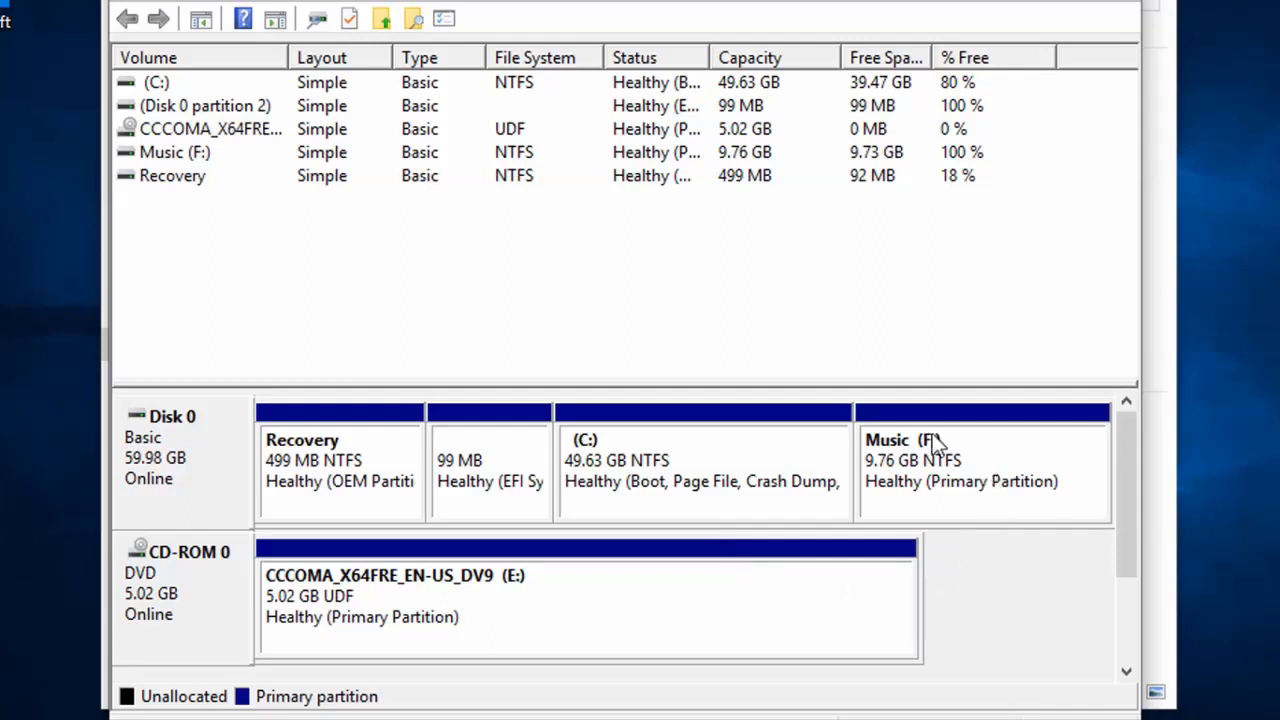
# Step: Delete the Music (F:) volume on Disk 0 and accept the erasure of its data
pyautogui.click(953, 473)
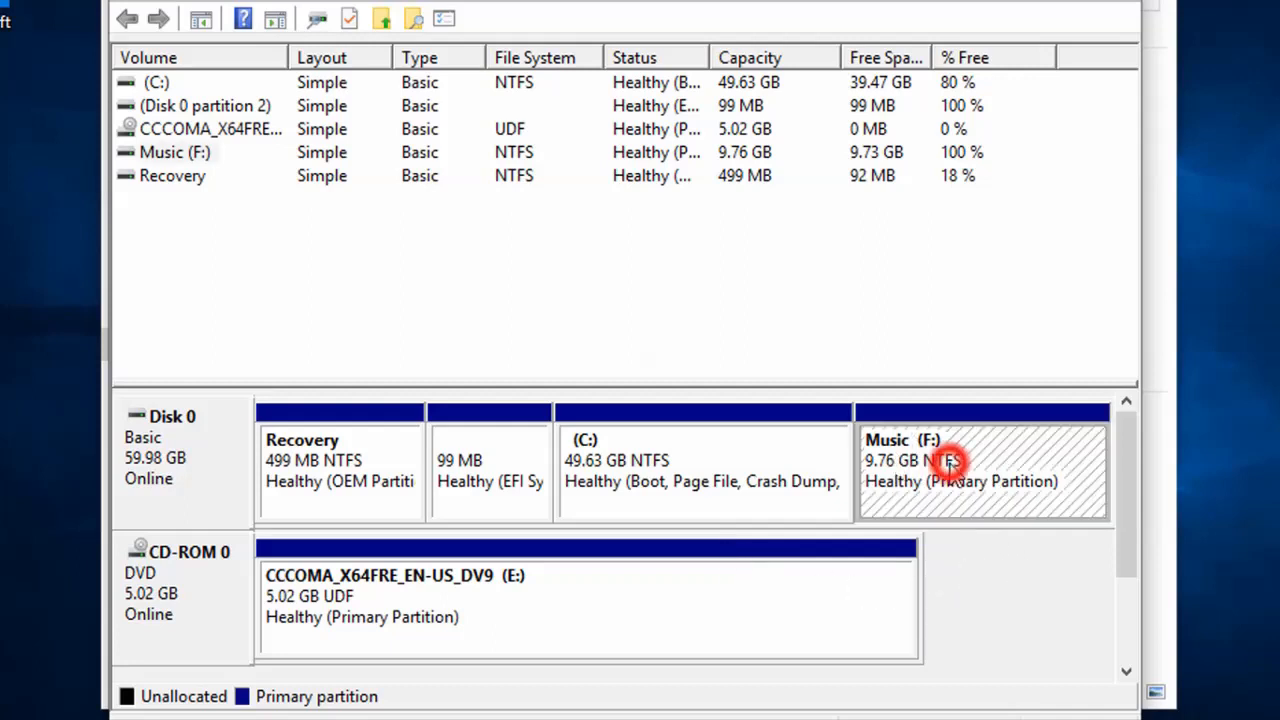
pyautogui.rightClick(955, 475)
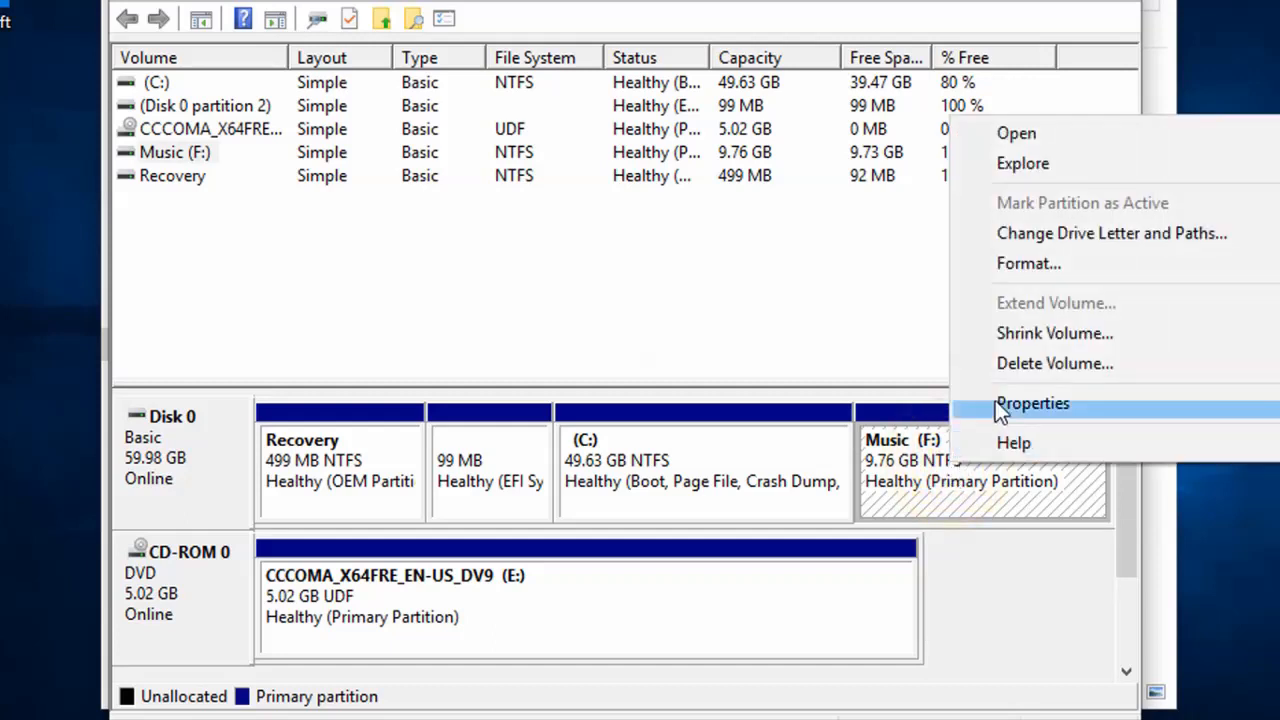
pyautogui.click(1015, 366)
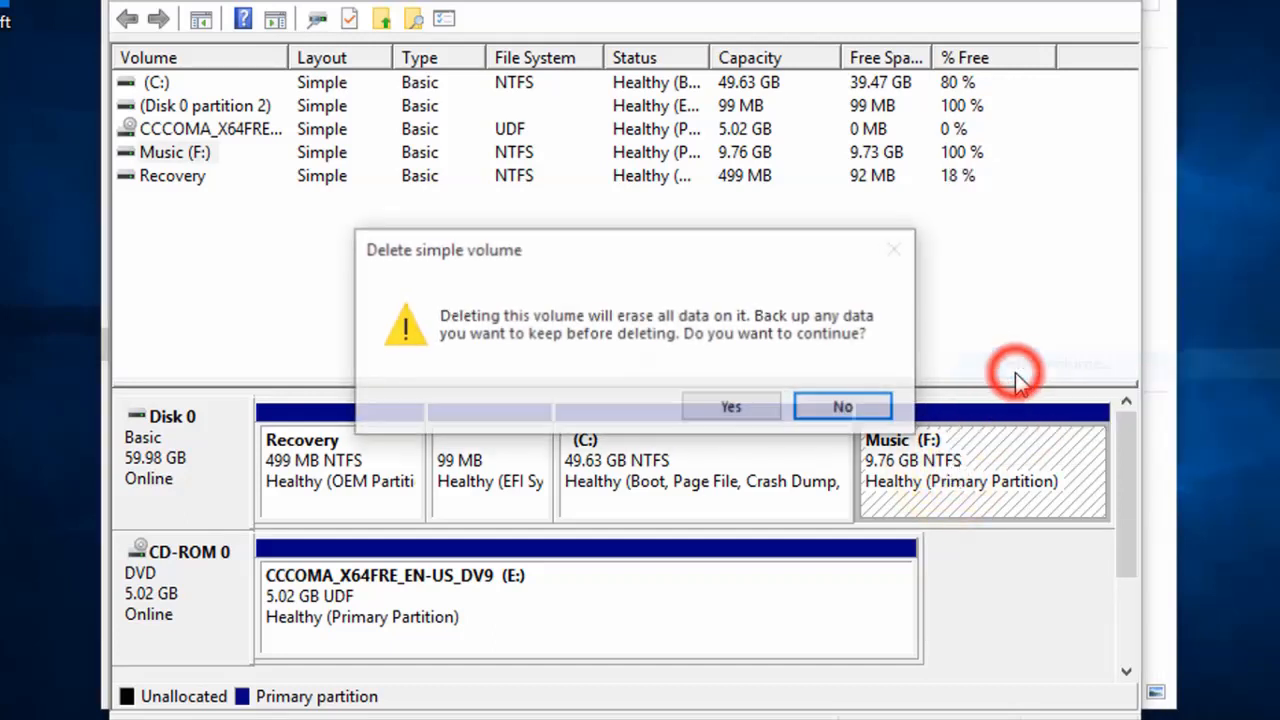
pyautogui.click(712, 404)
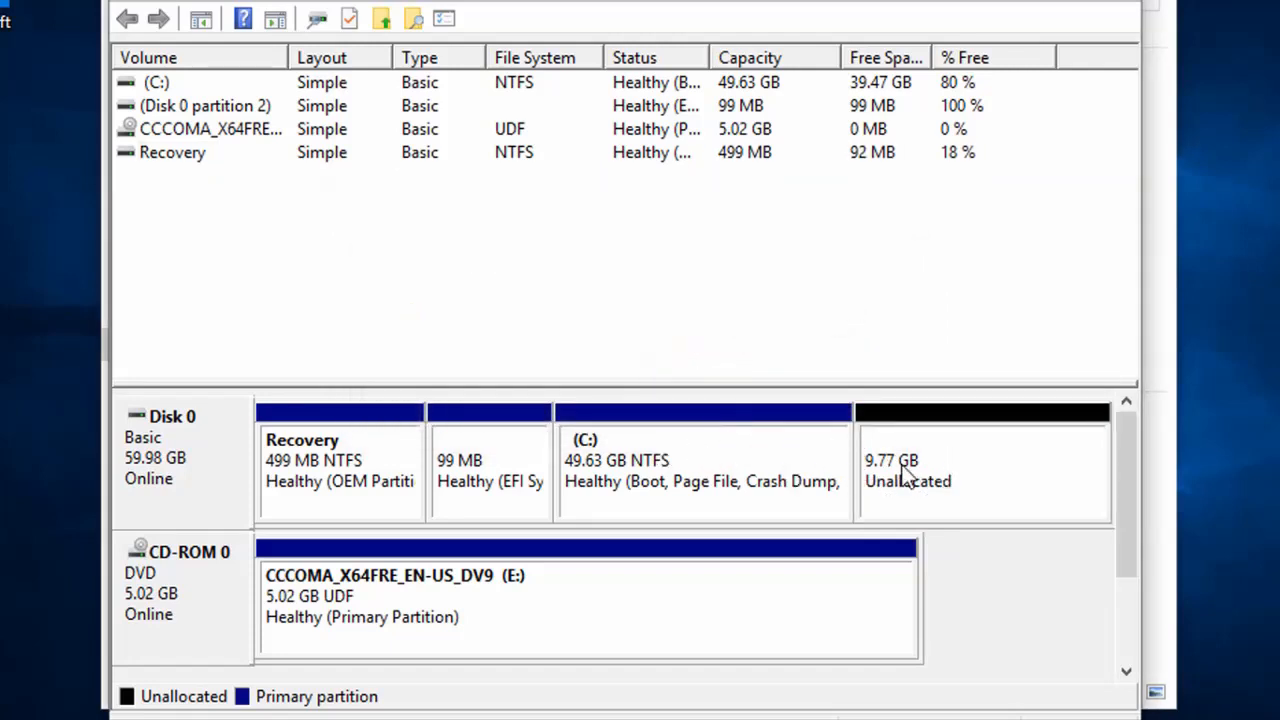
# Step: Extend the C: volume with the remaining 10000 MB of unallocated space on Disk 0
pyautogui.rightClick(752, 490)
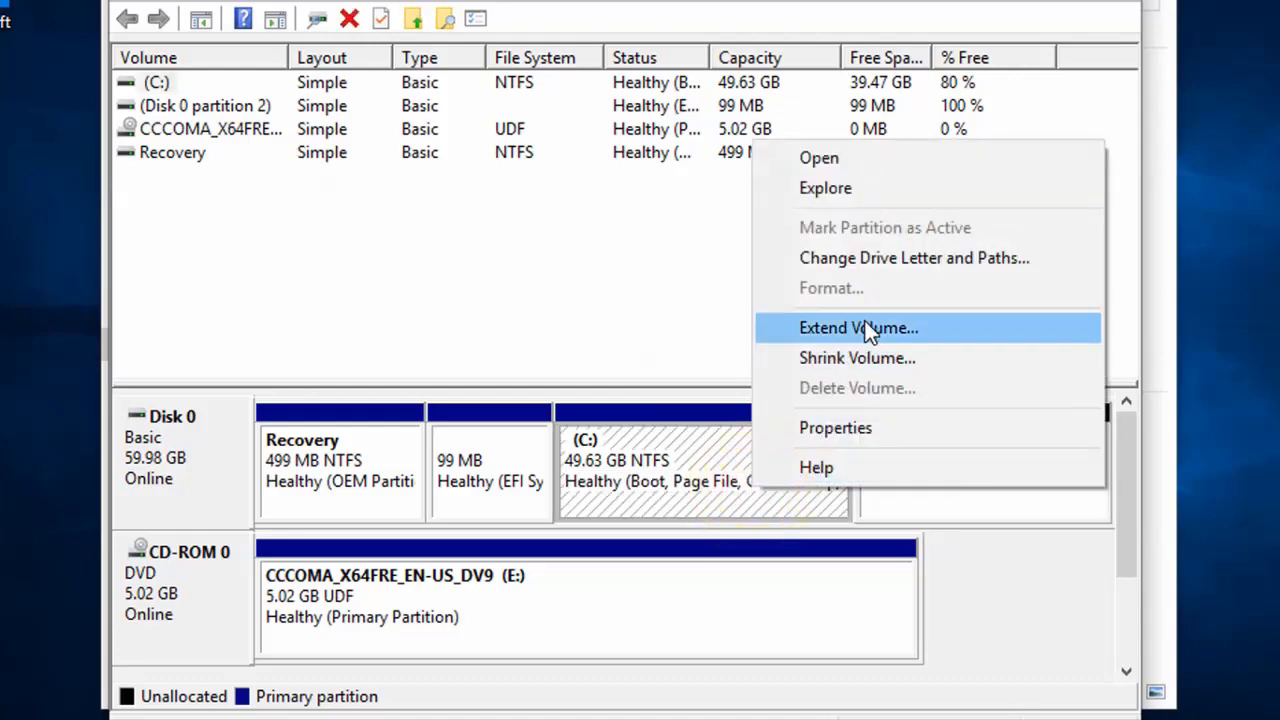
pyautogui.click(867, 331)
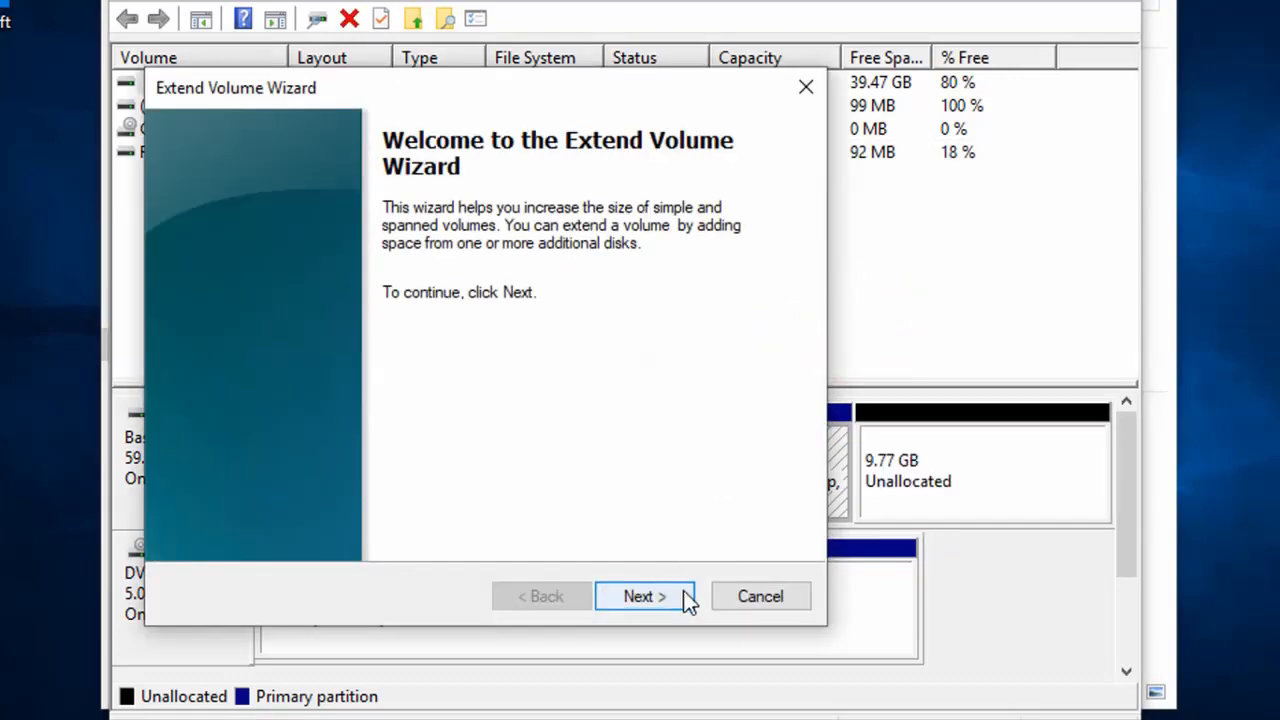
pyautogui.click(686, 596)
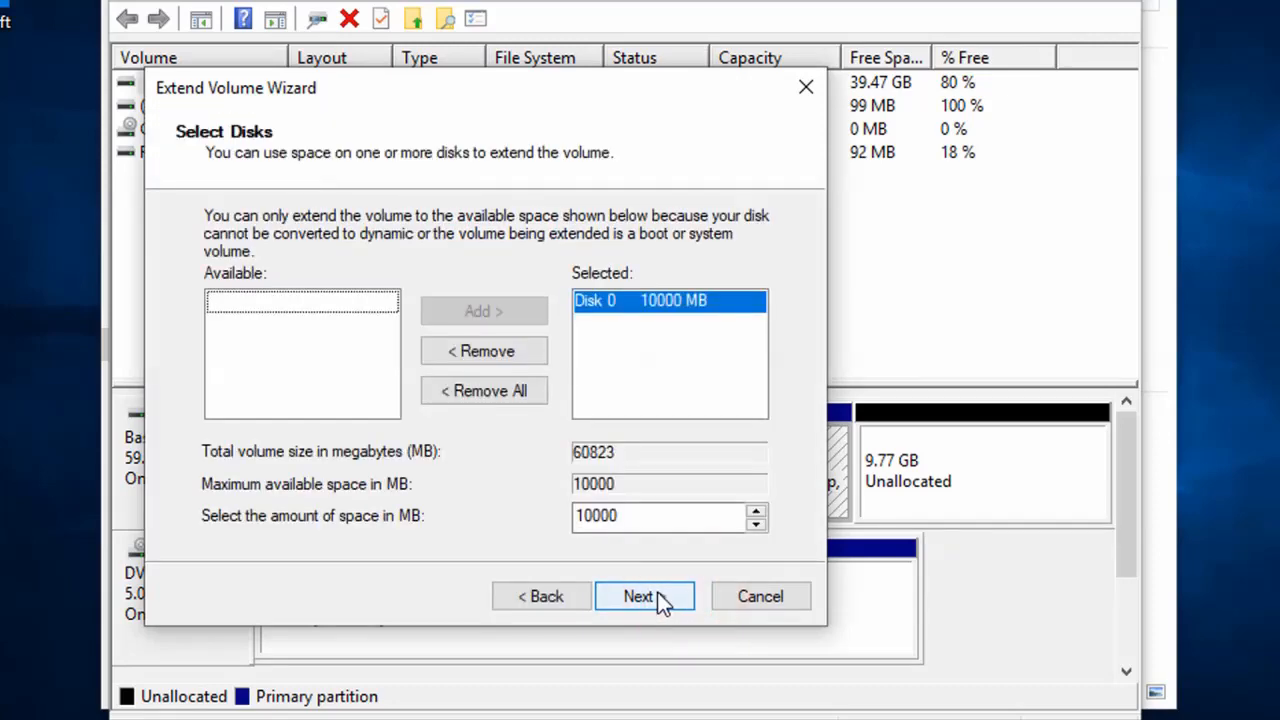
pyautogui.click(655, 596)
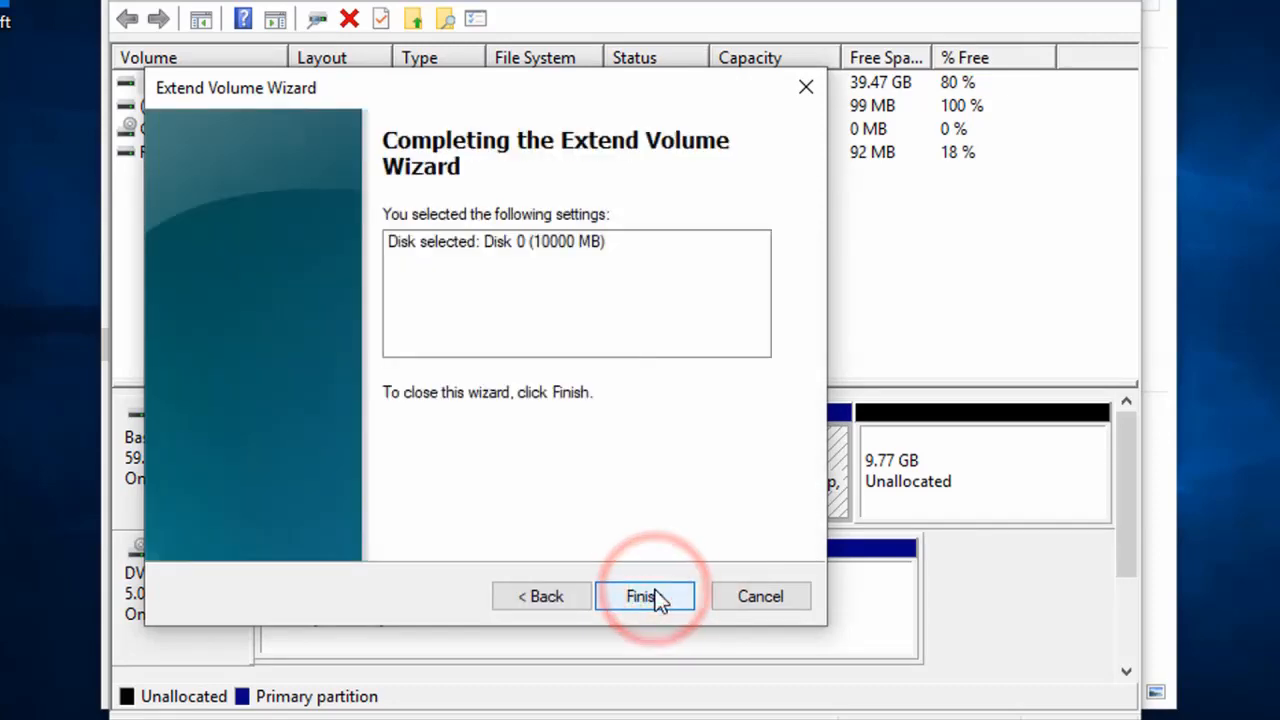
pyautogui.click(655, 596)
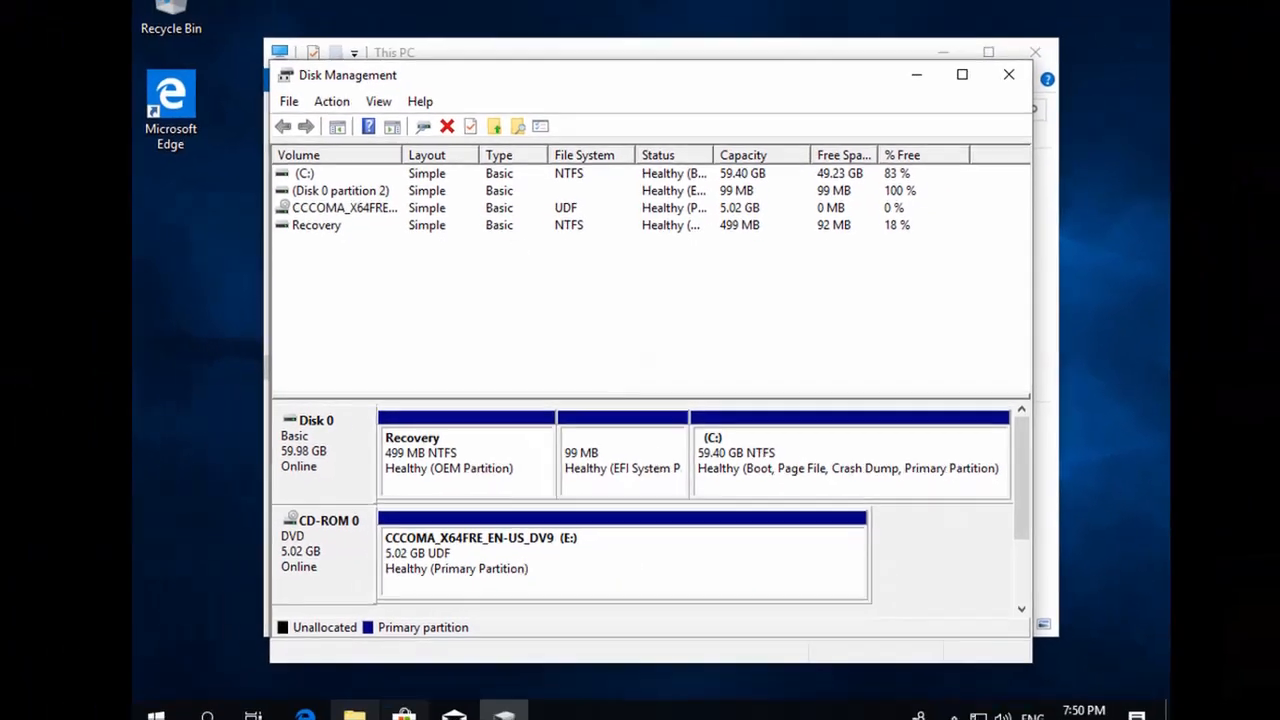
# Step: Switch to File Explorer and check the size of Local Disk (C:) in This PC
pyautogui.click(381, 700)
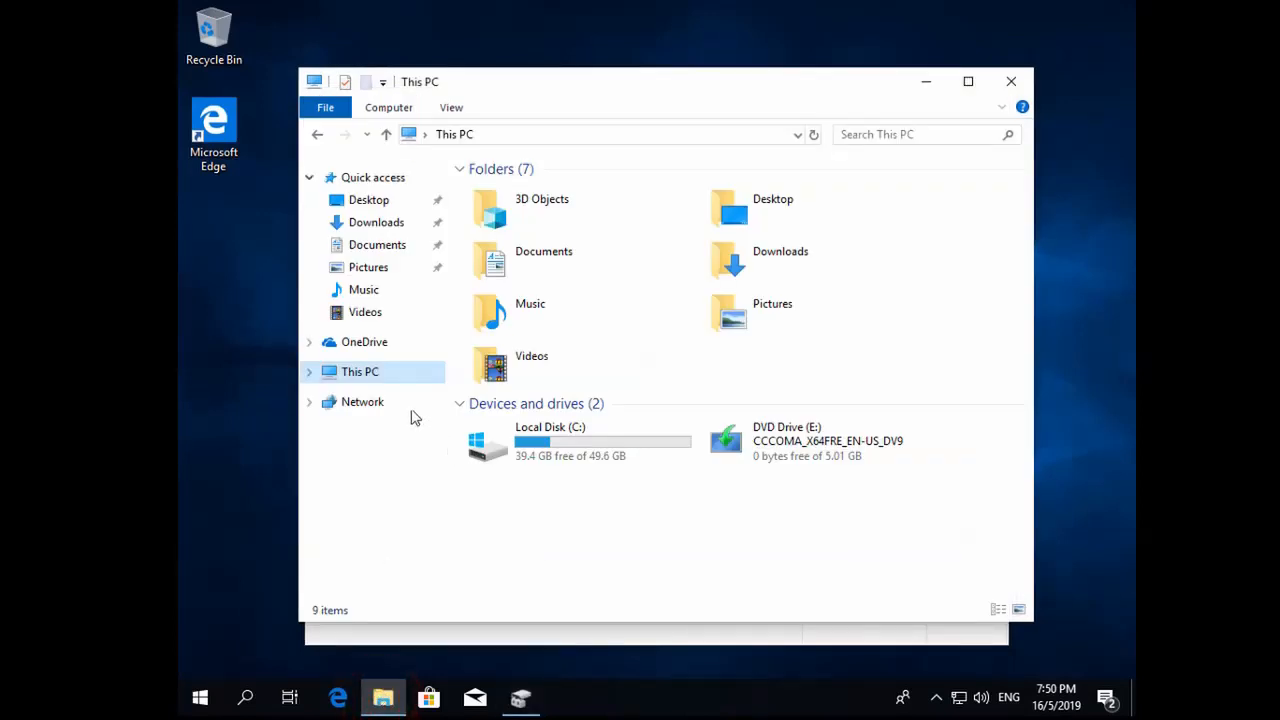
pyautogui.click(362, 371)
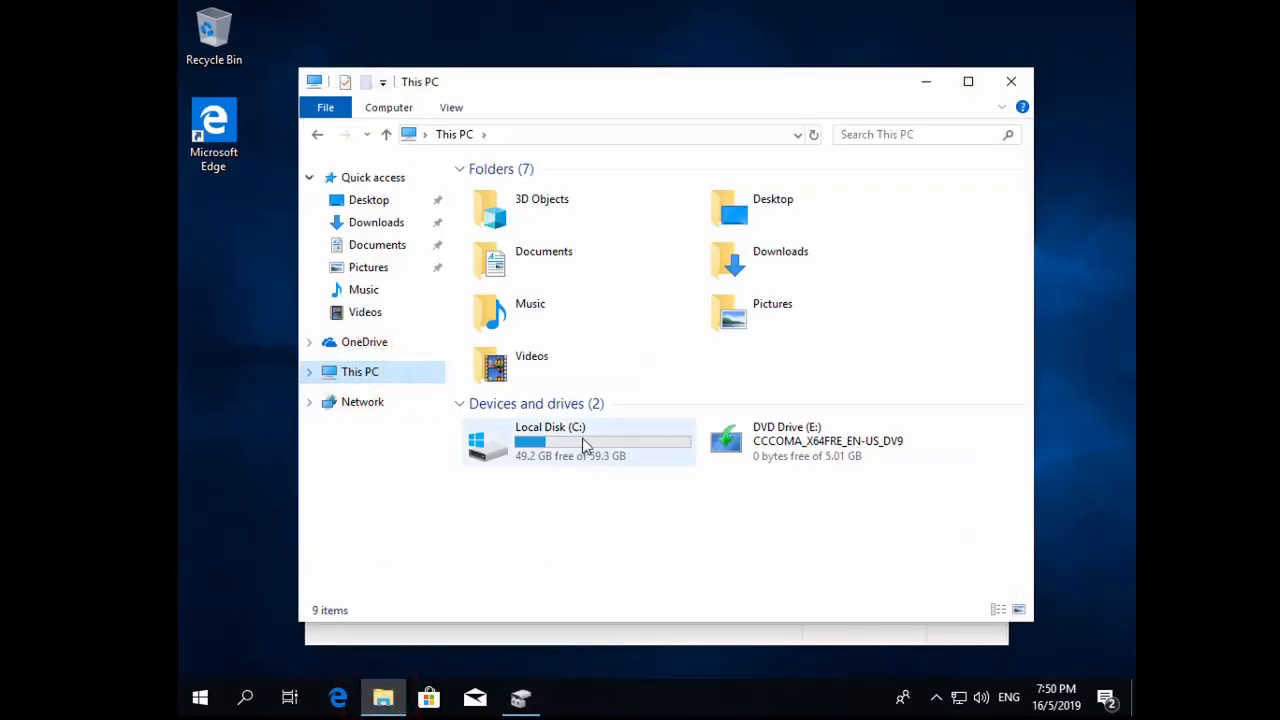
pyautogui.moveTo(586, 445)
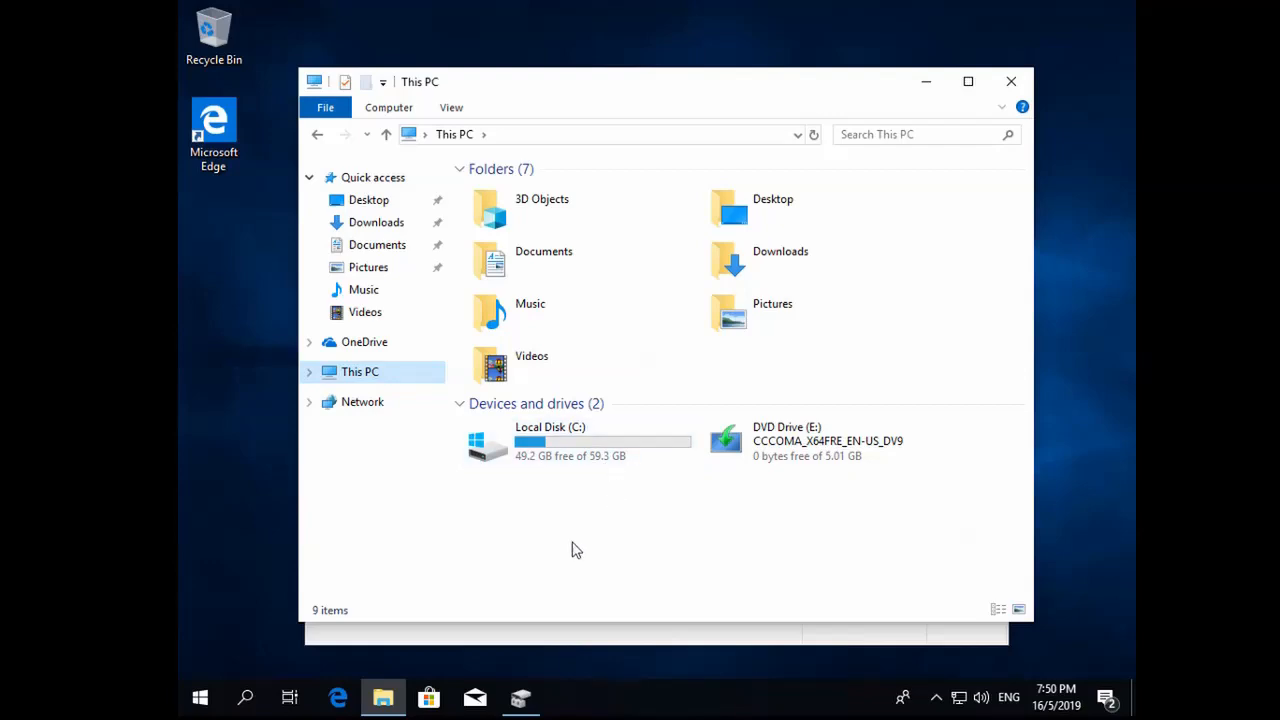
# Step: Return to Disk Management and shrink the C: volume by 30000 MB
pyautogui.click(400, 636)
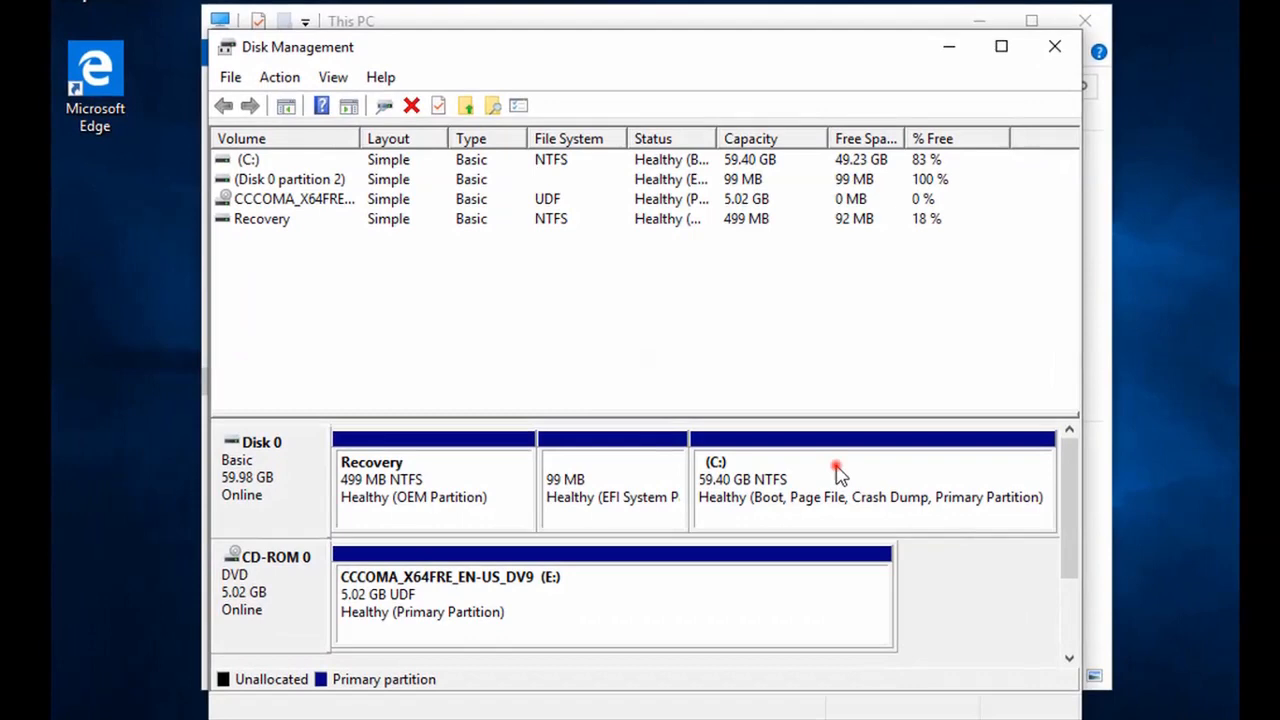
pyautogui.click(838, 474)
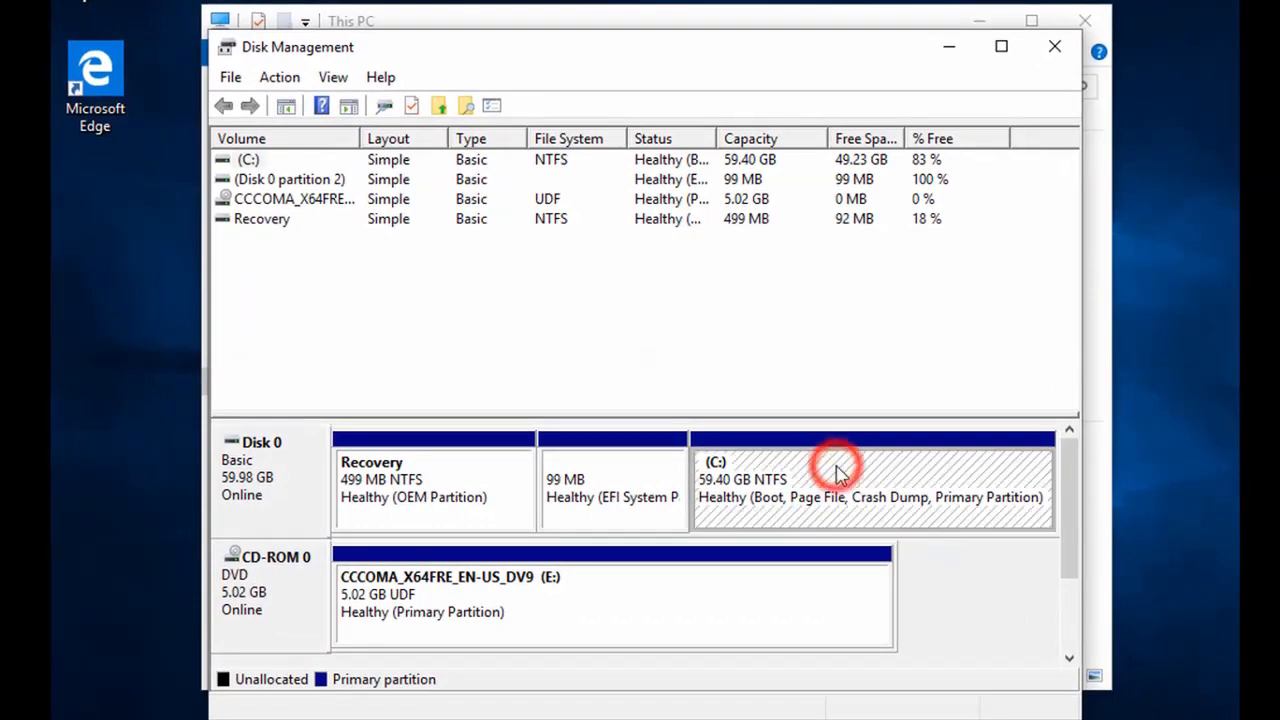
pyautogui.rightClick(862, 474)
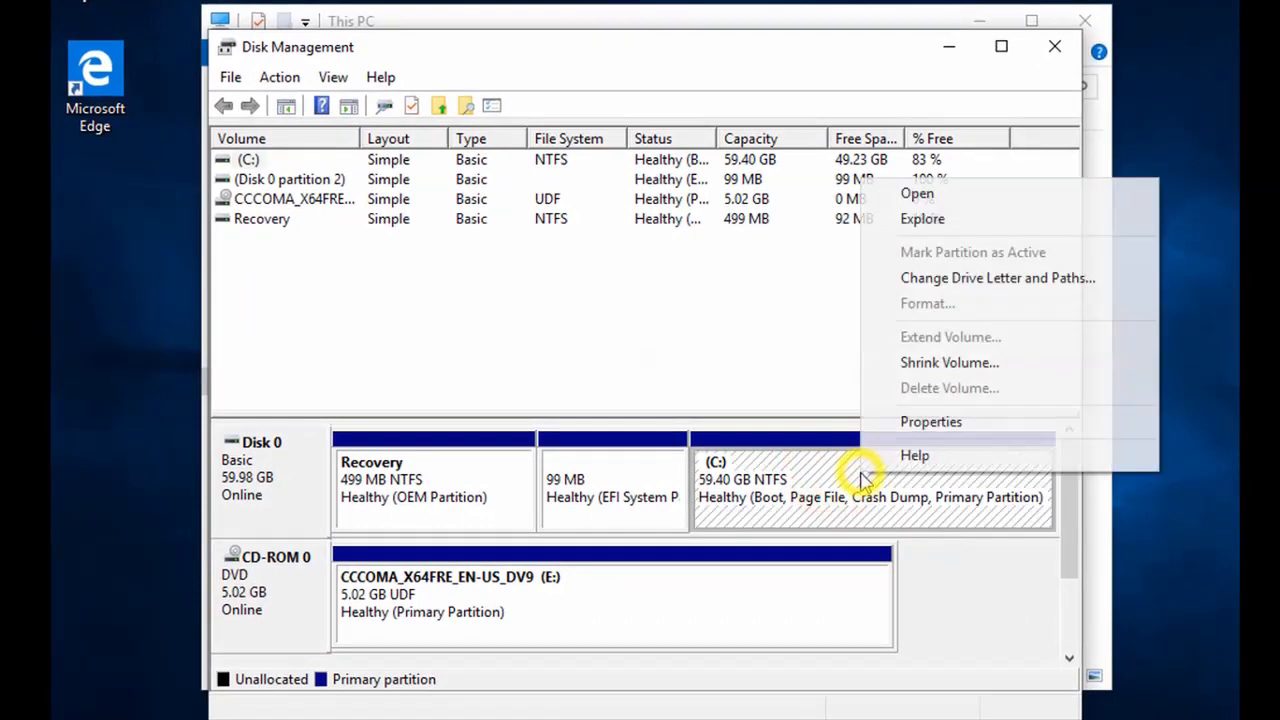
pyautogui.click(955, 368)
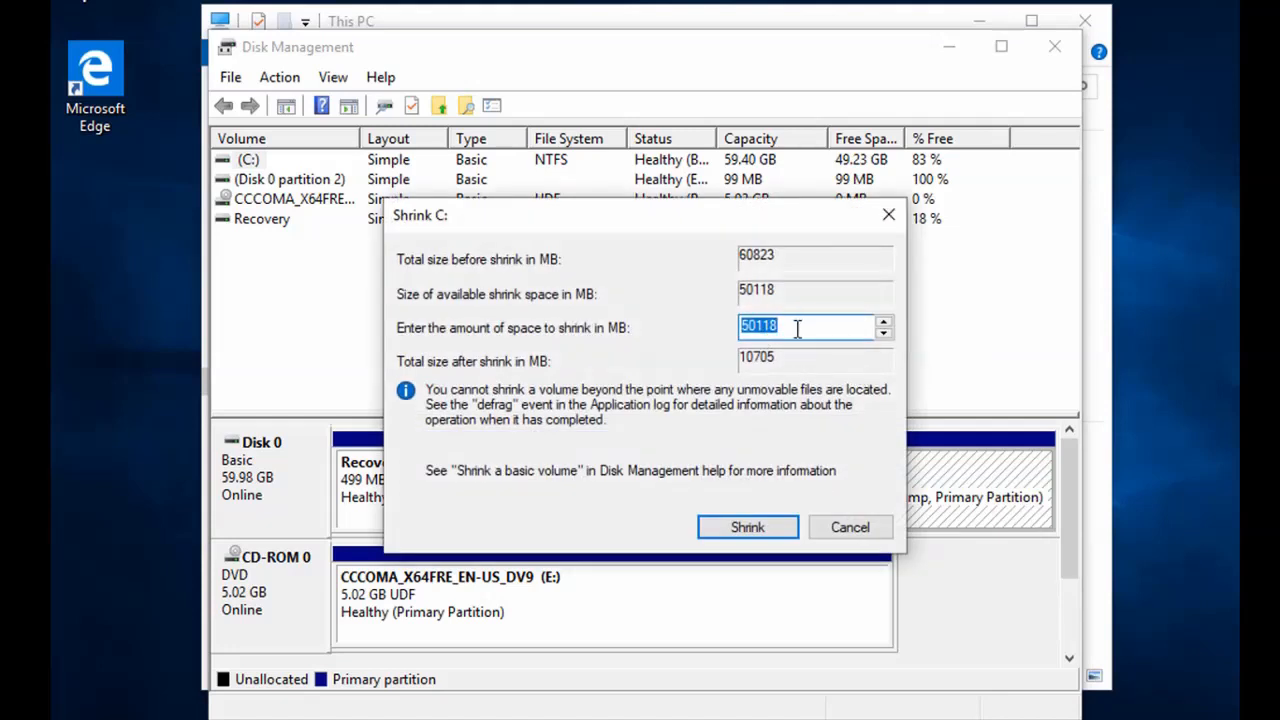
pyautogui.write('30000')
pyautogui.click(748, 527)
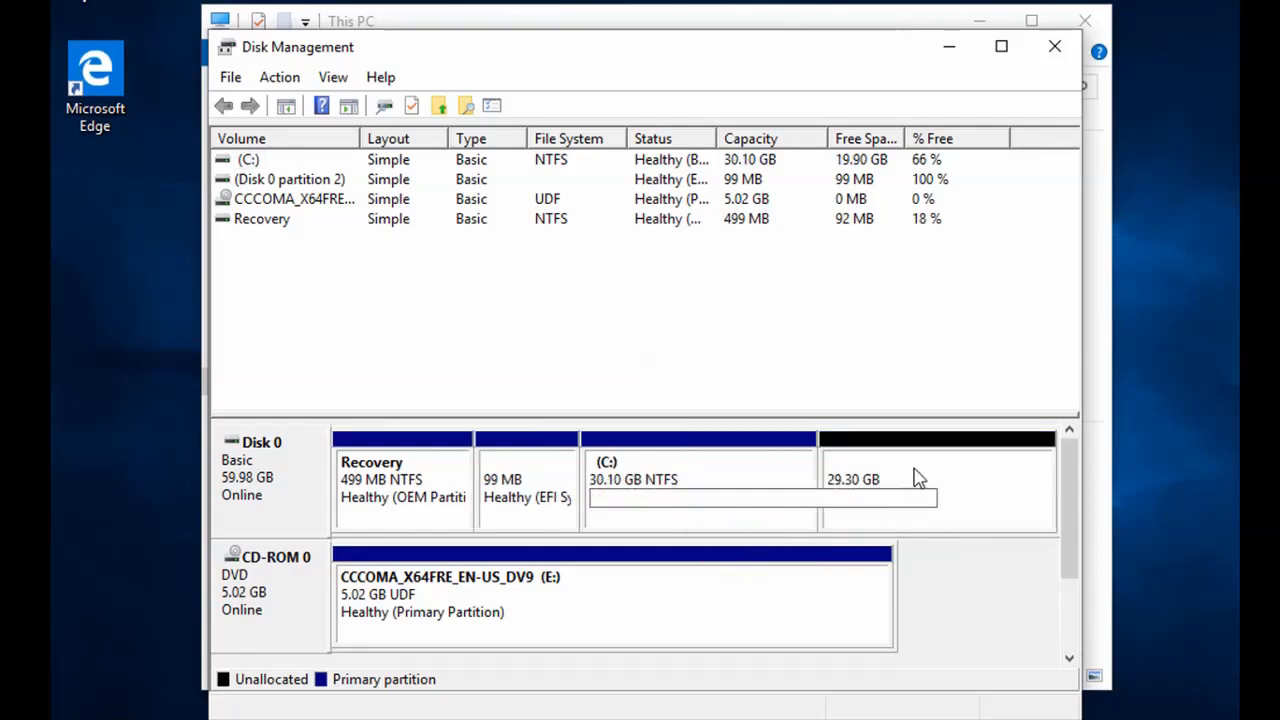
# Step: Start a new simple volume in the unallocated space on Disk 0 and set its size to 15000 MB
pyautogui.click(956, 472)
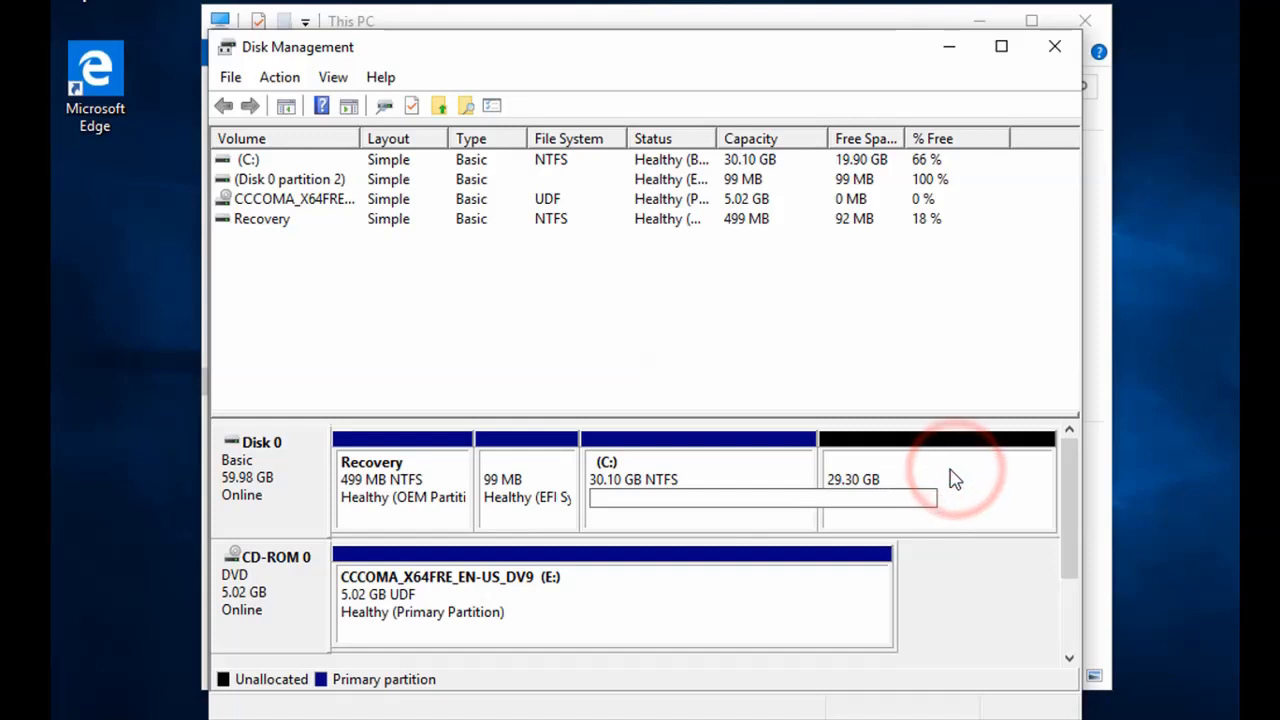
pyautogui.click(725, 494)
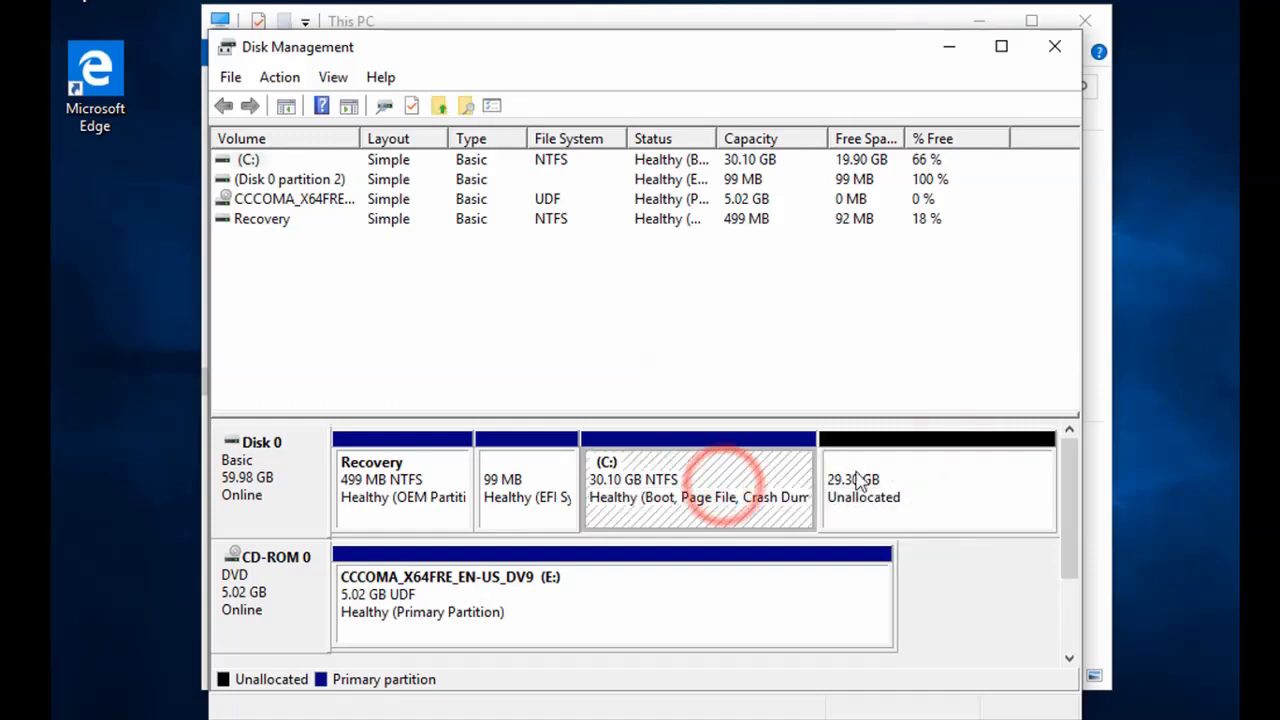
pyautogui.click(894, 476)
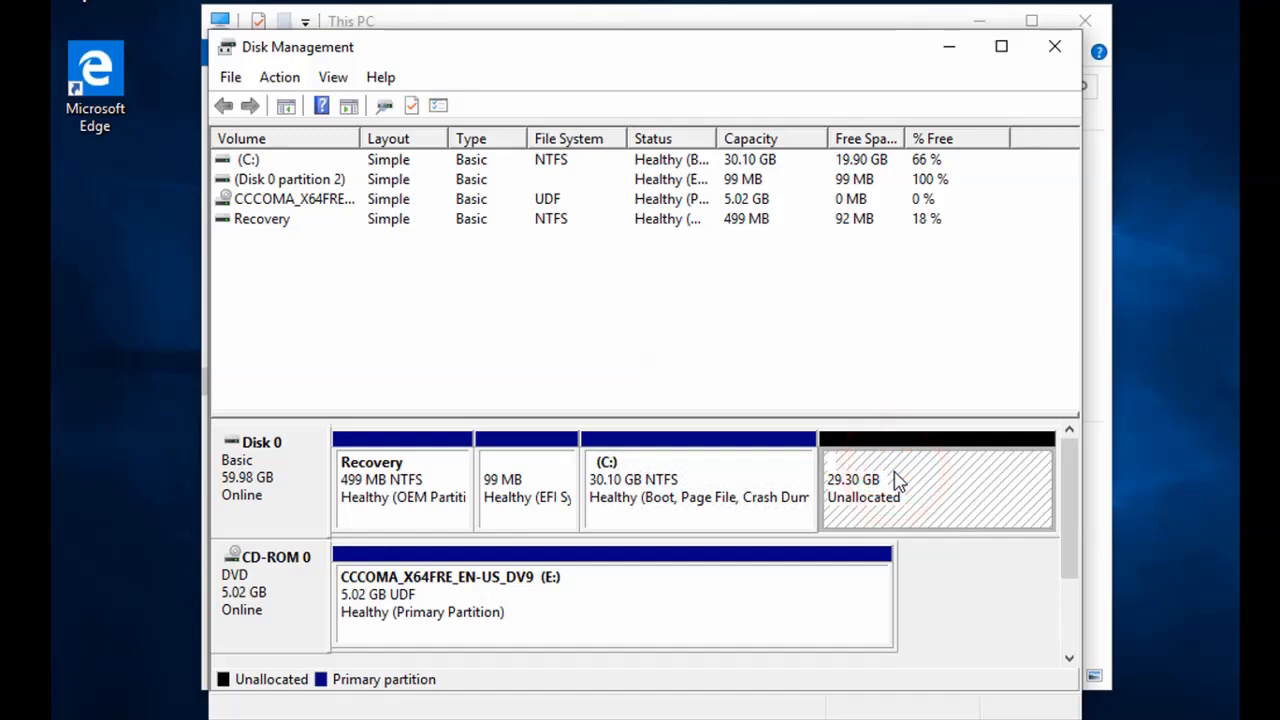
pyautogui.rightClick(897, 480)
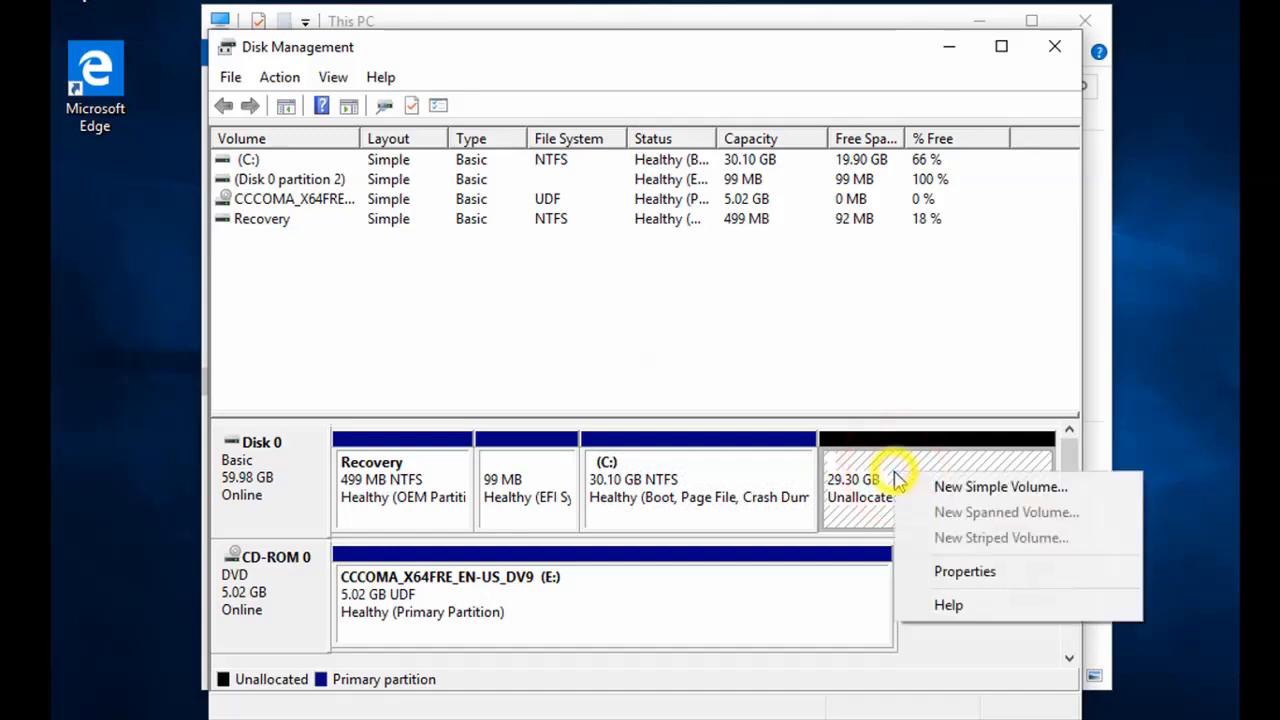
pyautogui.click(946, 488)
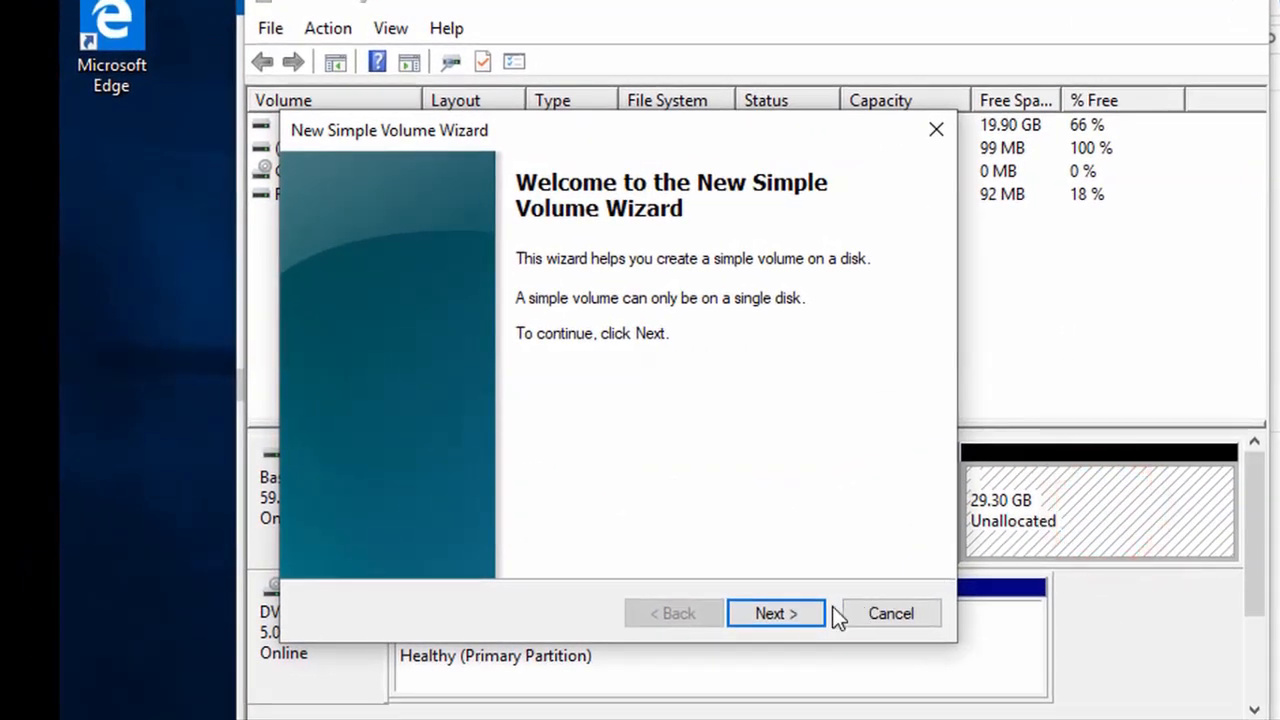
pyautogui.click(810, 612)
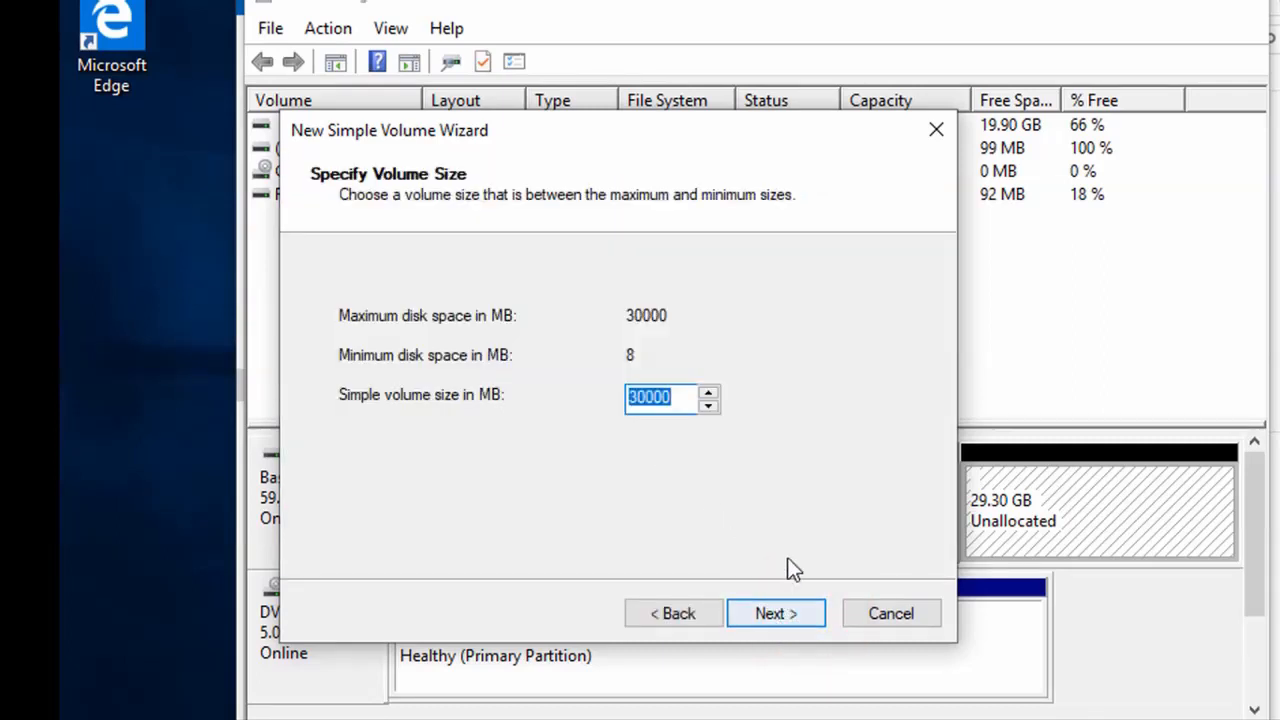
pyautogui.write('2')
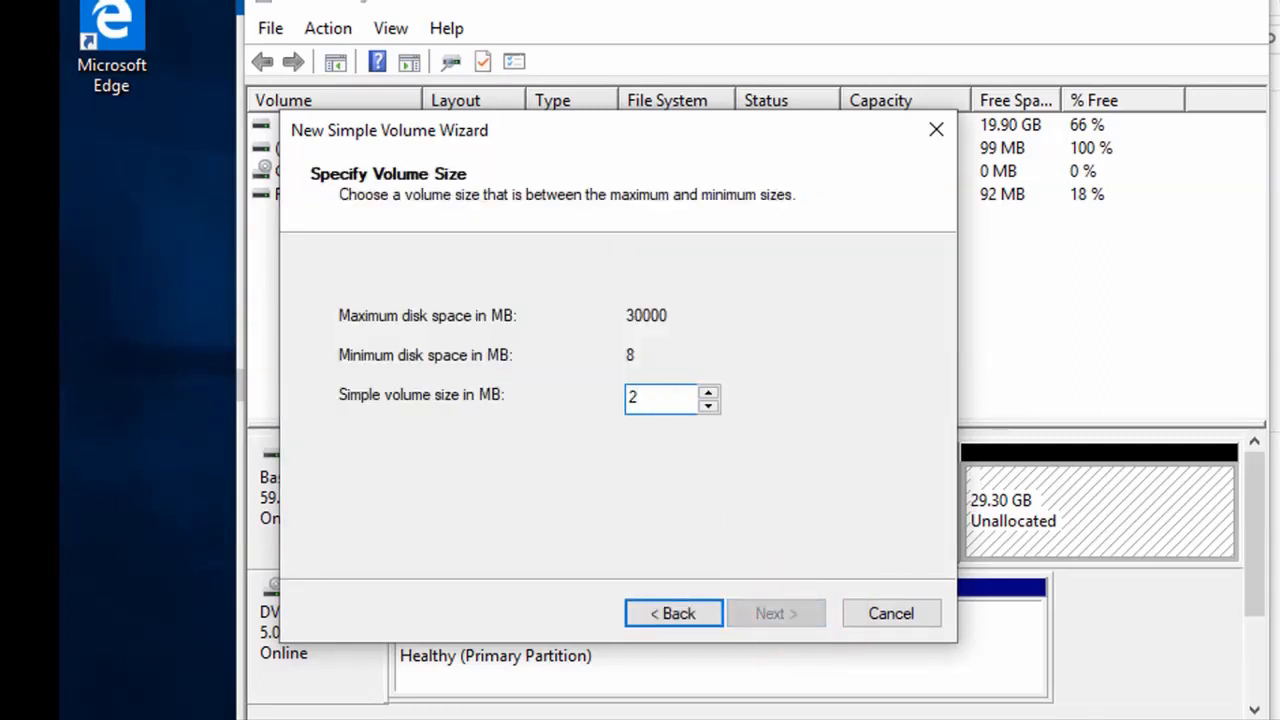
pyautogui.write('15')
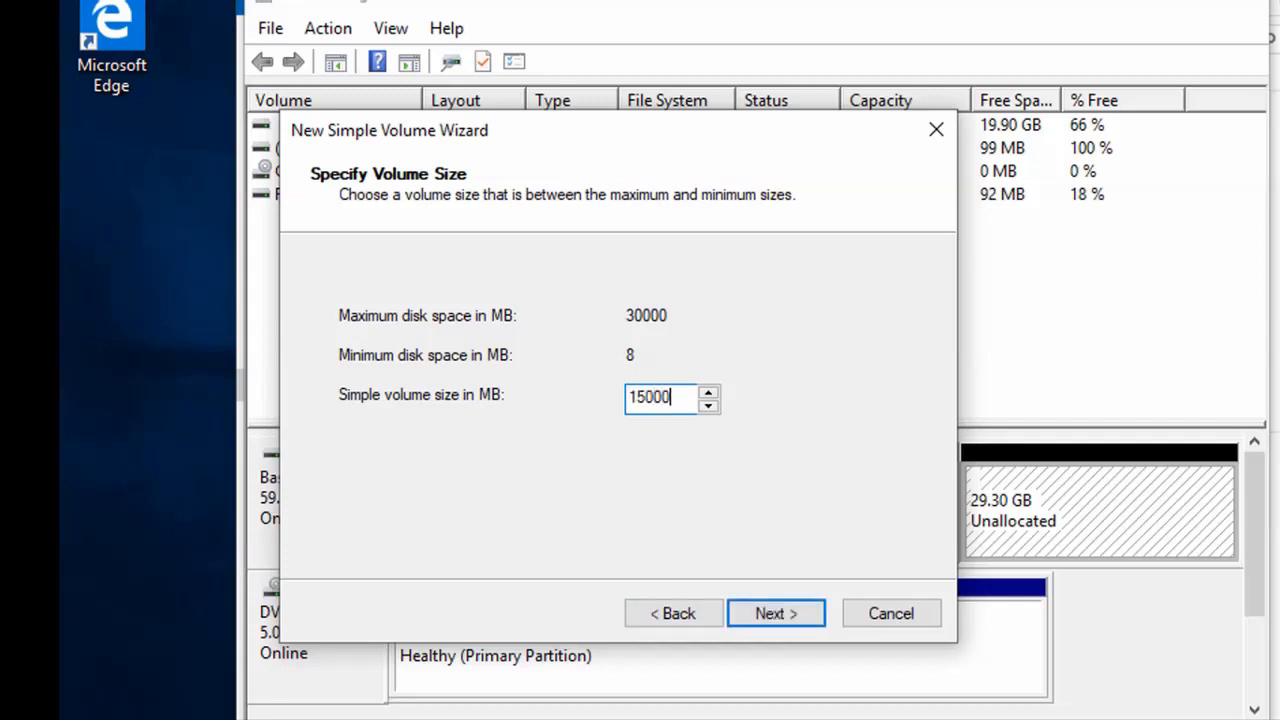
pyautogui.write('000')
pyautogui.click(802, 621)
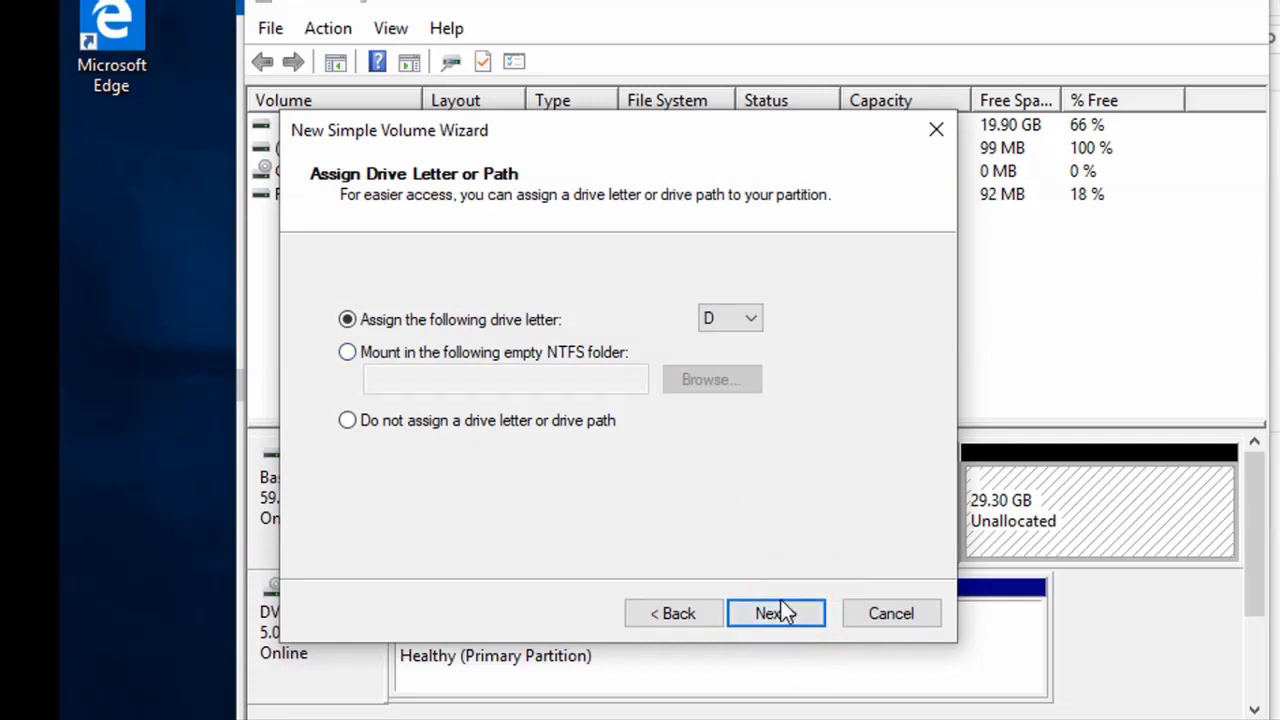
# Step: Accept drive letter D, label the volume Data1 with NTFS quick format, and finish creating it
pyautogui.click(781, 603)
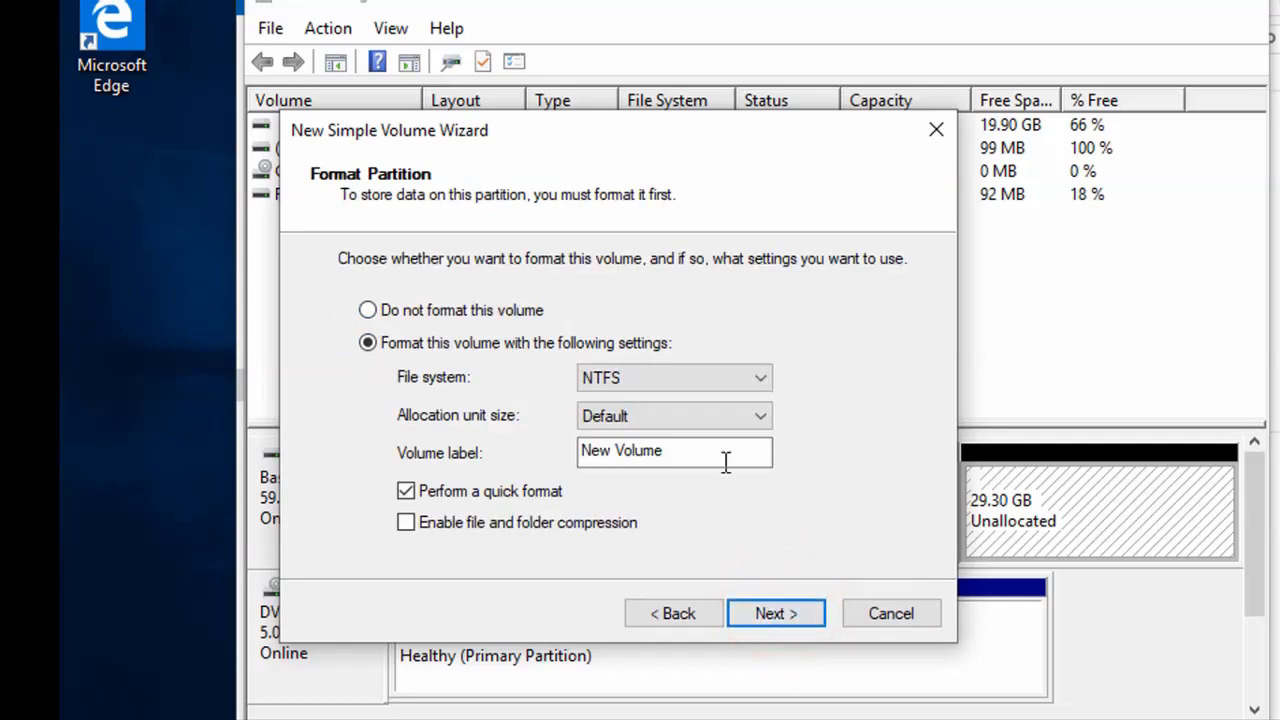
pyautogui.moveTo(697, 451); pyautogui.dragTo(534, 455)
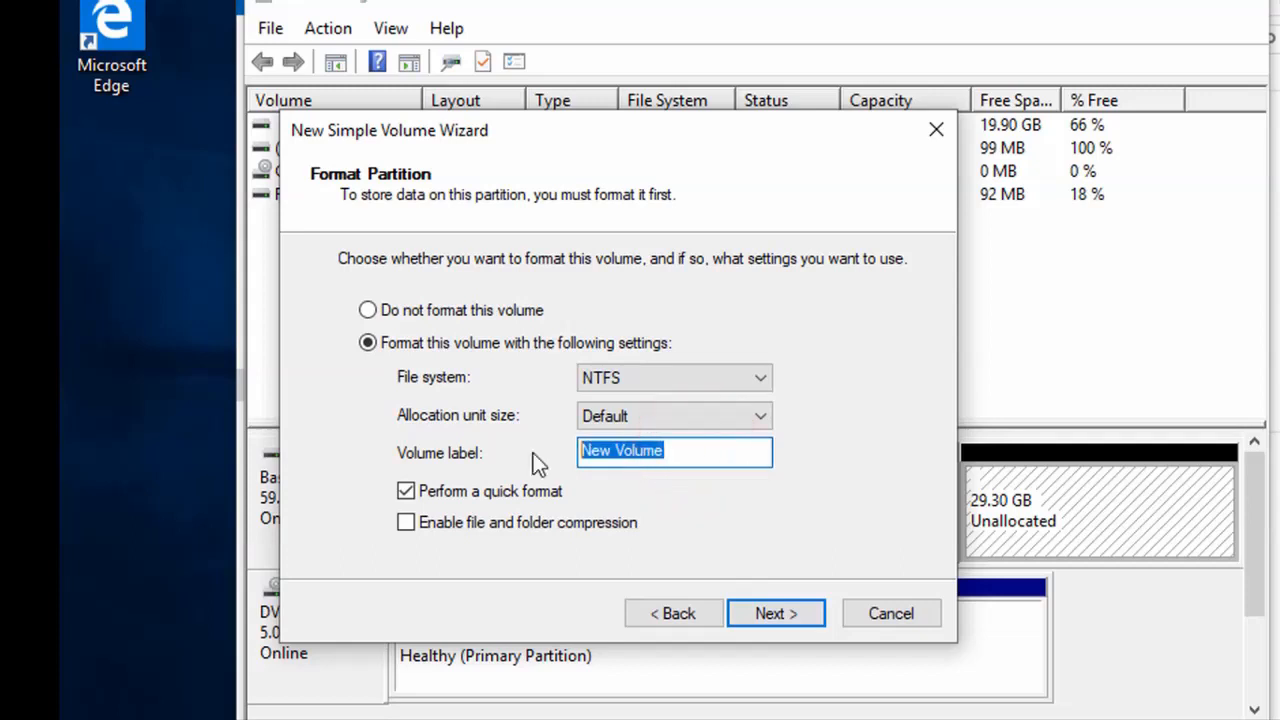
pyautogui.write('Data1')
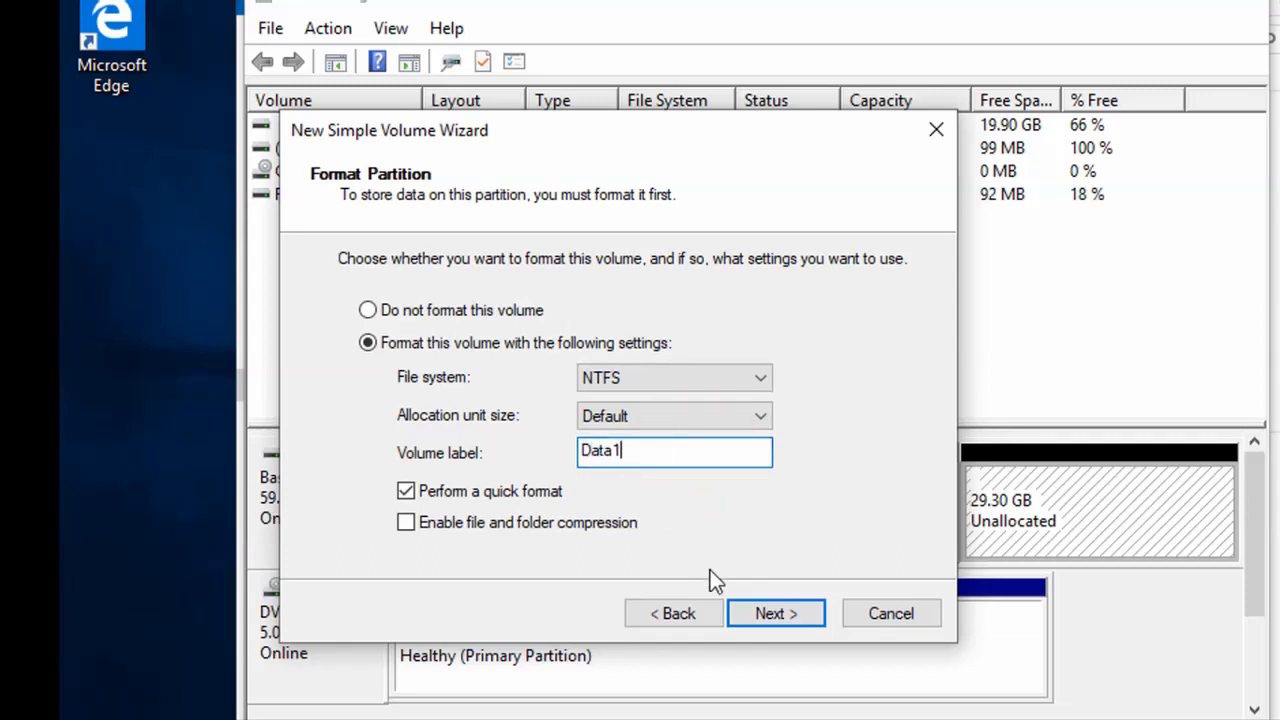
pyautogui.click(760, 610)
pyautogui.click(762, 607)
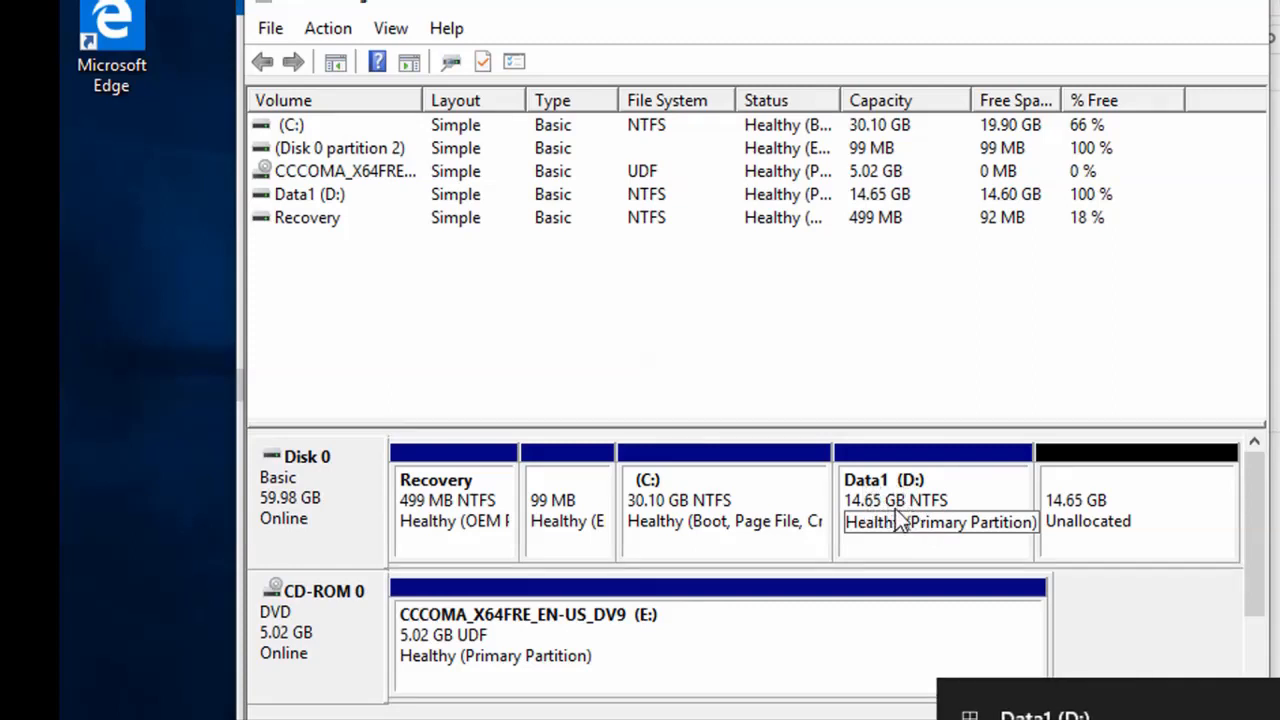
# Step: Start a new simple volume using all the remaining 15000 MB of unallocated space, without assigning a drive letter or path
pyautogui.rightClick(1118, 517)
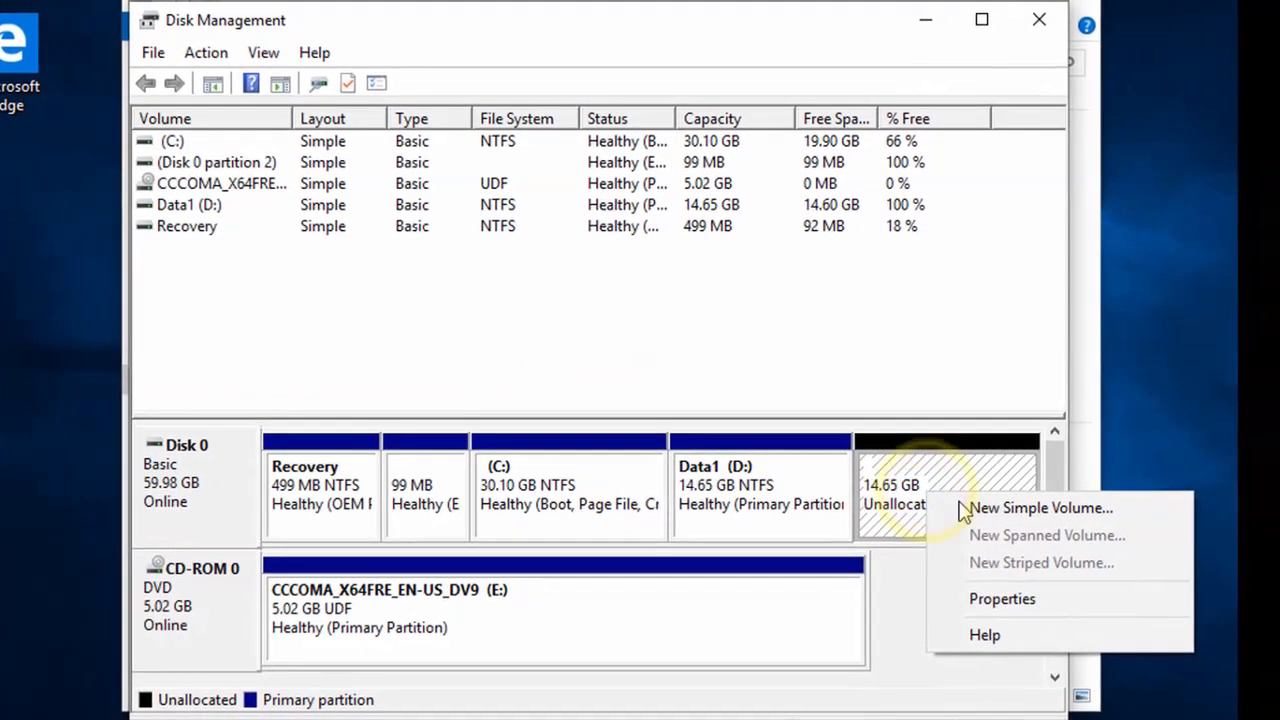
pyautogui.click(1015, 511)
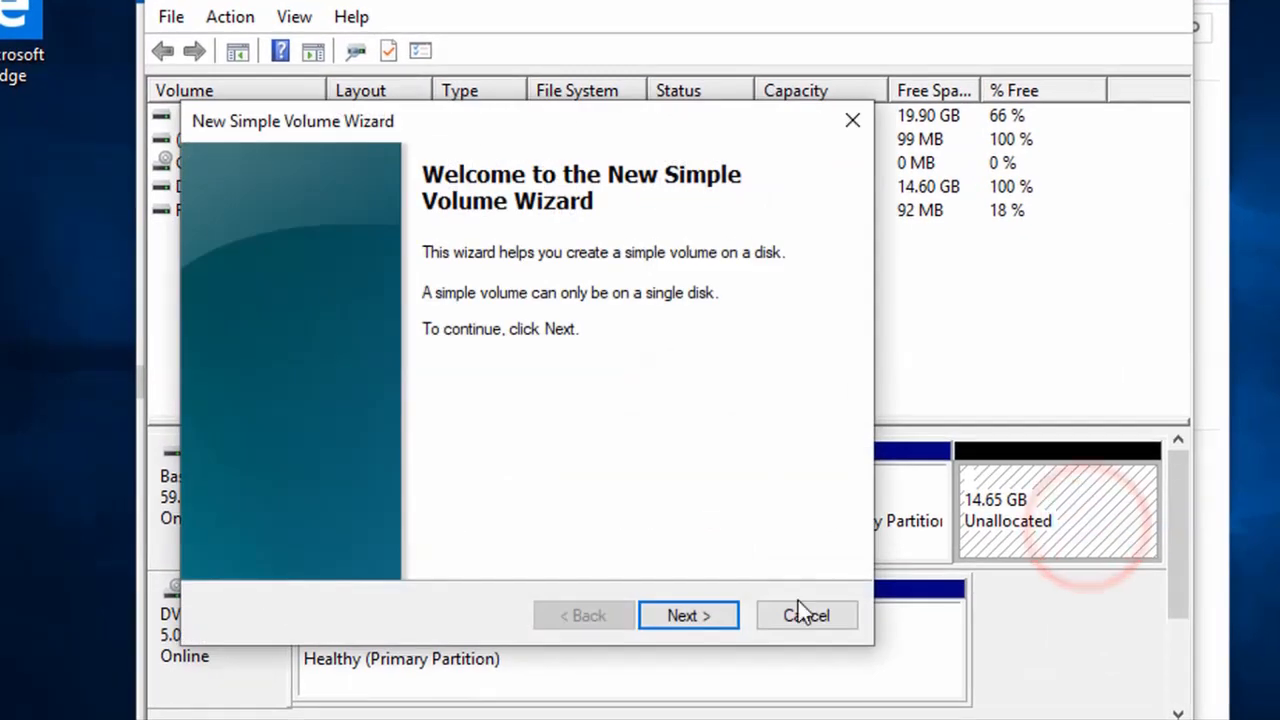
pyautogui.click(720, 618)
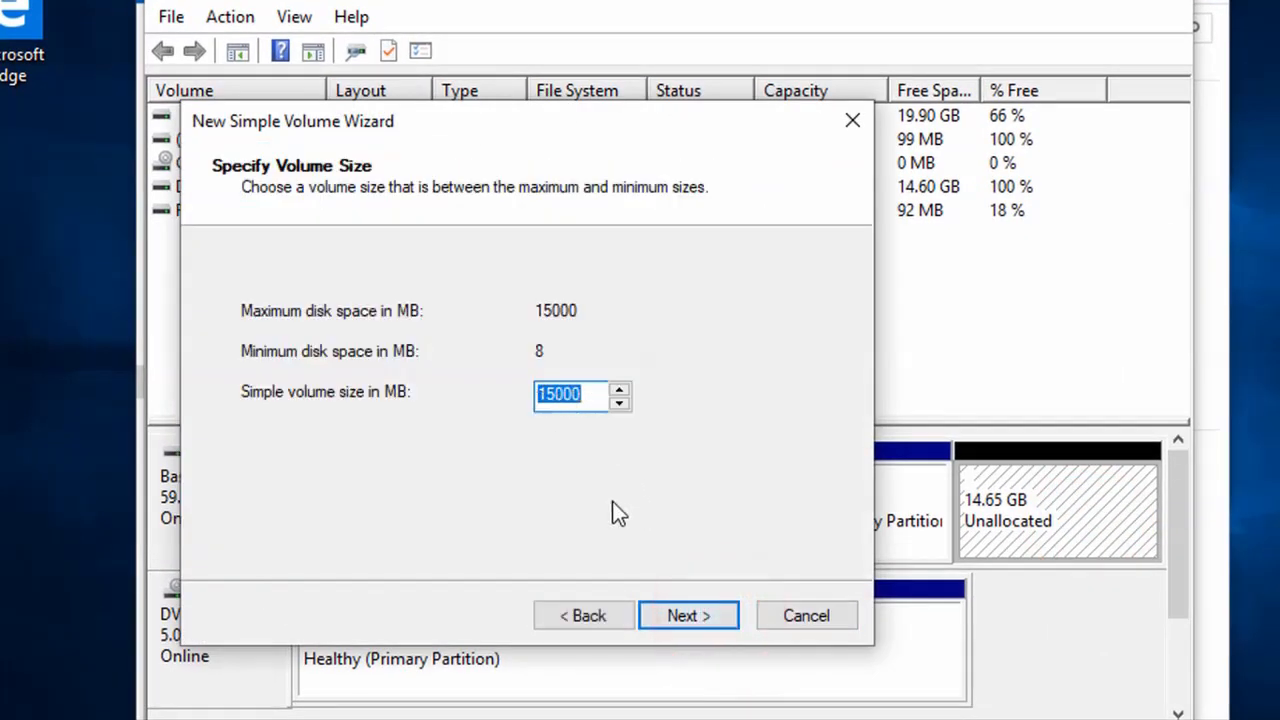
pyautogui.click(713, 616)
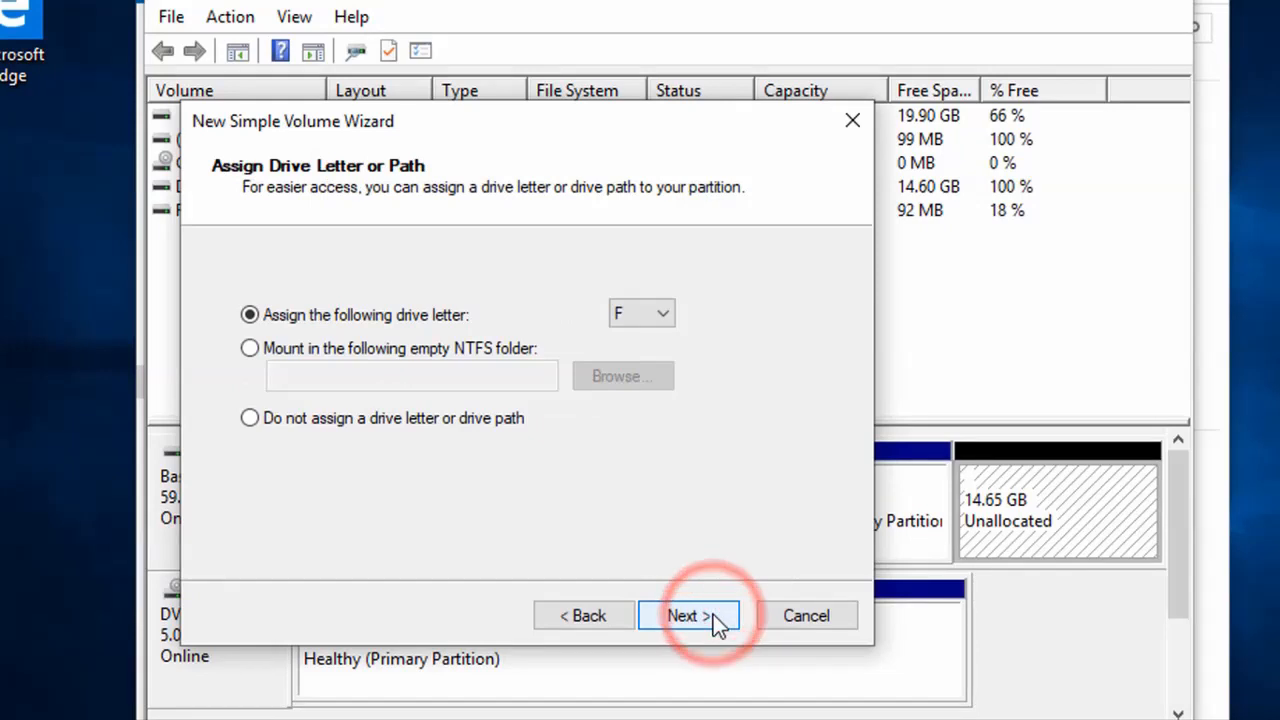
pyautogui.click(250, 419)
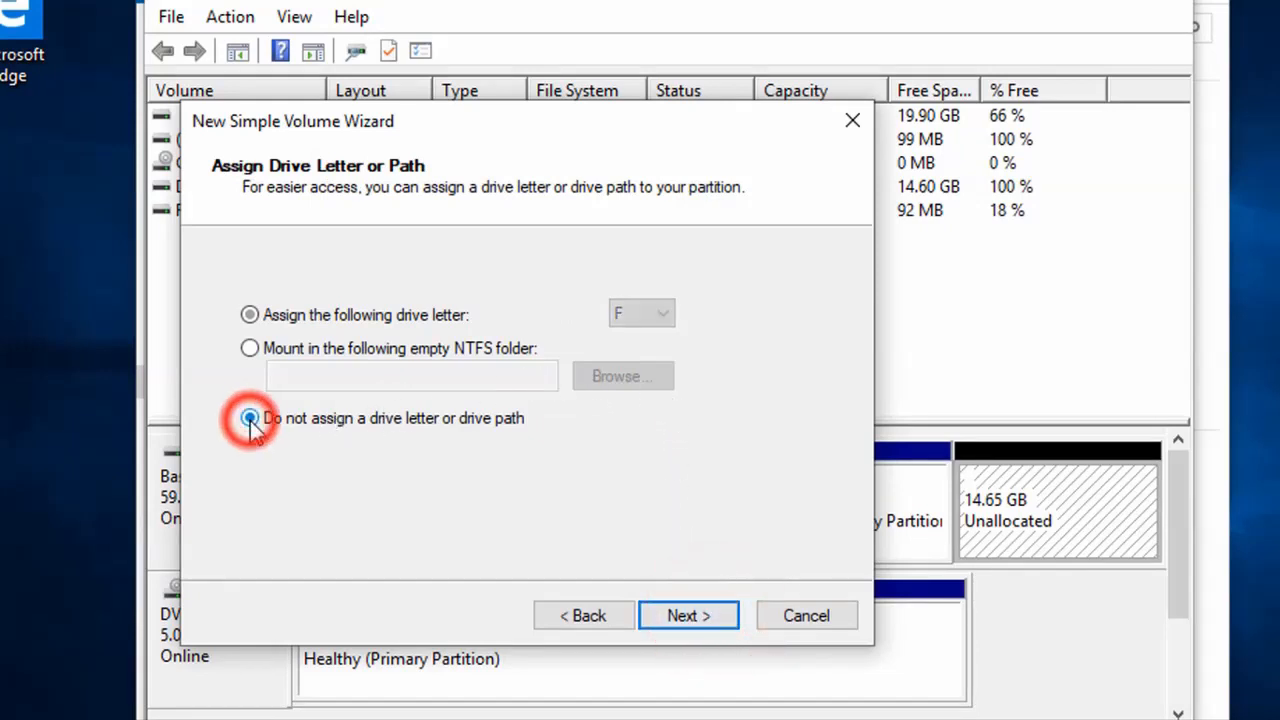
pyautogui.click(692, 612)
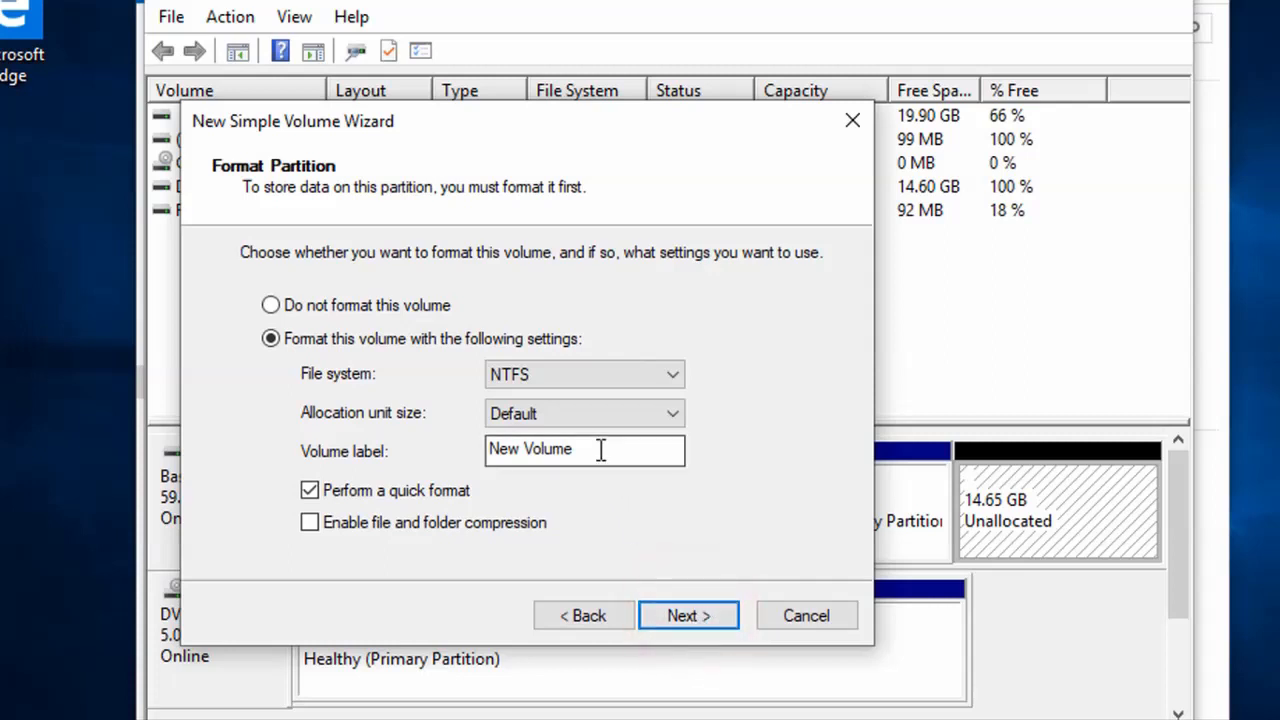
# Step: Label the volume Data2, keeping NTFS and quick format, and finish creating it
pyautogui.moveTo(598, 448); pyautogui.dragTo(443, 446)
pyautogui.write('Data2')
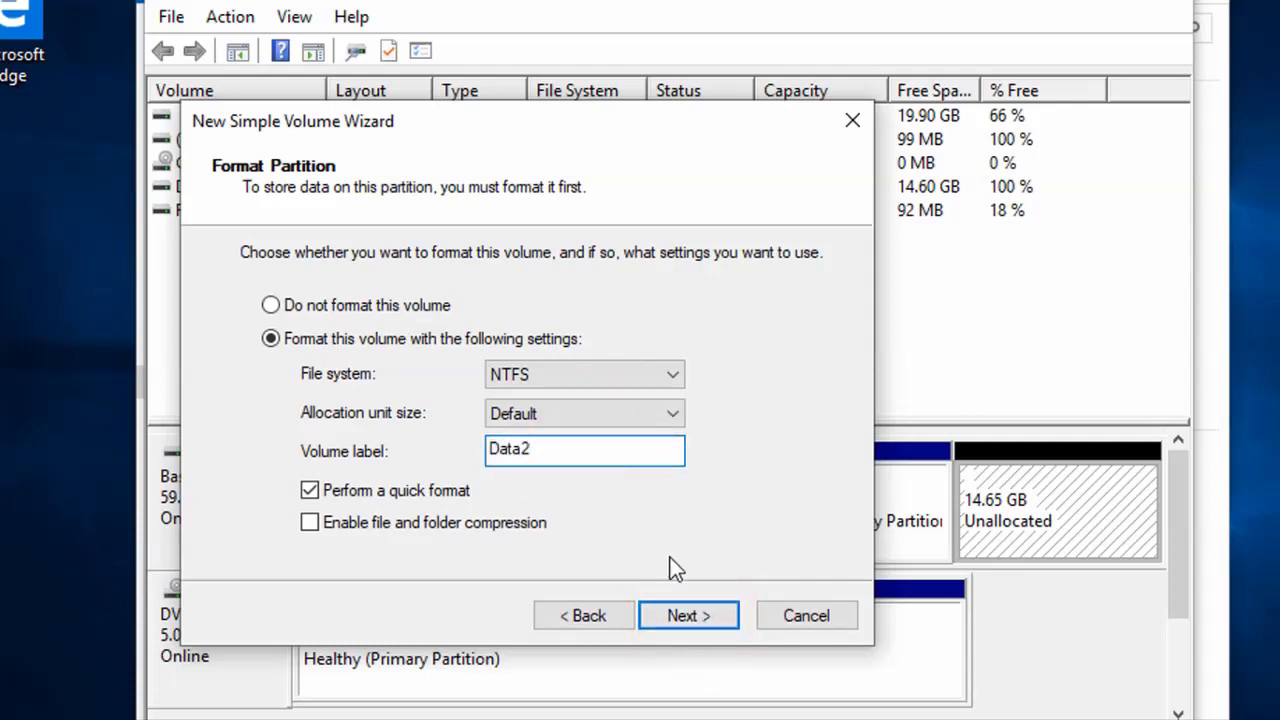
pyautogui.click(709, 619)
pyautogui.click(714, 614)
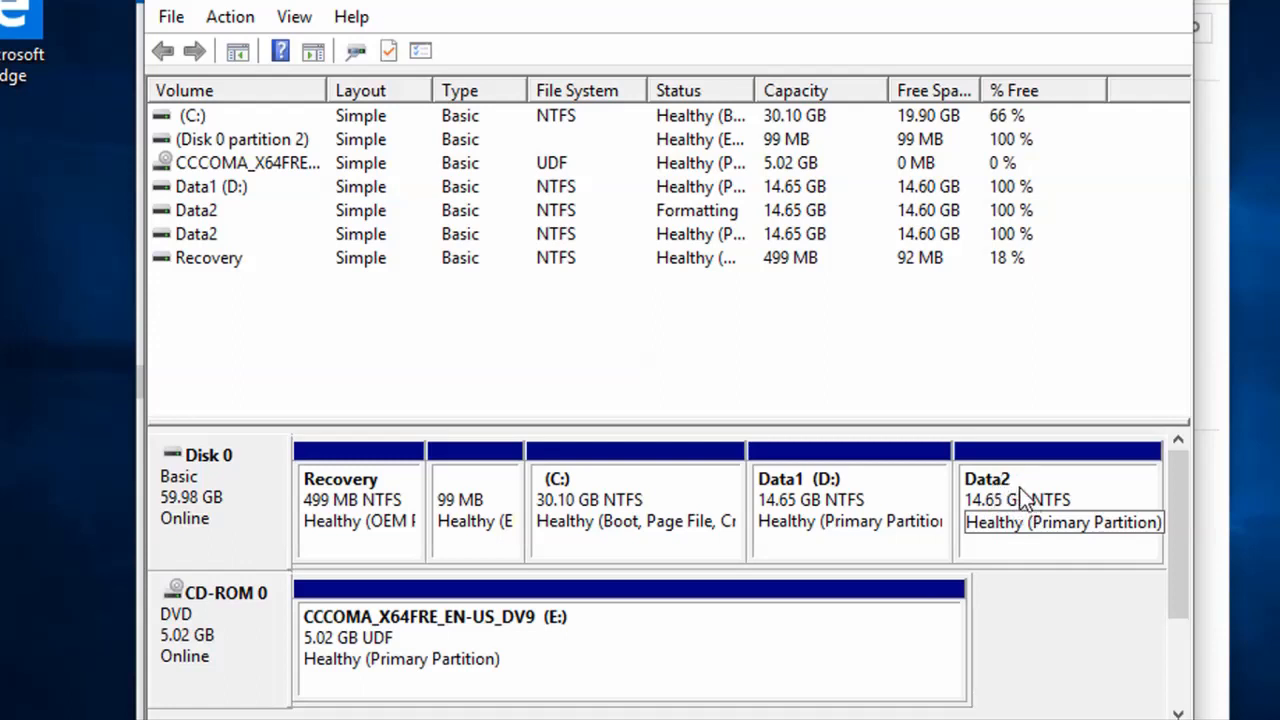
# Step: Change the CD-ROM 0 volume's drive letter to F and accept the drive letter warning
pyautogui.click(537, 643)
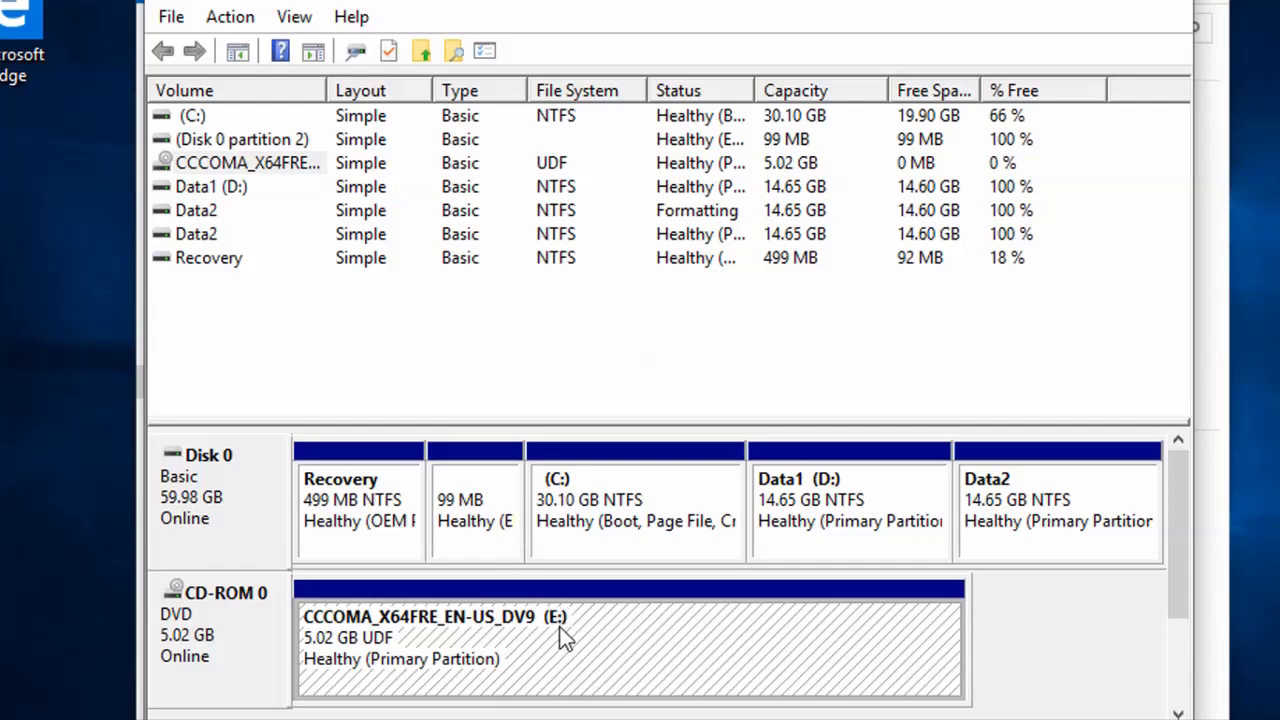
pyautogui.rightClick(565, 640)
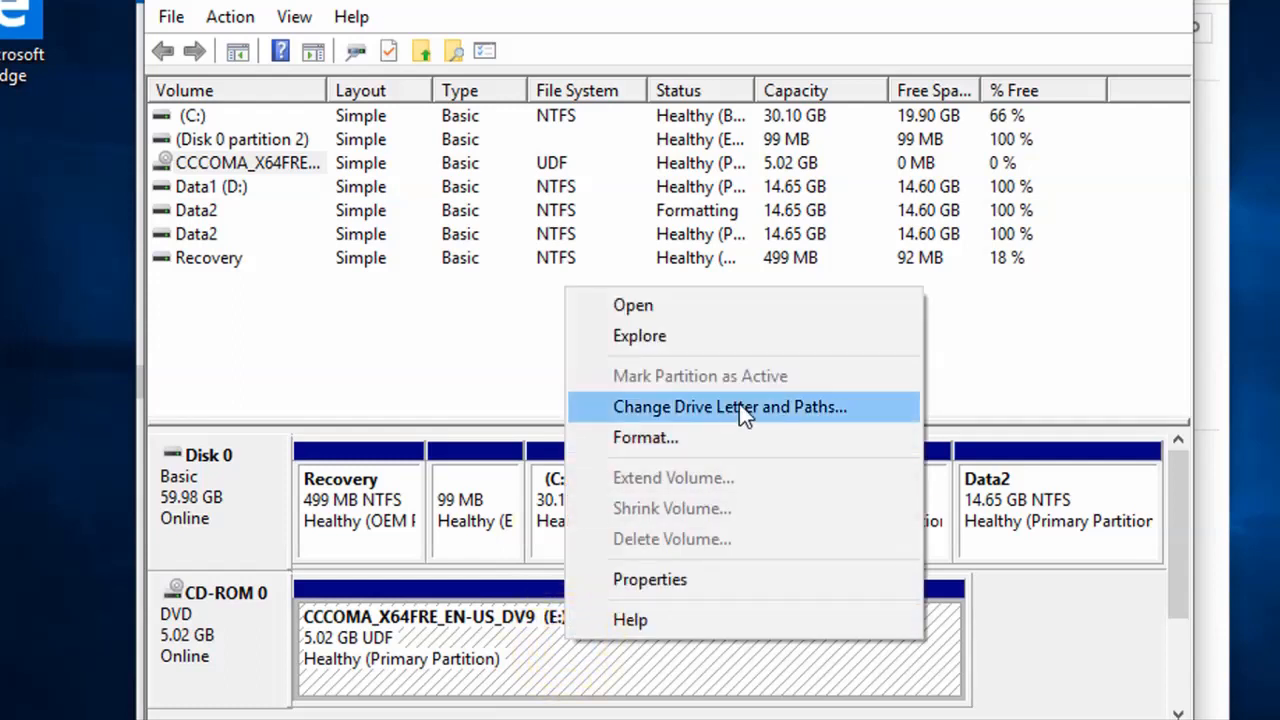
pyautogui.click(739, 405)
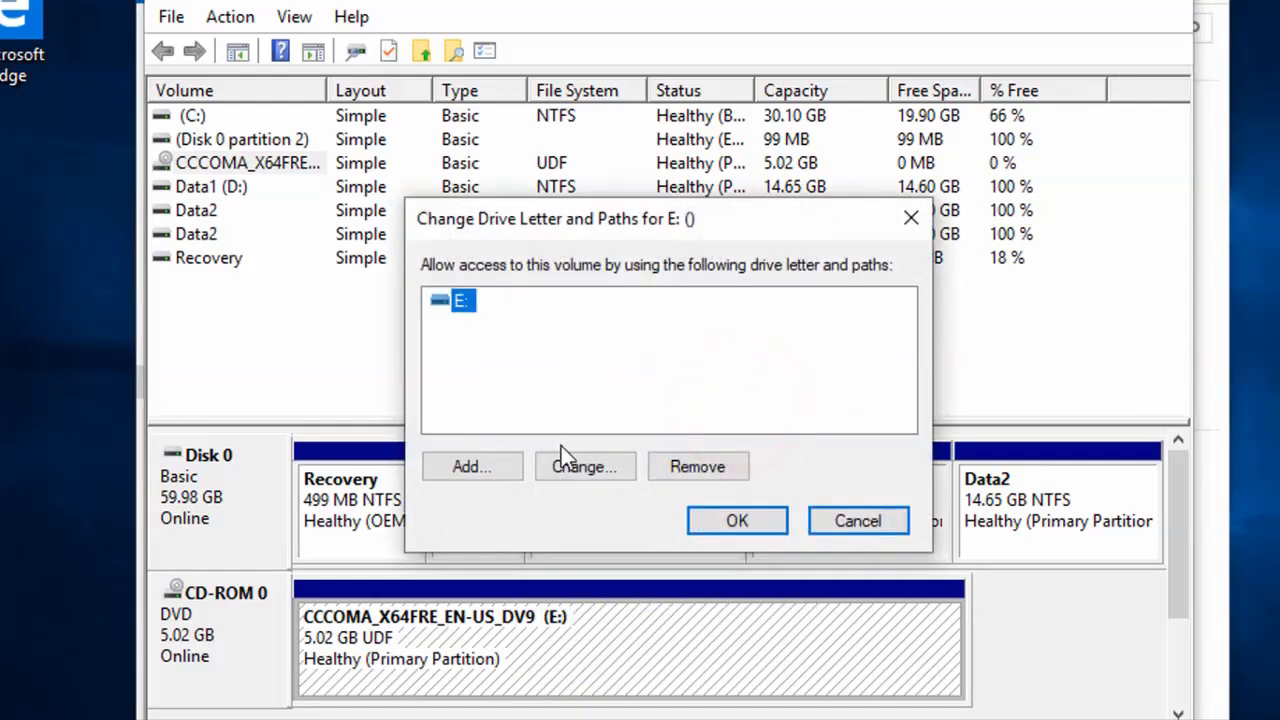
pyautogui.click(585, 467)
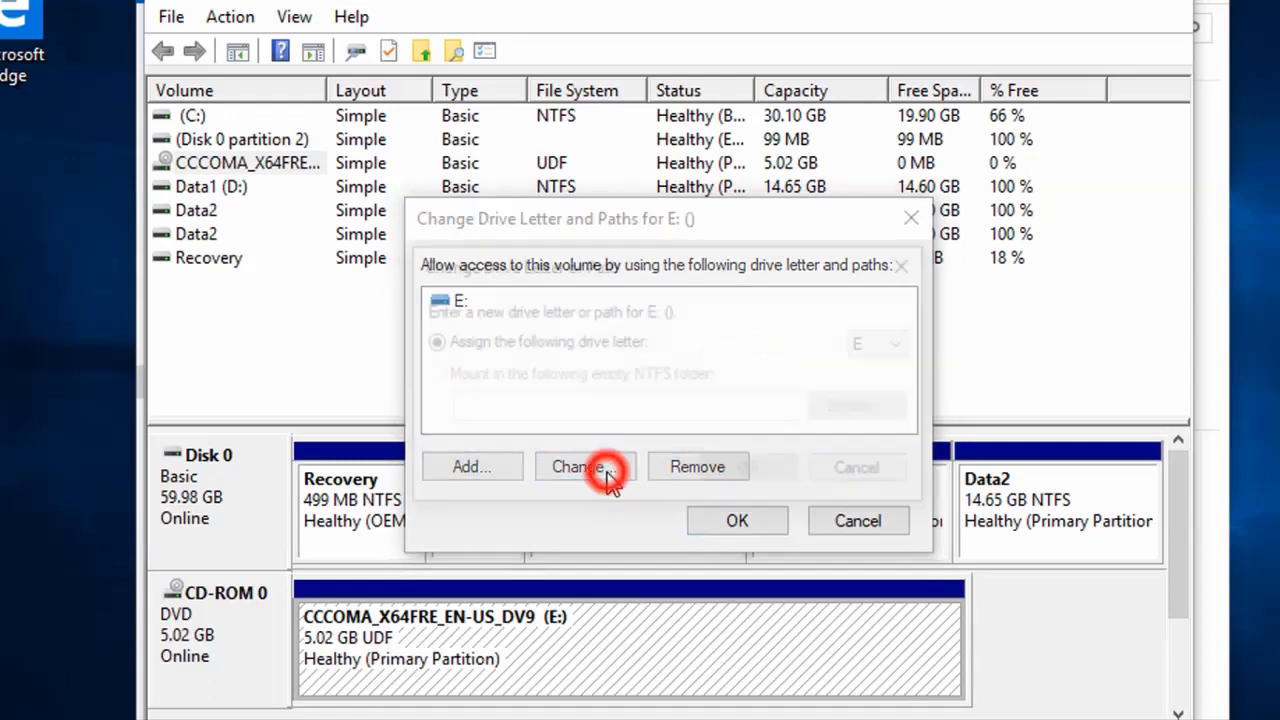
pyautogui.click(909, 348)
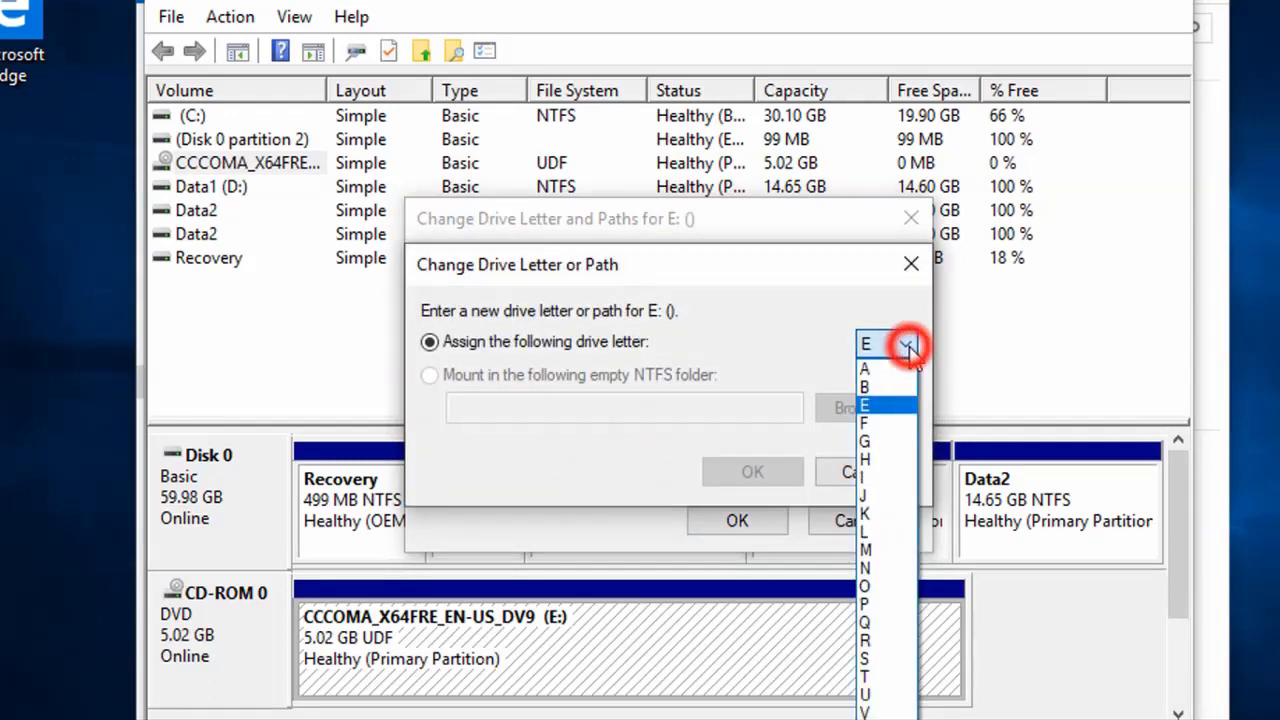
pyautogui.click(876, 425)
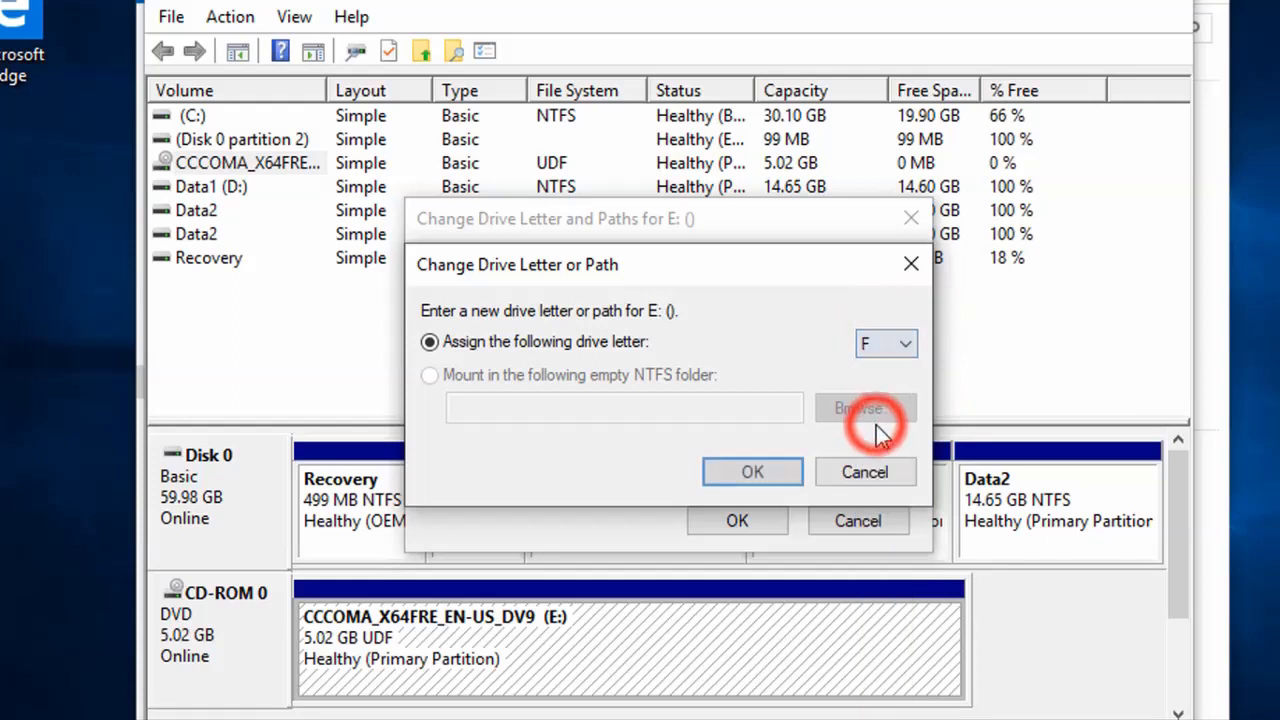
pyautogui.click(771, 474)
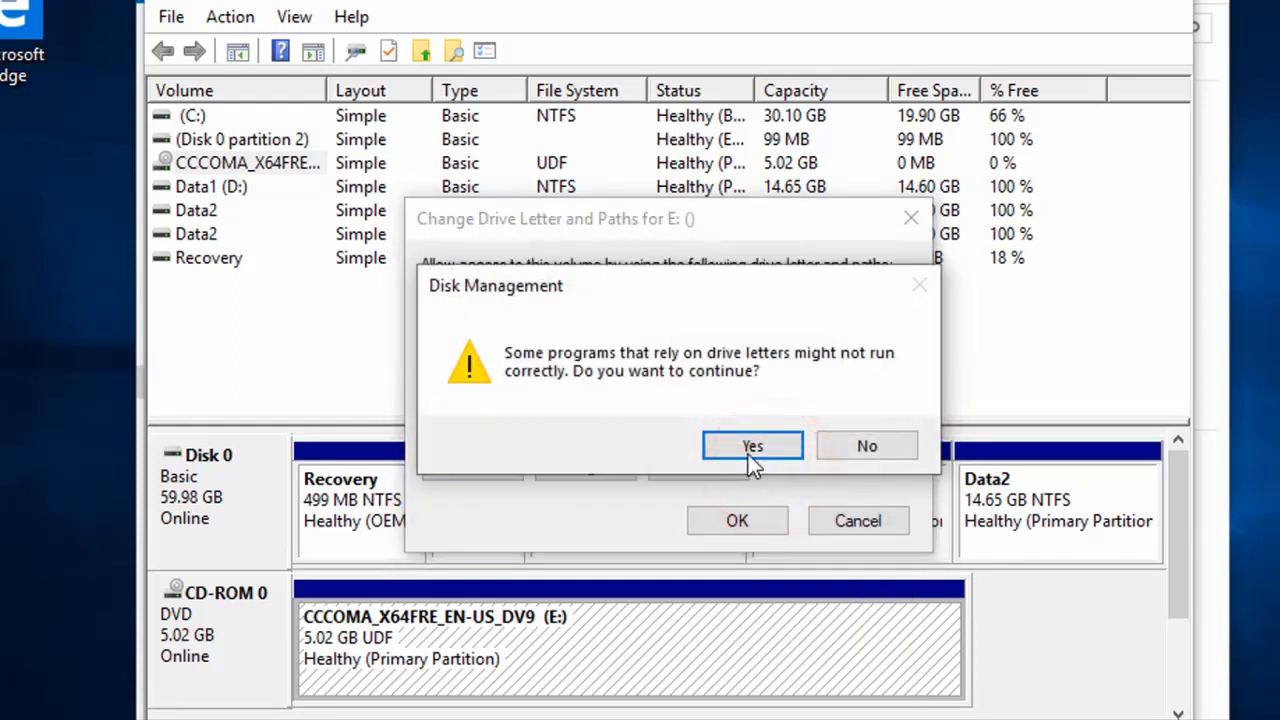
pyautogui.click(757, 450)
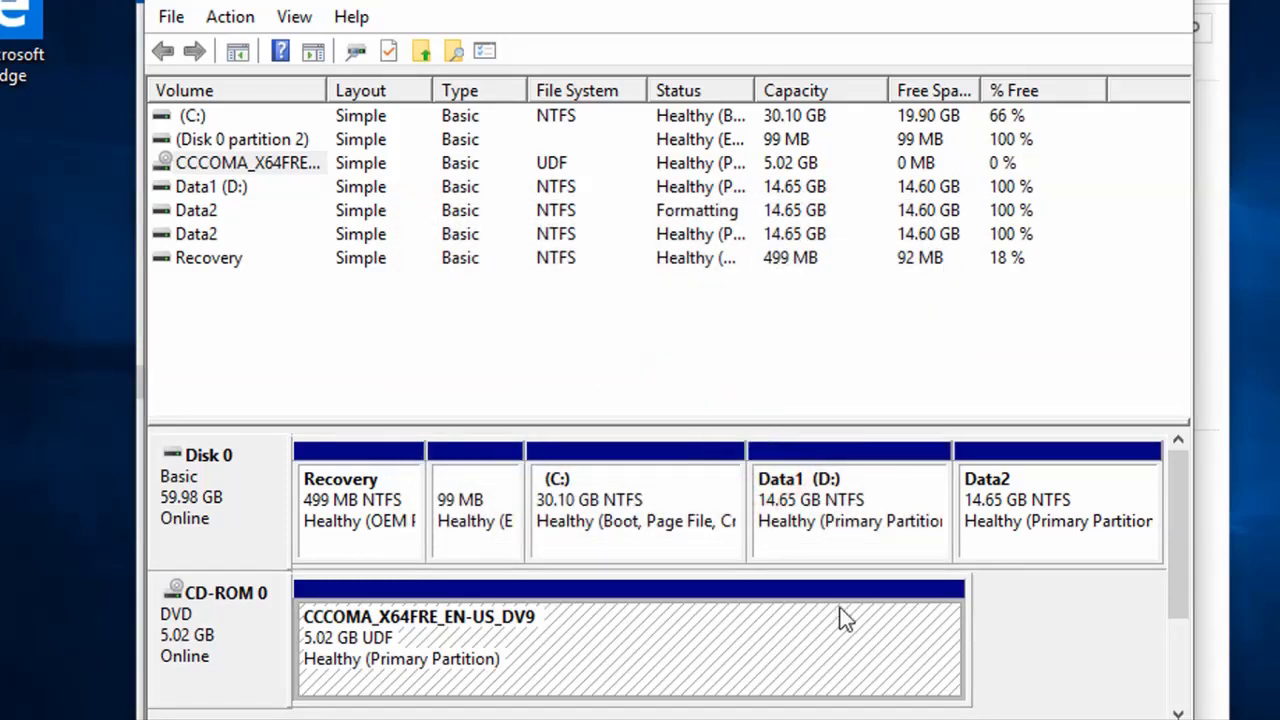
pyautogui.click(714, 640)
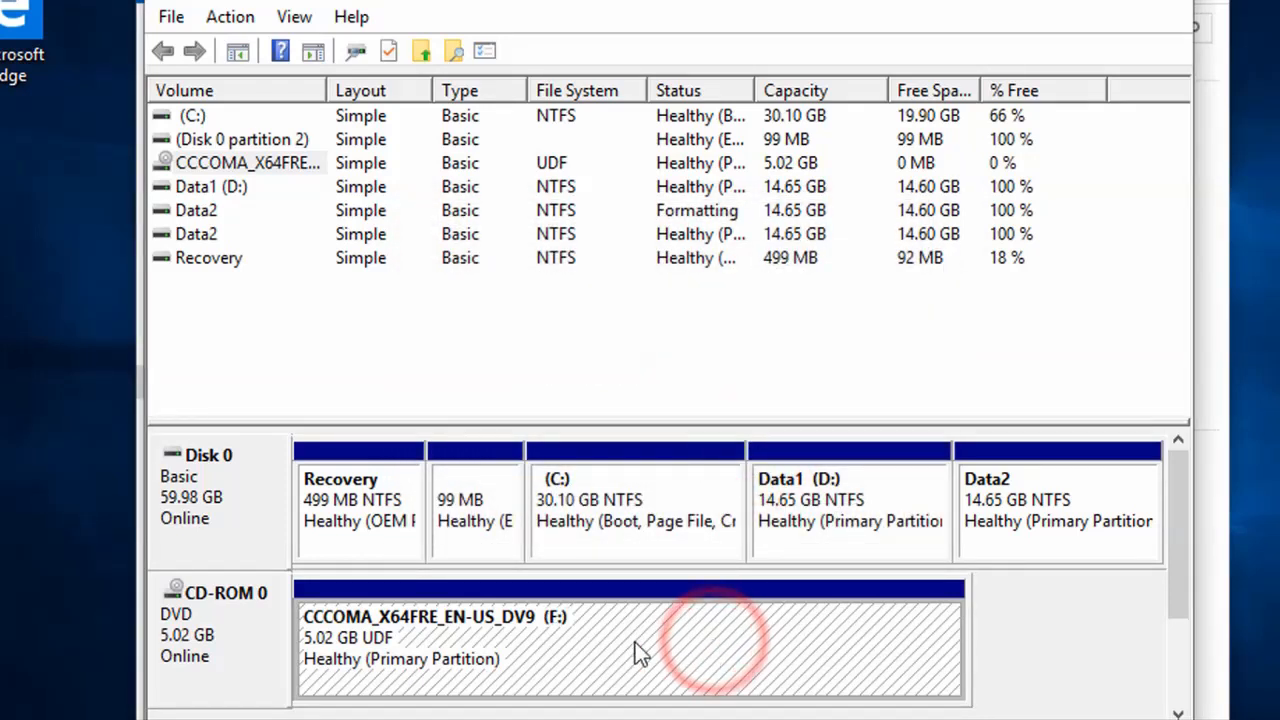
# Step: Add drive letter E to the Data2 volume on Disk 0
pyautogui.rightClick(1060, 524)
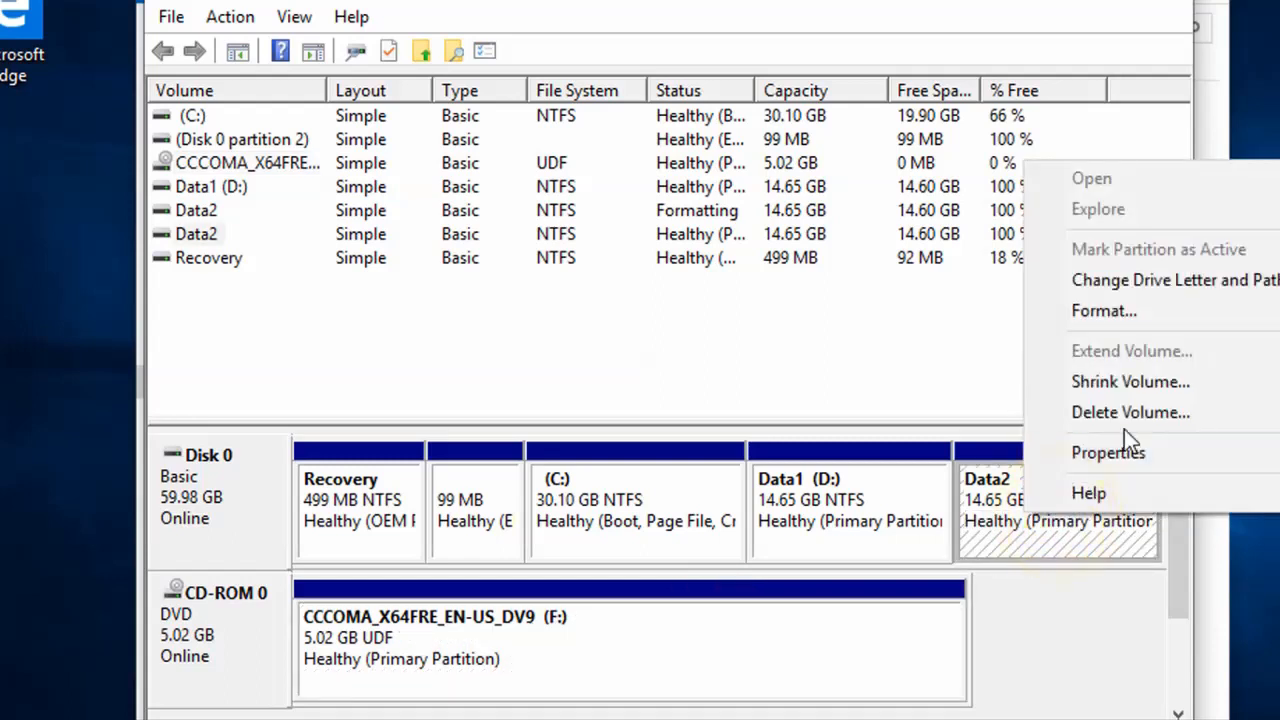
pyautogui.click(1153, 278)
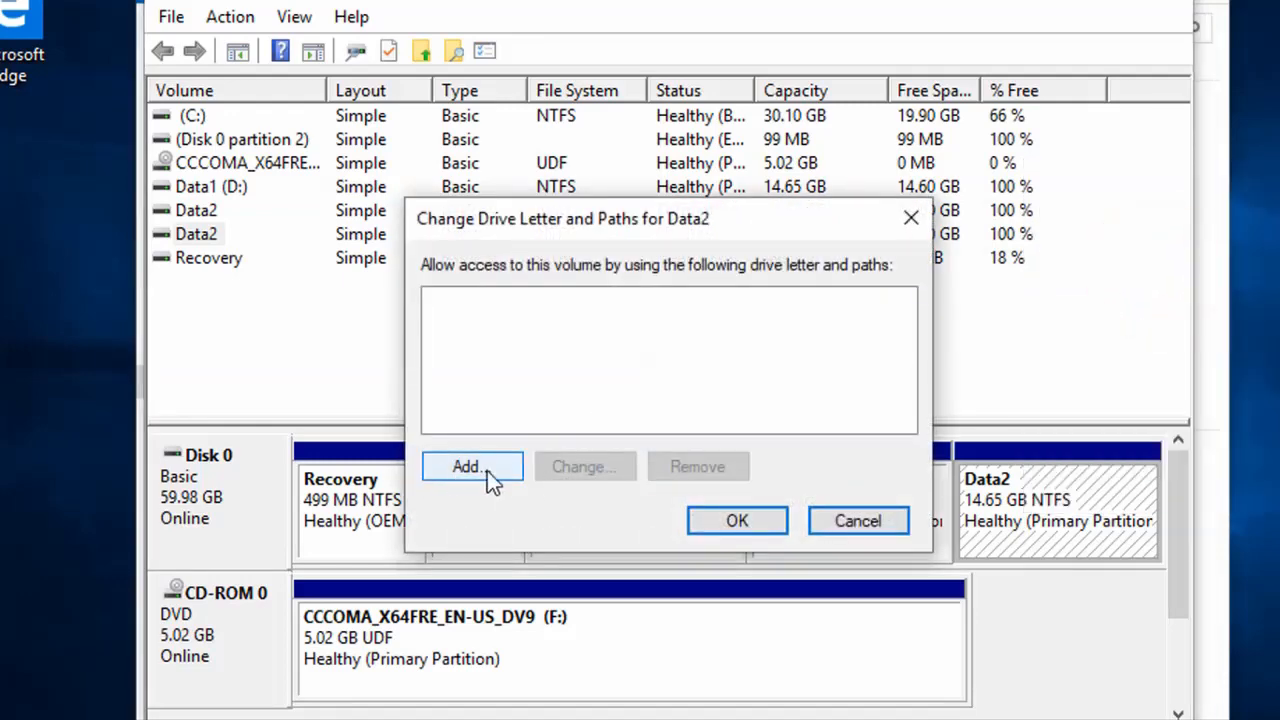
pyautogui.click(481, 470)
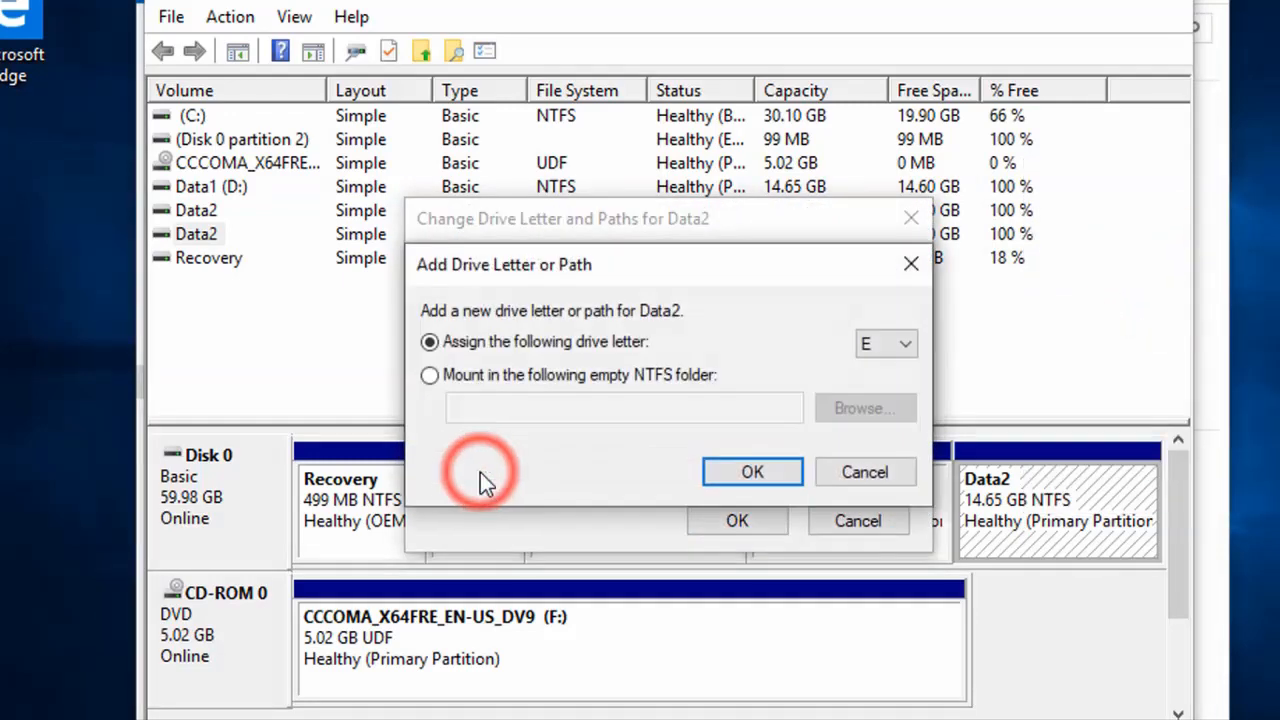
pyautogui.click(896, 343)
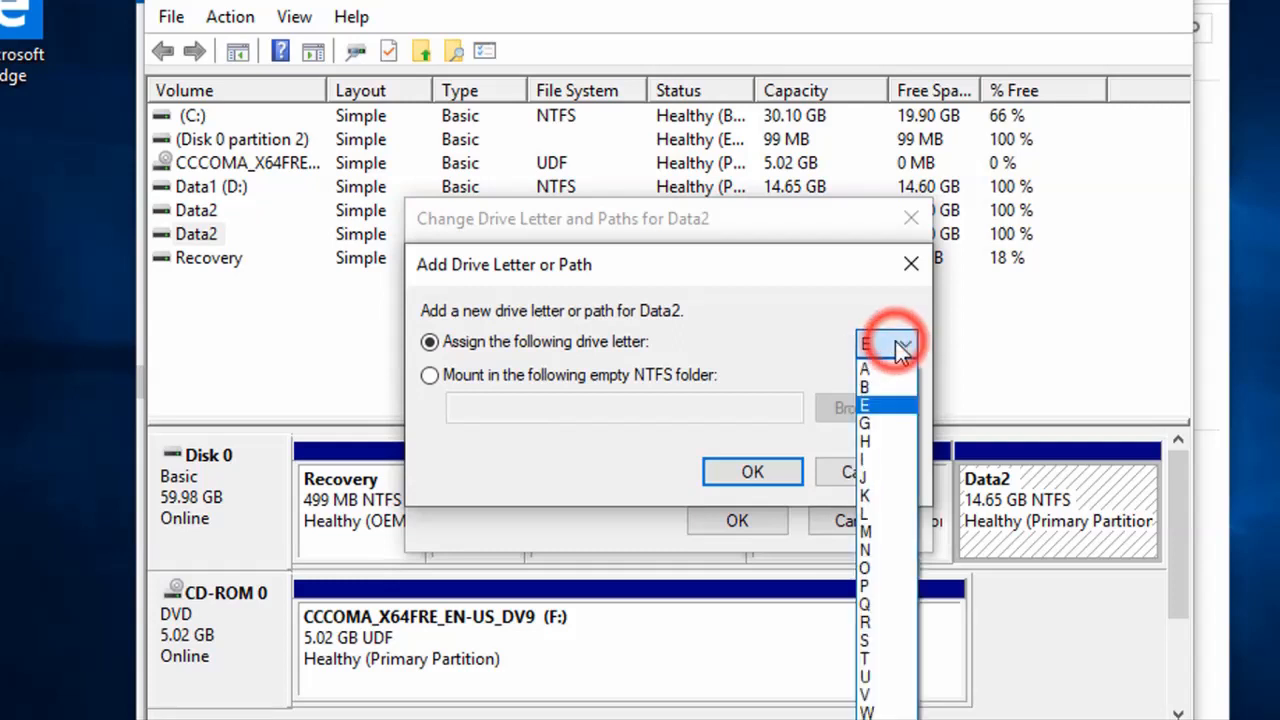
pyautogui.click(887, 405)
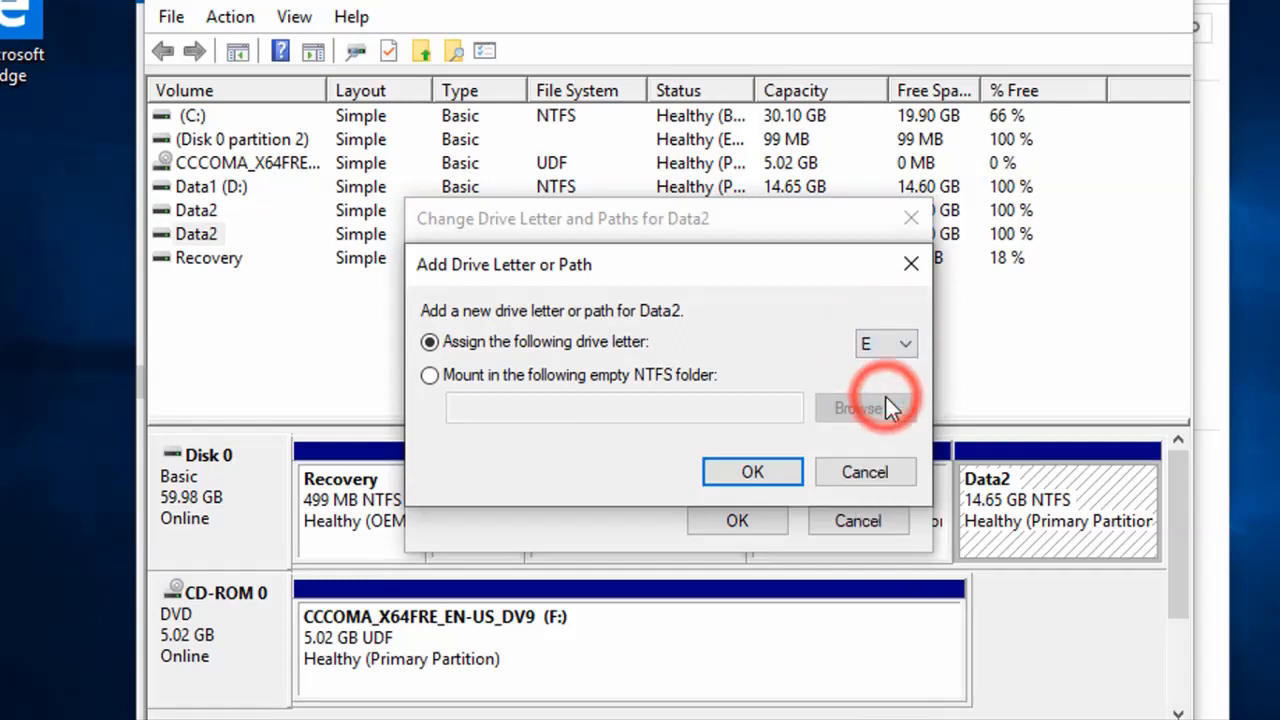
pyautogui.click(770, 474)
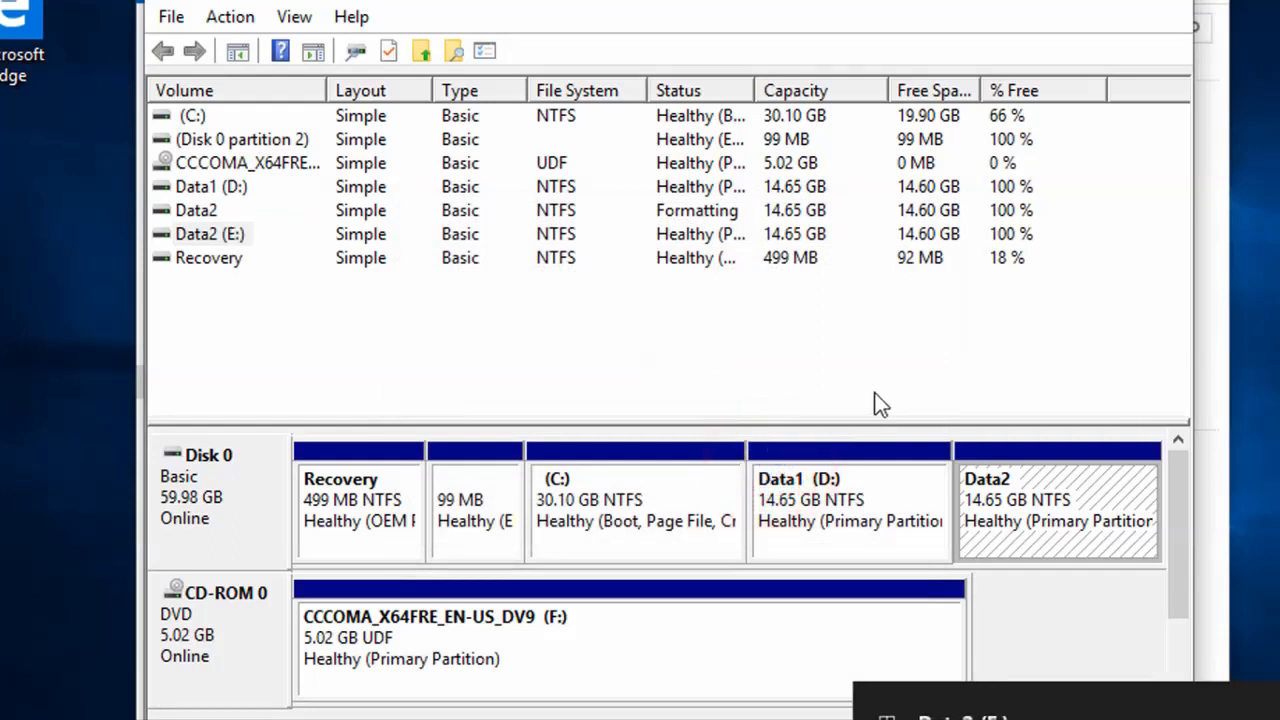
pyautogui.click(1073, 517)
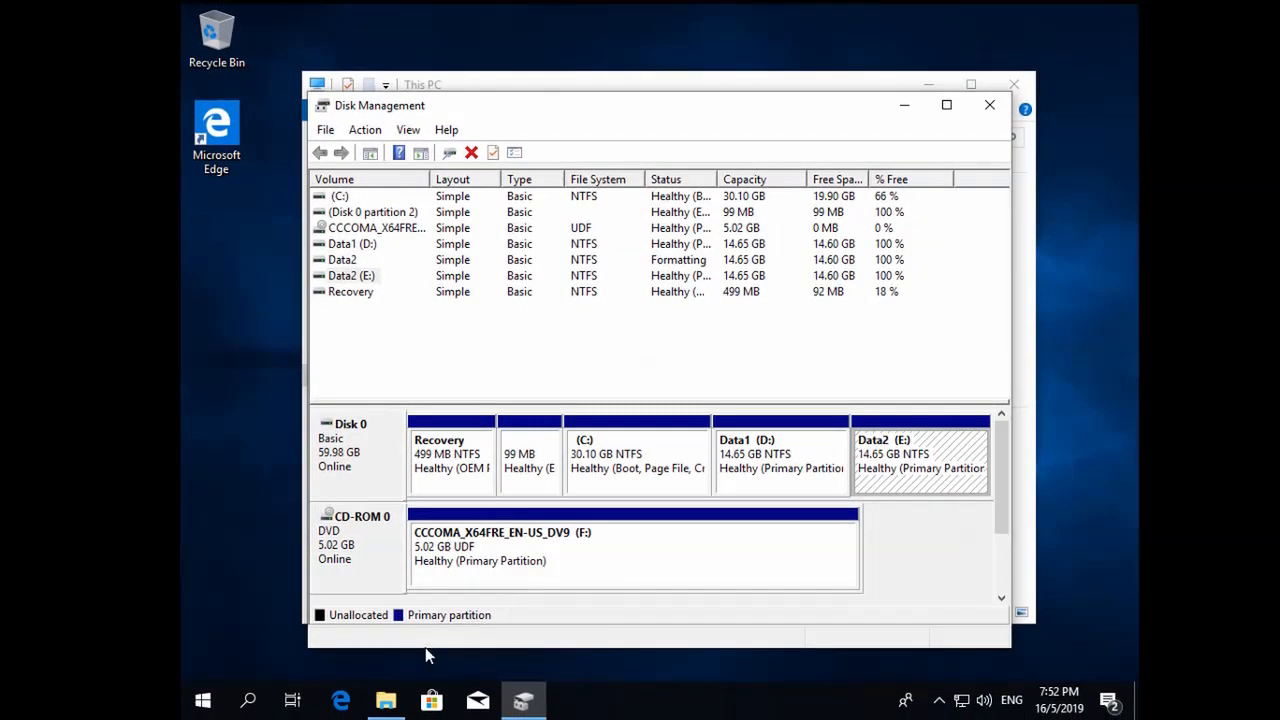
# Step: Switch to File Explorer, expand This PC and check drives C, D, E and F, ending at the This PC overview
pyautogui.click(387, 703)
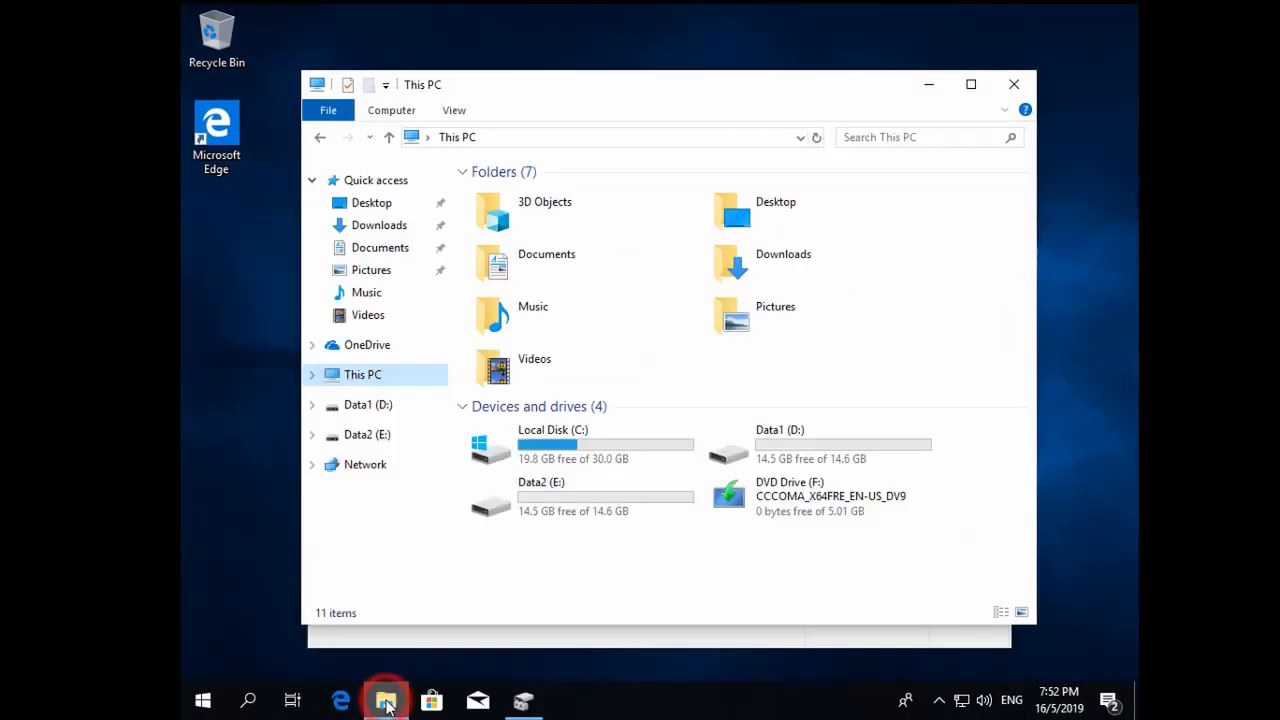
pyautogui.click(312, 375)
pyautogui.moveTo(440, 365); pyautogui.dragTo(444, 478)
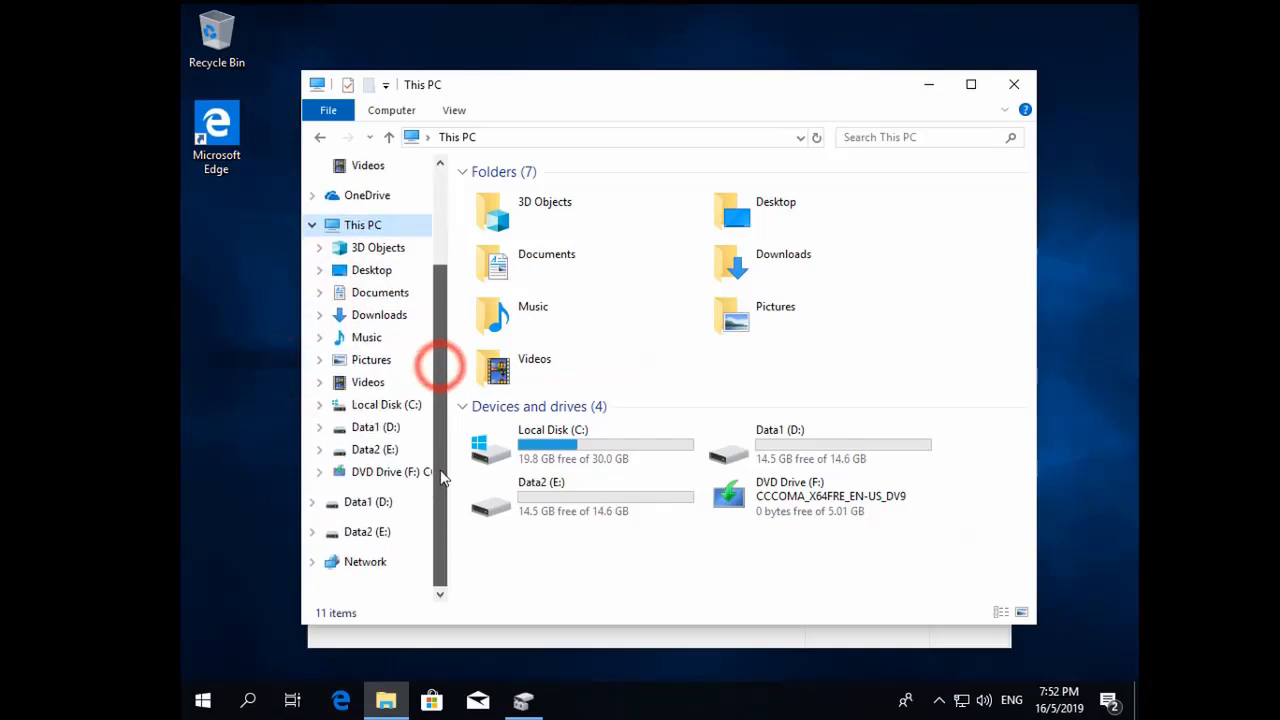
pyautogui.click(395, 406)
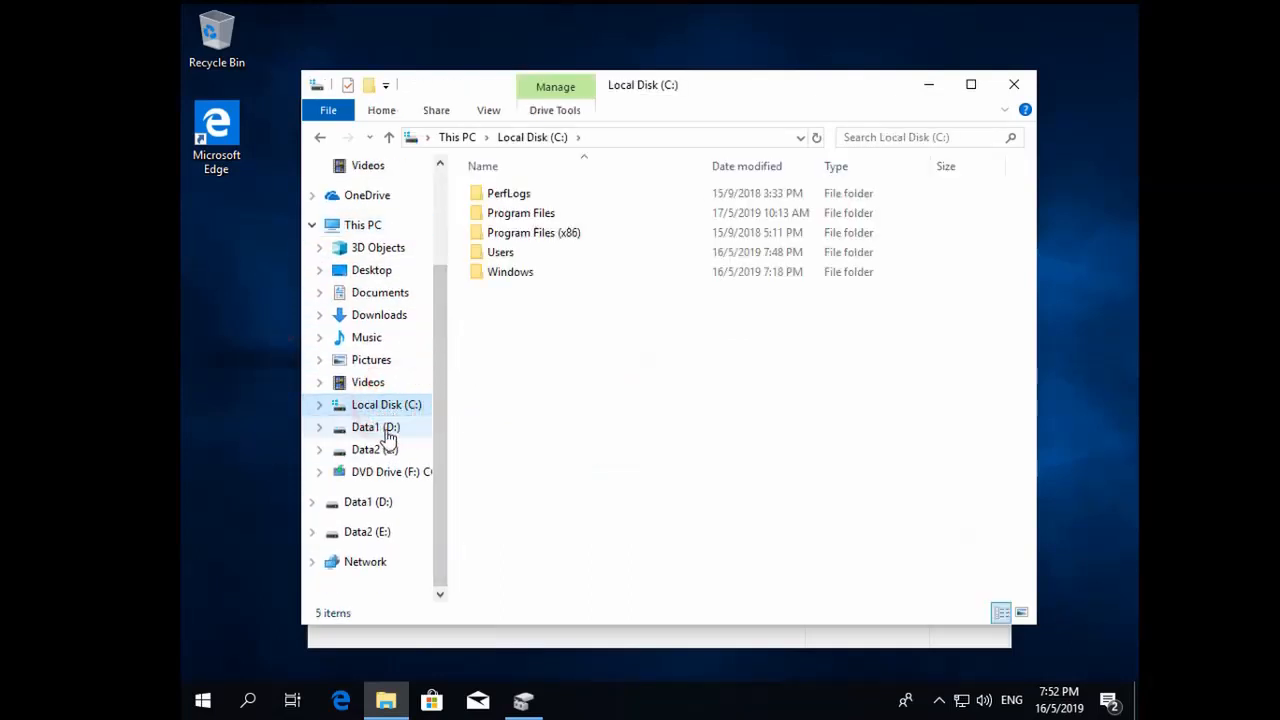
pyautogui.click(388, 430)
pyautogui.click(389, 451)
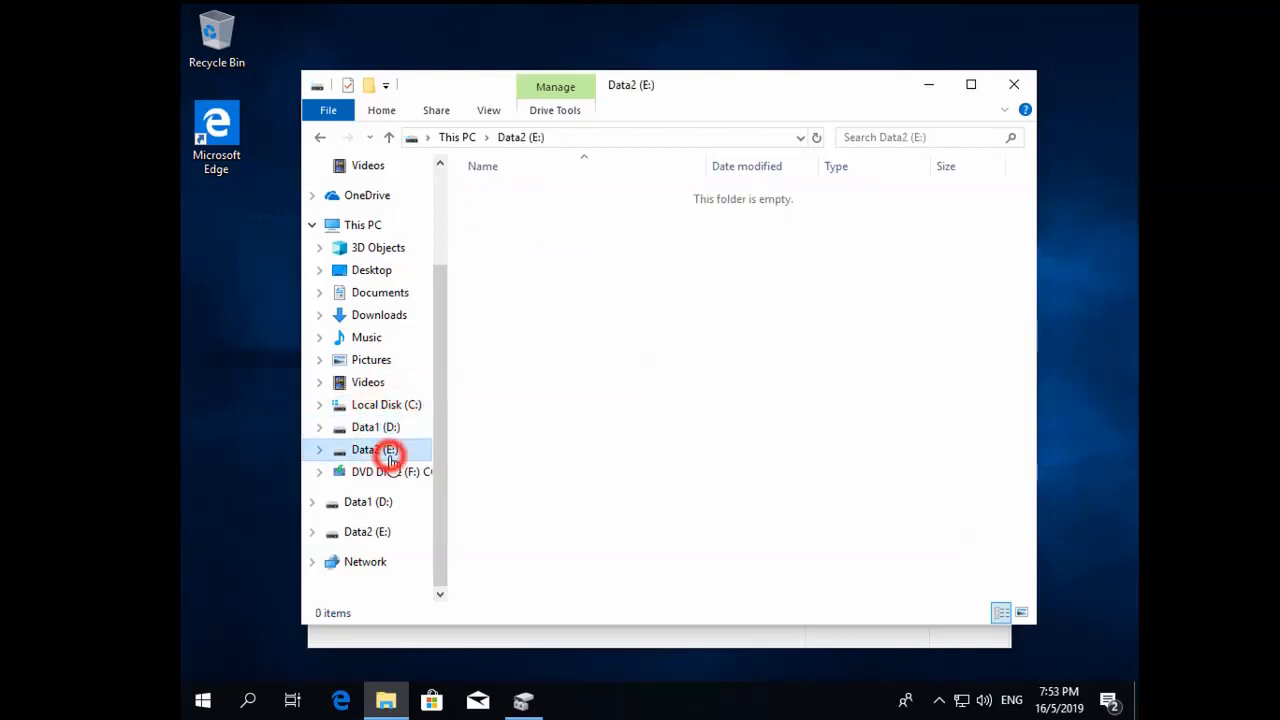
pyautogui.click(405, 474)
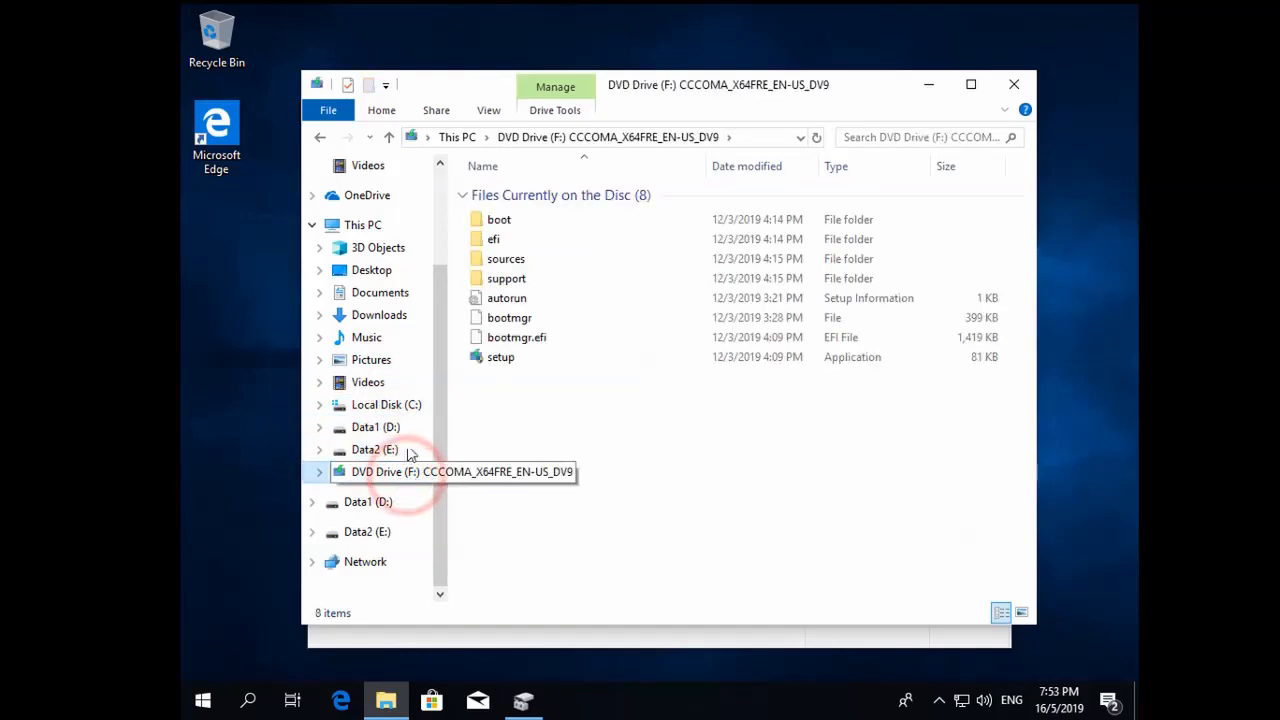
pyautogui.click(364, 223)
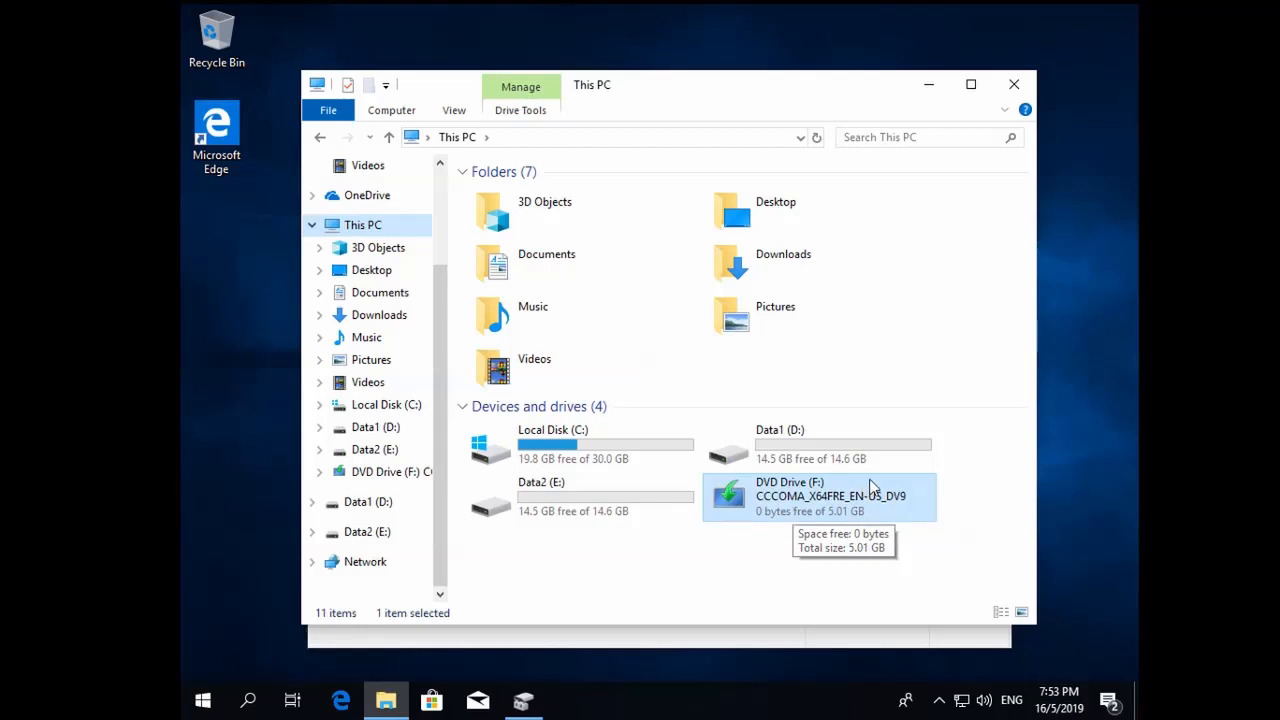
# Step: Close the File Explorer and Disk Management windows
pyautogui.click(1022, 93)
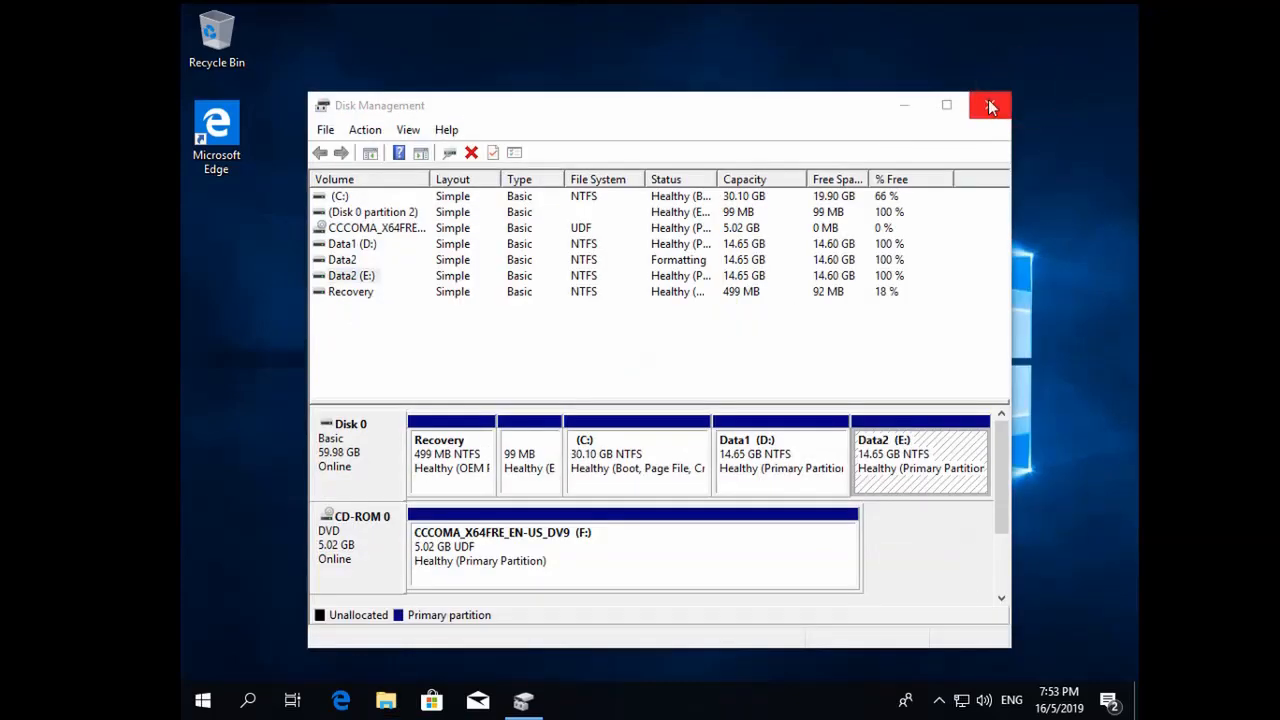
pyautogui.click(989, 104)
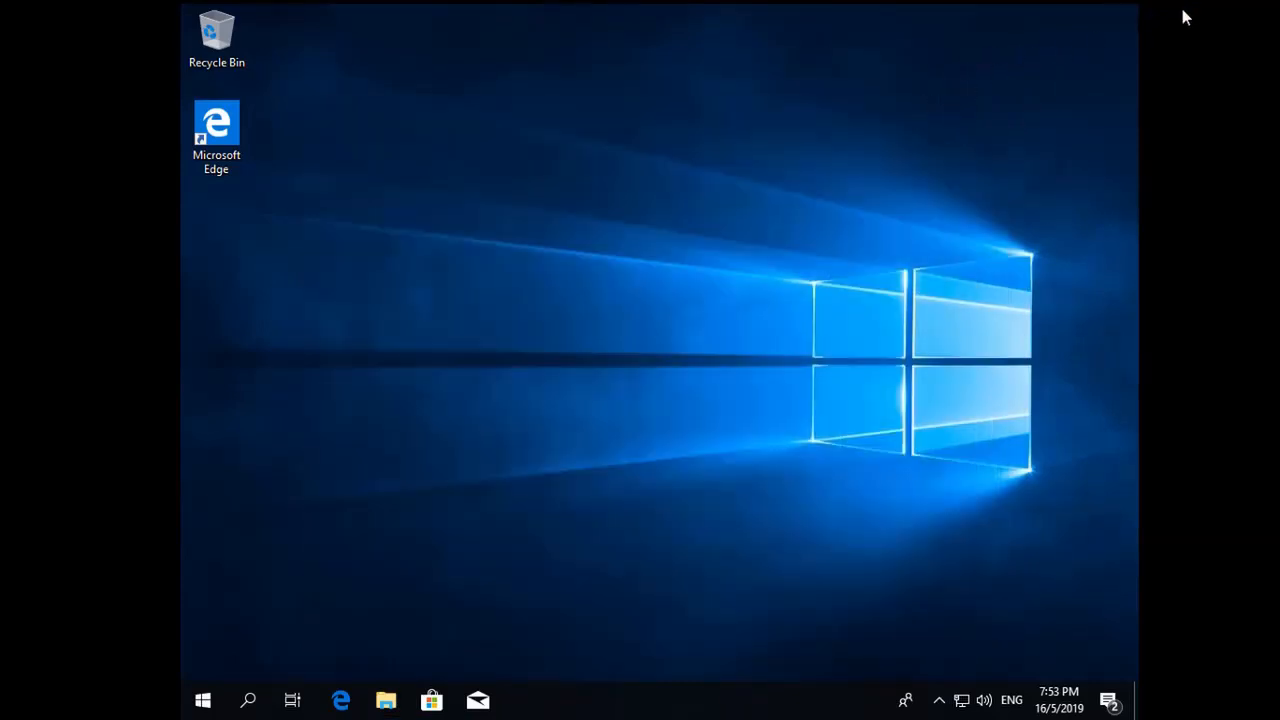